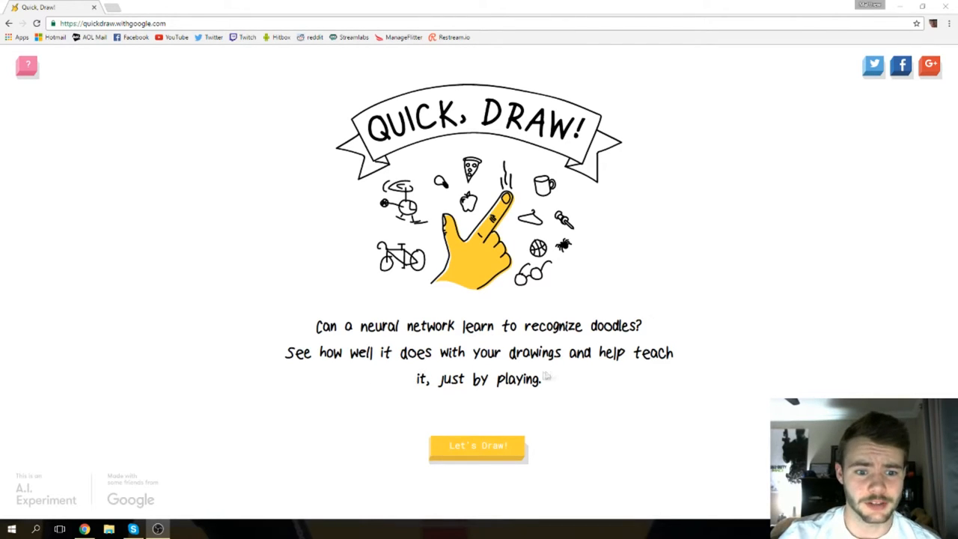
# Start a new game, accept the elephant prompt and draw its two big ears.
pyautogui.click(502, 447)
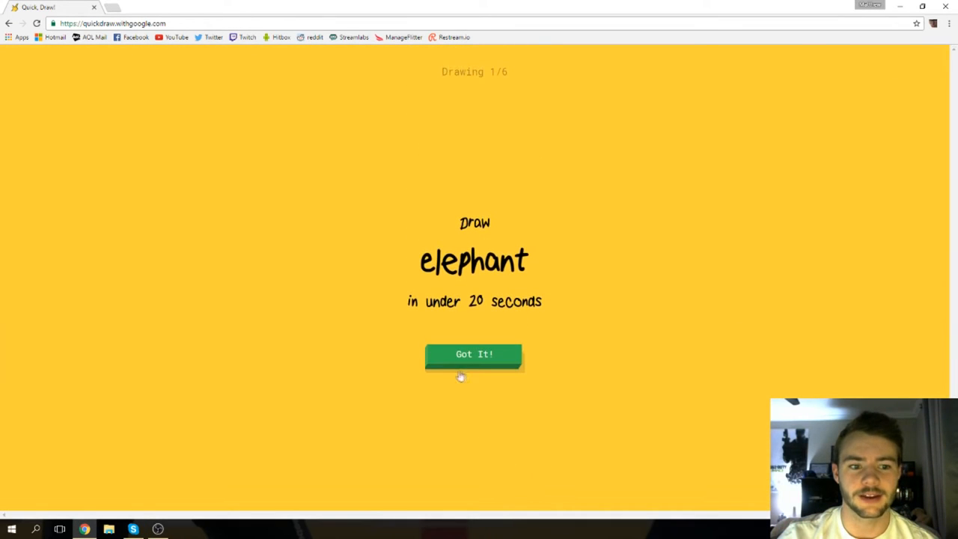
pyautogui.click(473, 366)
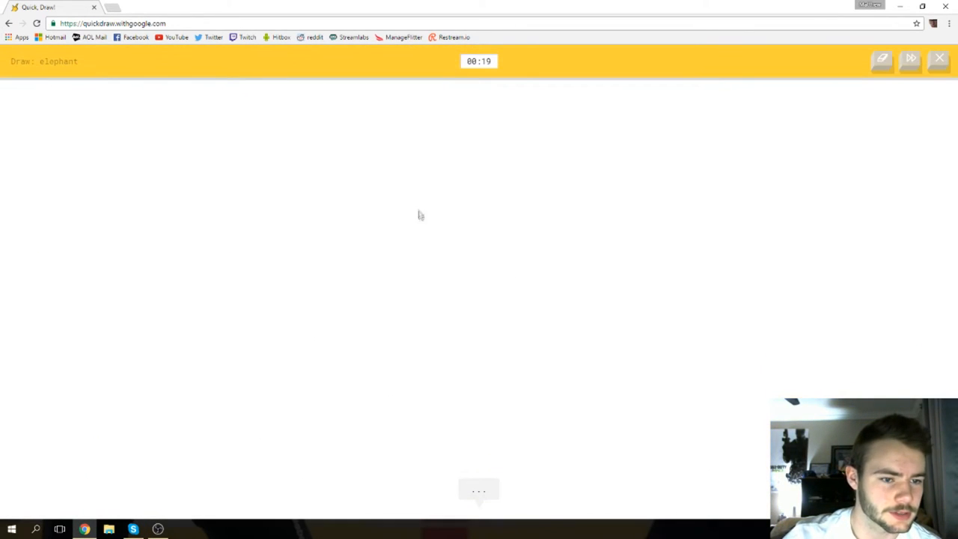
pyautogui.moveTo(425, 202)
pyautogui.mouseDown()
pyautogui.moveTo(356, 232)
pyautogui.moveTo(404, 247)
pyautogui.mouseUp()
pyautogui.moveTo(491, 208)
pyautogui.mouseDown()
pyautogui.moveTo(570, 214)
pyautogui.moveTo(509, 241)
pyautogui.mouseUp()
# Draw the elephant's head outline, long trunk and two eyes, touching up the trunk tip.
pyautogui.moveTo(434, 195)
pyautogui.mouseDown()
pyautogui.moveTo(404, 250)
pyautogui.moveTo(432, 278)
pyautogui.moveTo(441, 255)
pyautogui.moveTo(432, 303)
pyautogui.moveTo(371, 385)
pyautogui.moveTo(386, 409)
pyautogui.moveTo(449, 340)
pyautogui.moveTo(470, 283)
pyautogui.moveTo(509, 254)
pyautogui.moveTo(505, 224)
pyautogui.moveTo(446, 196)
pyautogui.mouseUp()
pyautogui.click(428, 221)
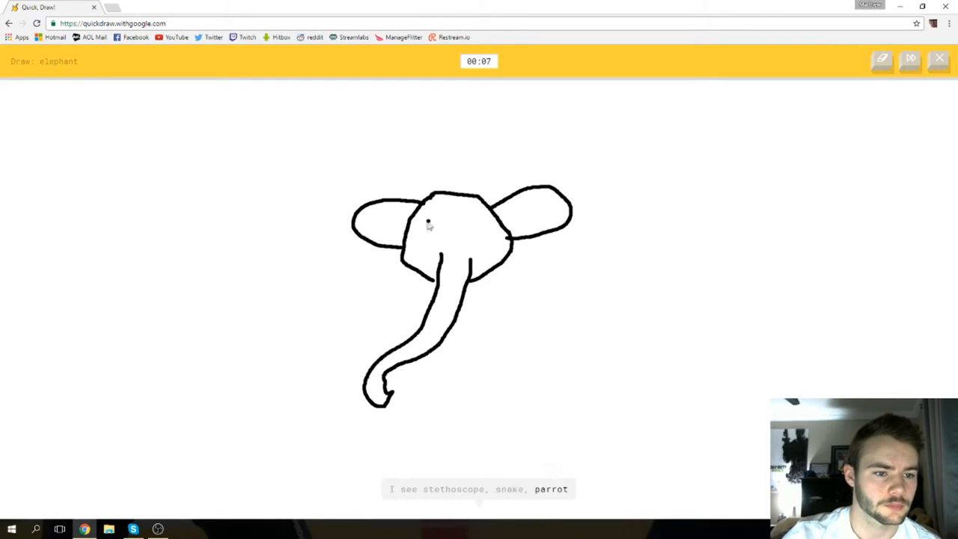
pyautogui.click(474, 222)
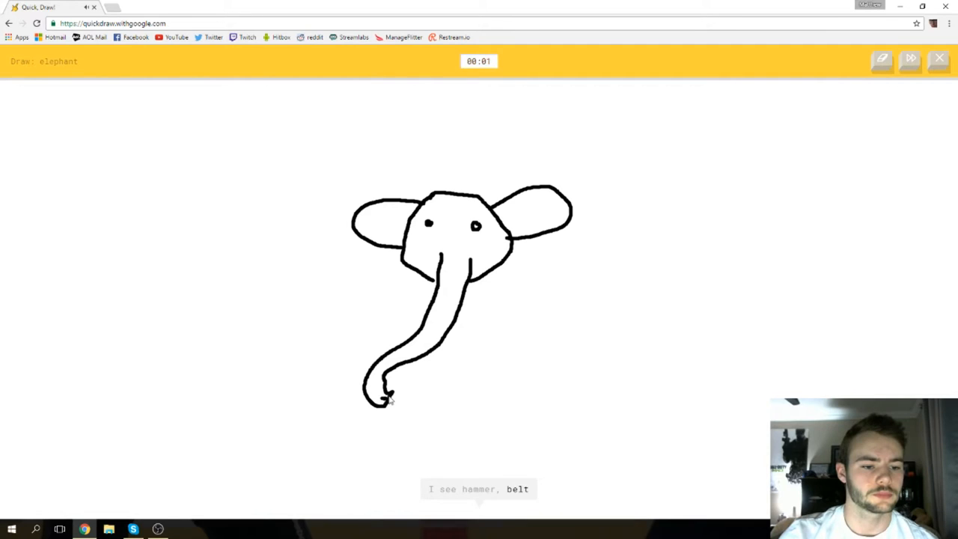
pyautogui.moveTo(388, 390); pyautogui.dragTo(389, 401)
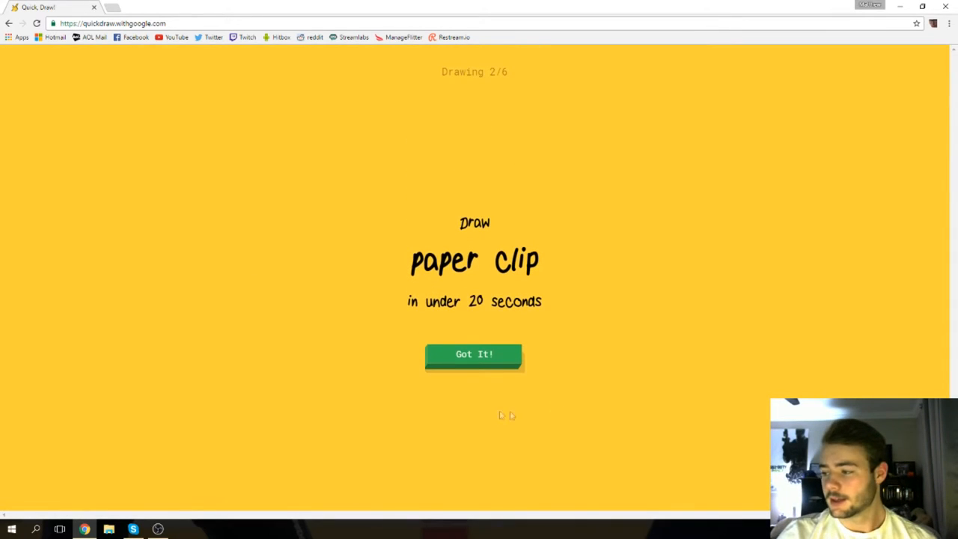
# Accept the paper clip prompt and draw its outer and inner loops until recognized.
pyautogui.click(449, 354)
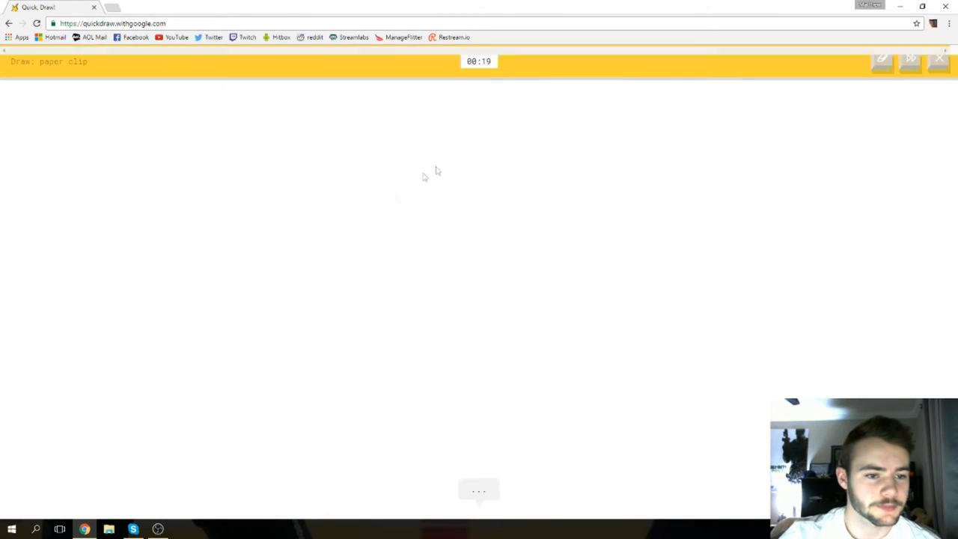
pyautogui.moveTo(472, 340)
pyautogui.mouseDown()
pyautogui.moveTo(484, 296)
pyautogui.moveTo(447, 376)
pyautogui.mouseUp()
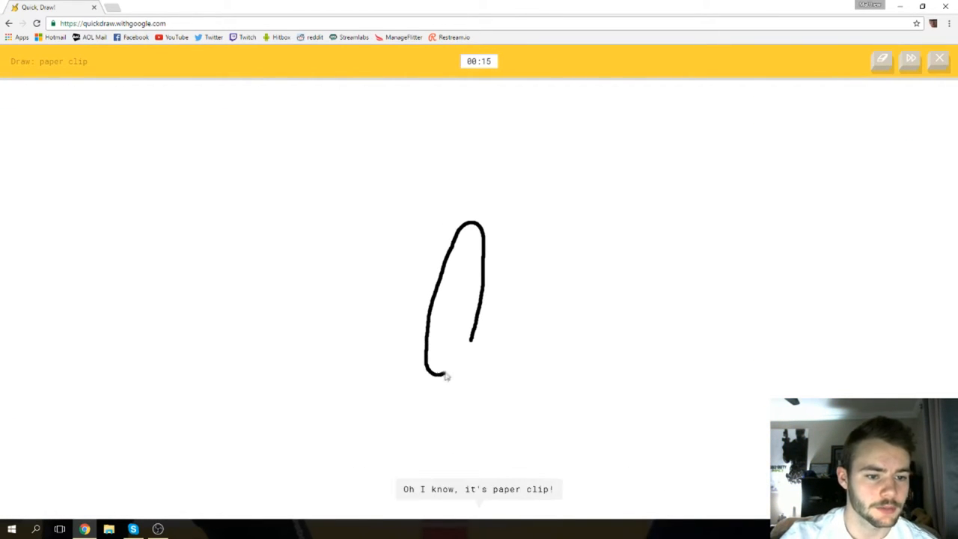
pyautogui.moveTo(476, 251); pyautogui.dragTo(458, 296)
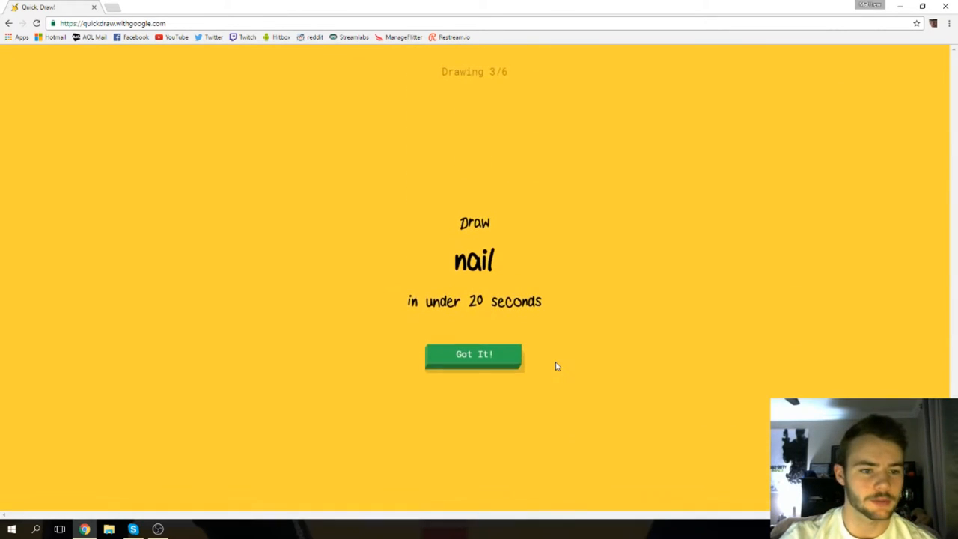
# Accept the nail prompt and draw a nail with round head and pointed shaft.
pyautogui.click(474, 362)
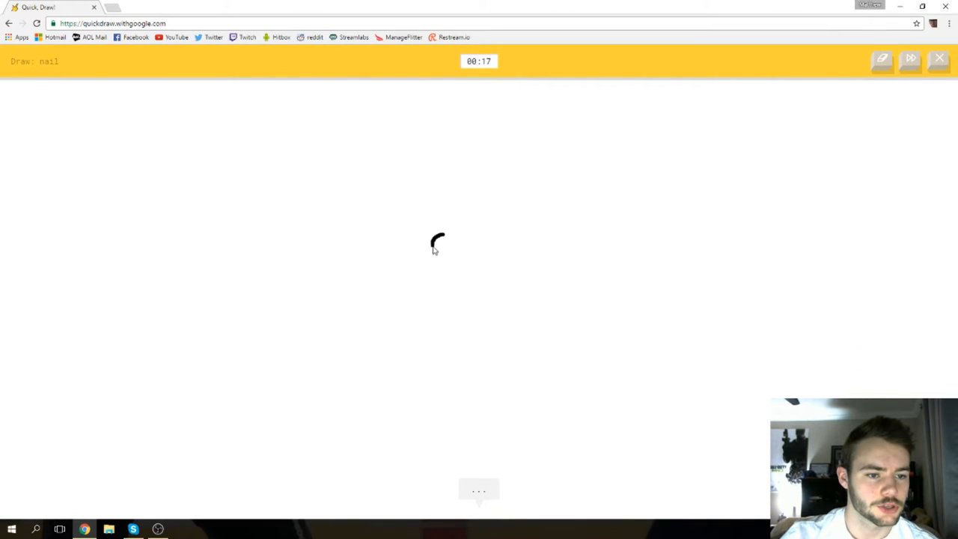
pyautogui.moveTo(449, 240); pyautogui.dragTo(438, 253)
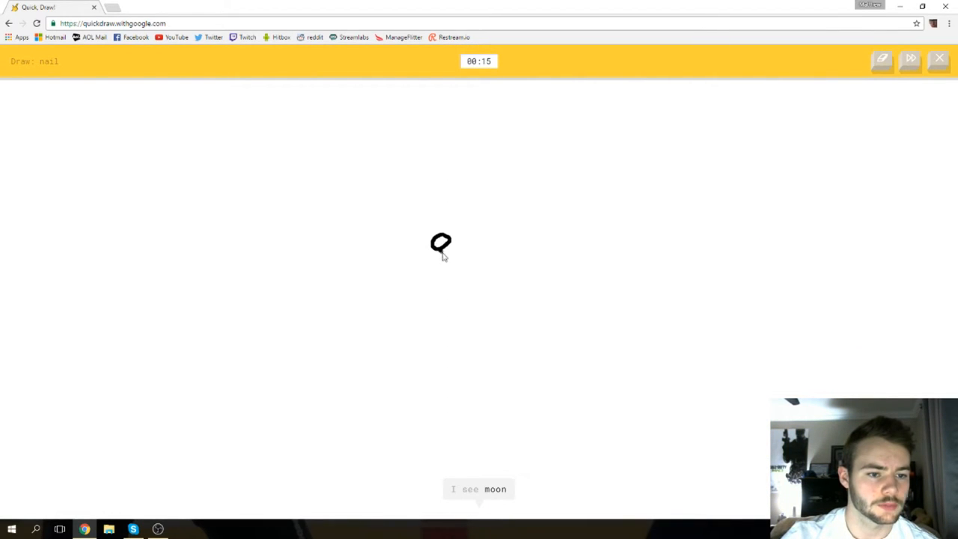
pyautogui.moveTo(462, 292)
pyautogui.mouseDown()
pyautogui.moveTo(481, 318)
pyautogui.moveTo(452, 260)
pyautogui.mouseUp()
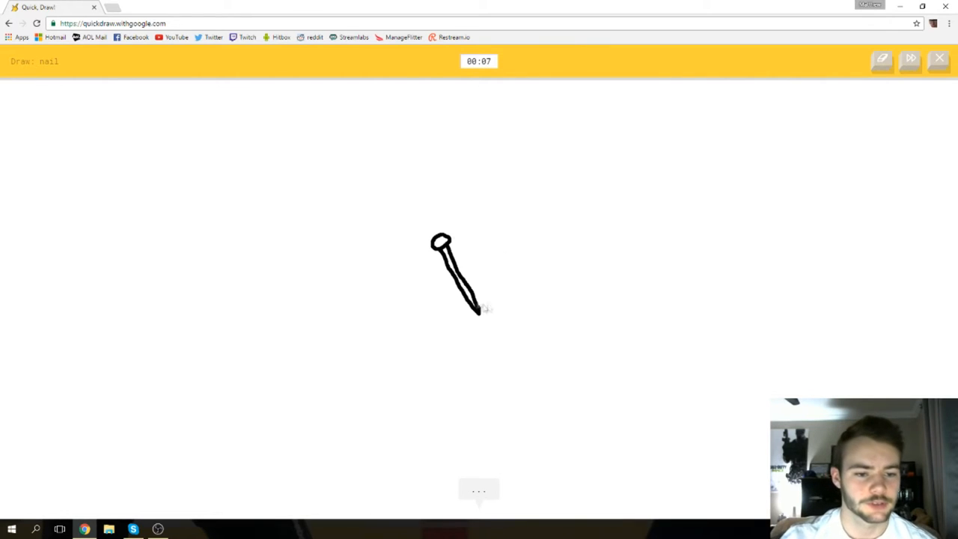
# Draw a plank under the nail with top, right side and lower front edge.
pyautogui.moveTo(539, 277)
pyautogui.mouseDown()
pyautogui.moveTo(517, 437)
pyautogui.moveTo(554, 268)
pyautogui.mouseUp()
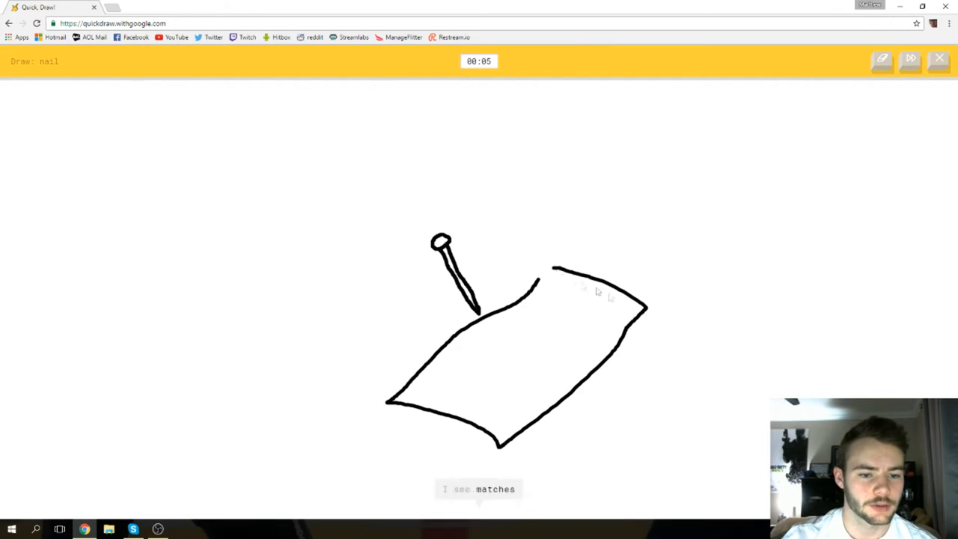
pyautogui.moveTo(652, 352); pyautogui.dragTo(502, 463)
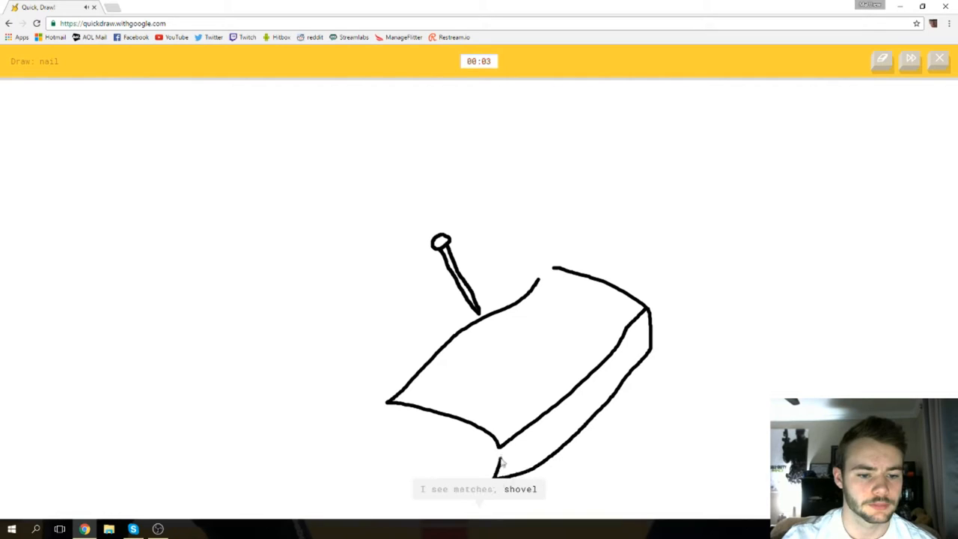
pyautogui.moveTo(371, 421); pyautogui.dragTo(490, 468)
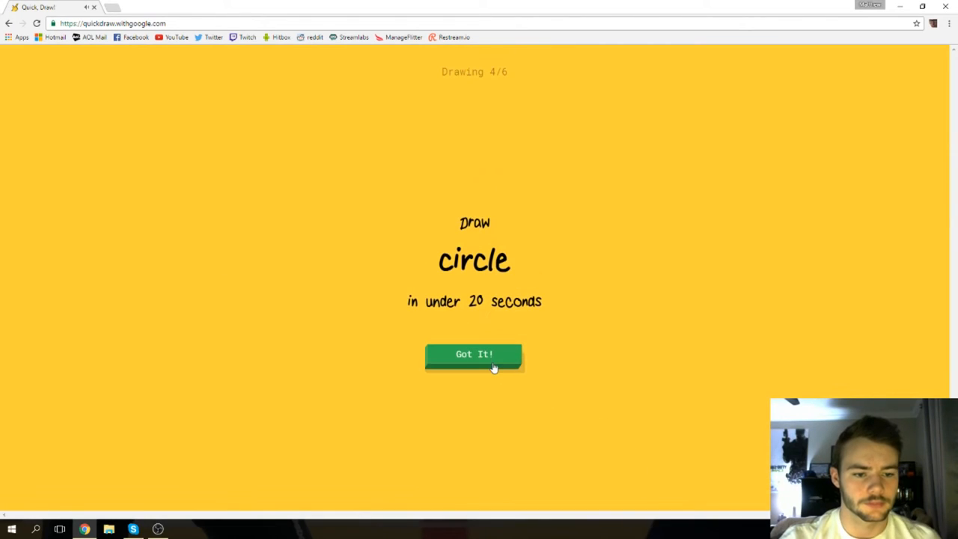
# Draw a circle for the circle prompt, then a vase outline for the vase prompt.
pyautogui.click(473, 352)
pyautogui.moveTo(507, 159); pyautogui.dragTo(468, 161)
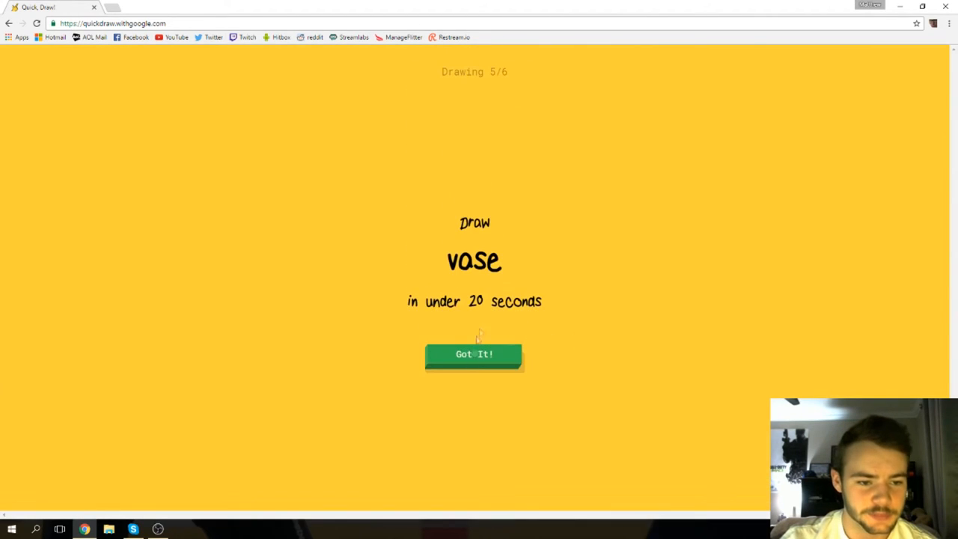
pyautogui.click(464, 351)
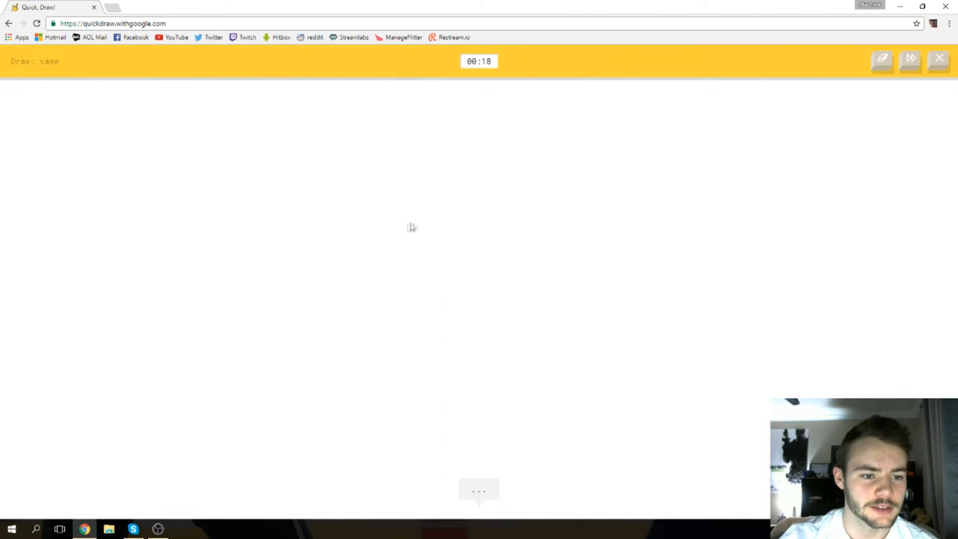
pyautogui.moveTo(444, 275)
pyautogui.mouseDown()
pyautogui.moveTo(524, 350)
pyautogui.moveTo(560, 218)
pyautogui.moveTo(462, 238)
pyautogui.moveTo(411, 222)
pyautogui.mouseUp()
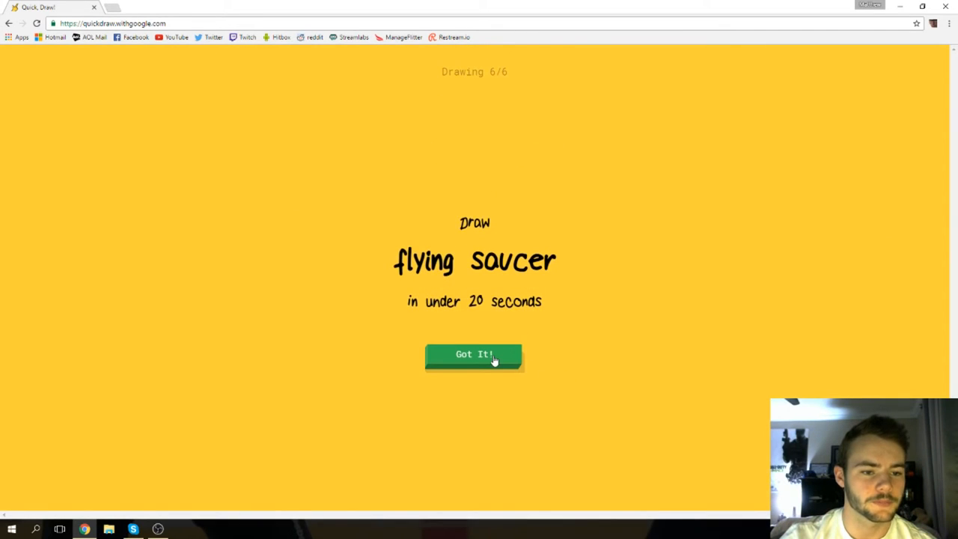
# Draw a flying saucer with domed top, wide base and dashes along the rim until recognized.
pyautogui.click(492, 364)
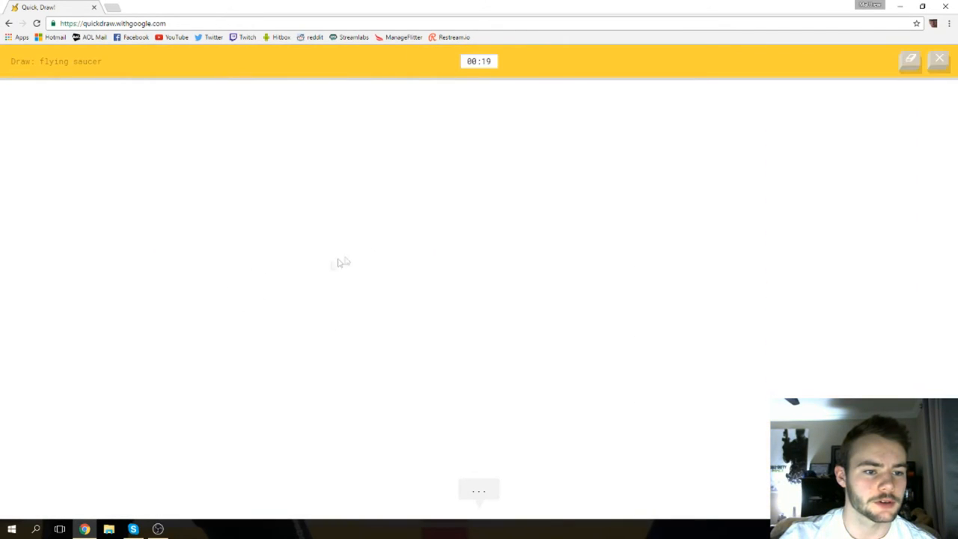
pyautogui.moveTo(336, 274); pyautogui.dragTo(488, 260)
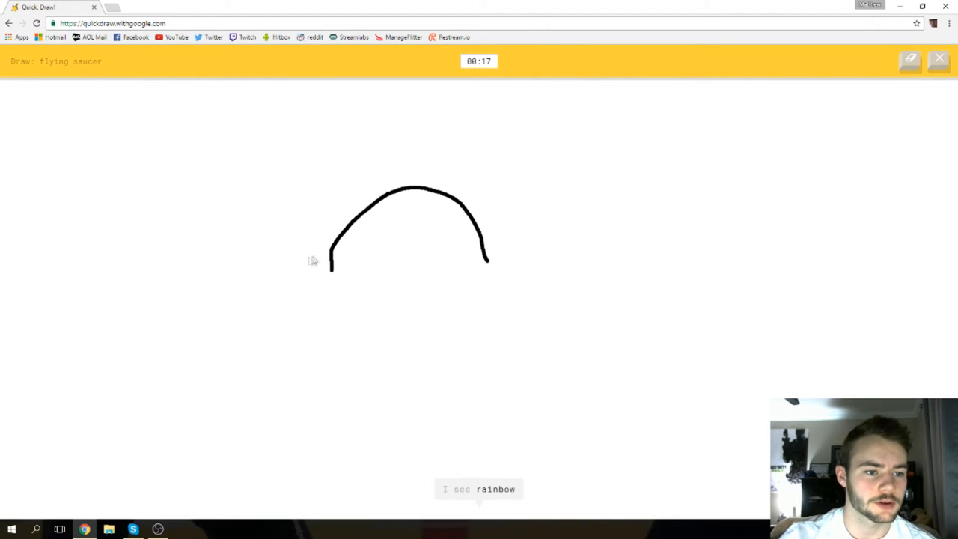
pyautogui.moveTo(330, 255); pyautogui.dragTo(485, 241)
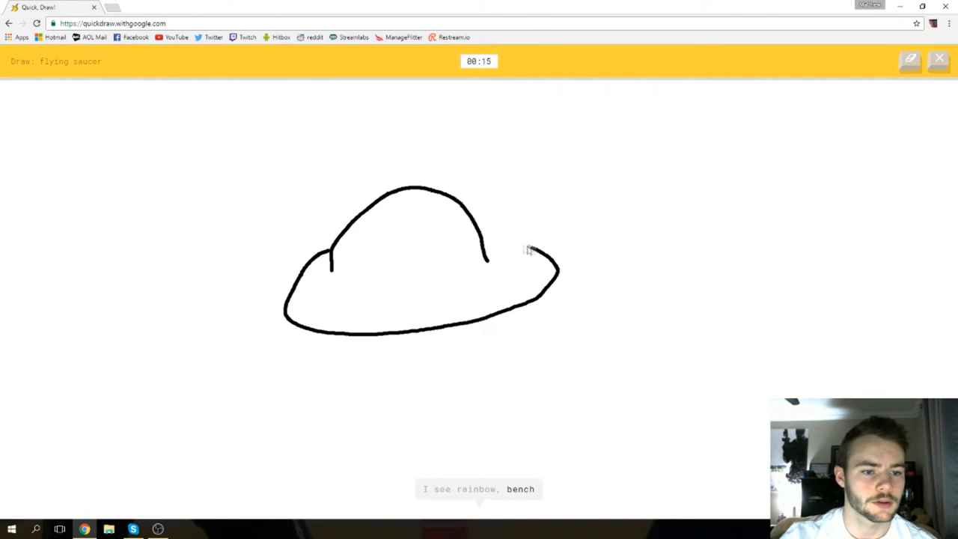
pyautogui.moveTo(334, 275); pyautogui.dragTo(491, 266)
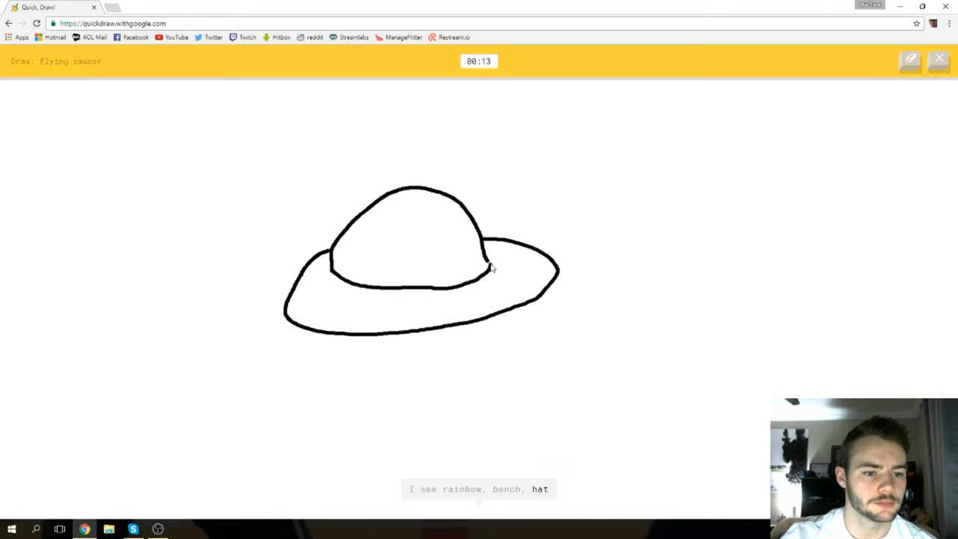
pyautogui.moveTo(314, 298); pyautogui.dragTo(374, 308)
pyautogui.moveTo(409, 309)
pyautogui.mouseDown()
pyautogui.moveTo(483, 299)
pyautogui.moveTo(519, 282)
pyautogui.mouseUp()
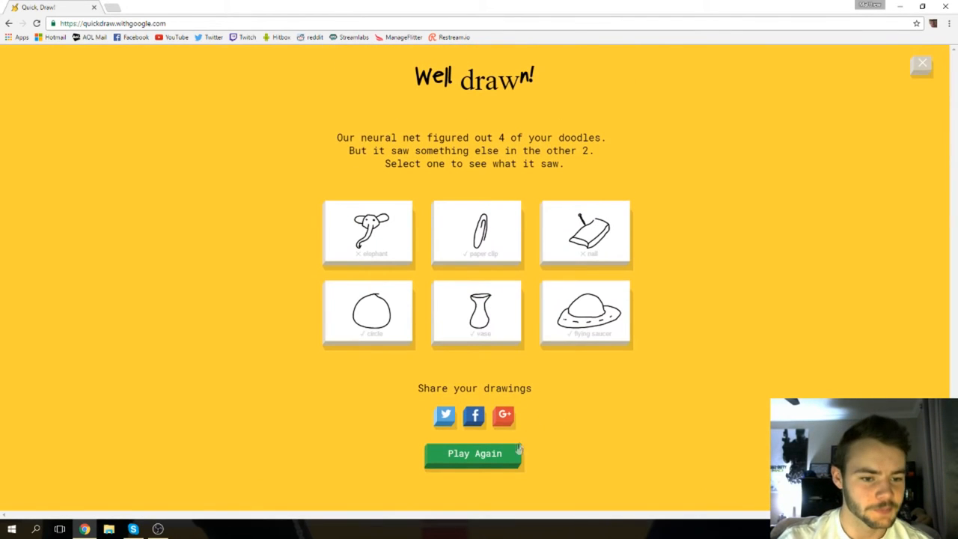
# Play again from the results and draw a bush outline for the first prompt.
pyautogui.click(503, 456)
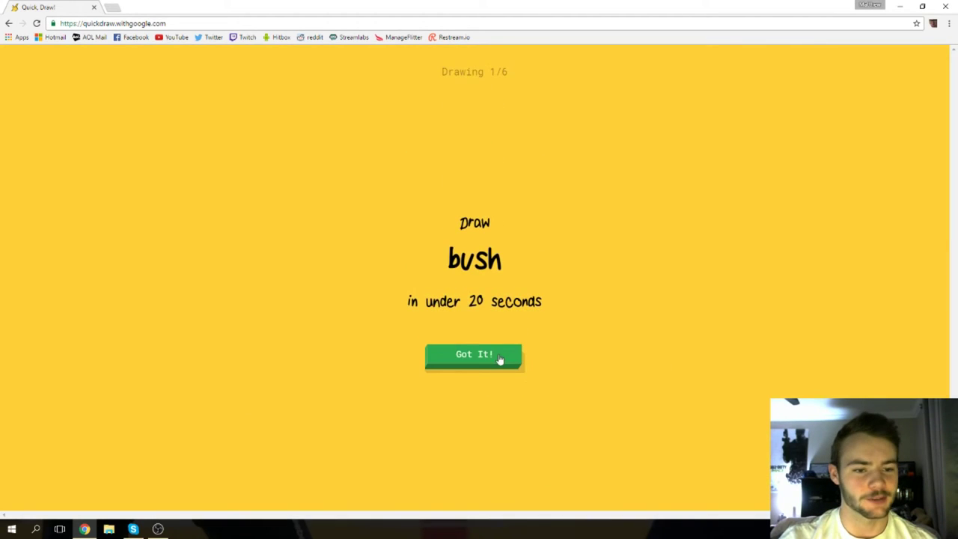
pyautogui.click(494, 356)
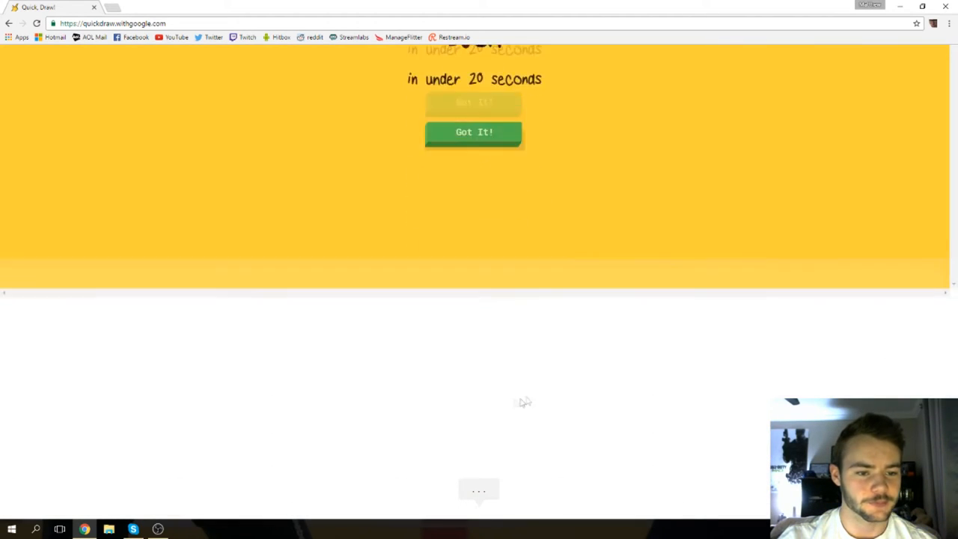
pyautogui.moveTo(471, 243)
pyautogui.mouseDown()
pyautogui.moveTo(367, 260)
pyautogui.moveTo(341, 329)
pyautogui.moveTo(404, 407)
pyautogui.moveTo(532, 385)
pyautogui.moveTo(613, 322)
pyautogui.moveTo(553, 232)
pyautogui.moveTo(471, 247)
pyautogui.mouseUp()
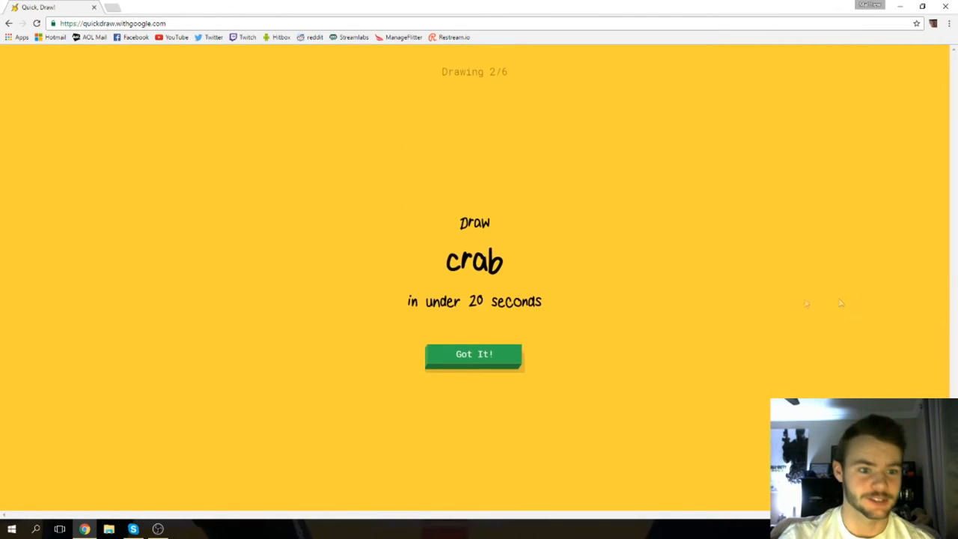
# Accept the crab prompt and draw two claws joined to an oval body.
pyautogui.click(453, 348)
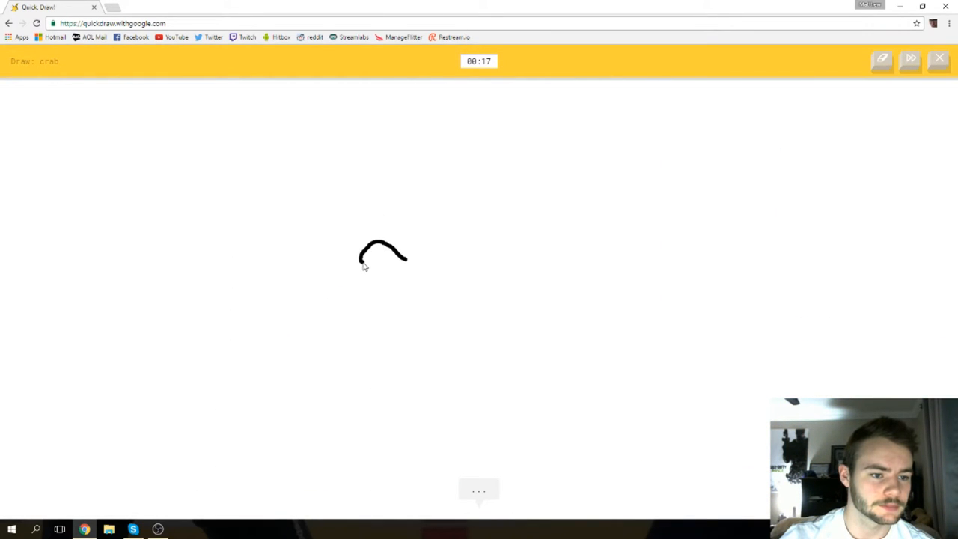
pyautogui.moveTo(373, 271)
pyautogui.mouseDown()
pyautogui.moveTo(365, 267)
pyautogui.moveTo(419, 273)
pyautogui.mouseUp()
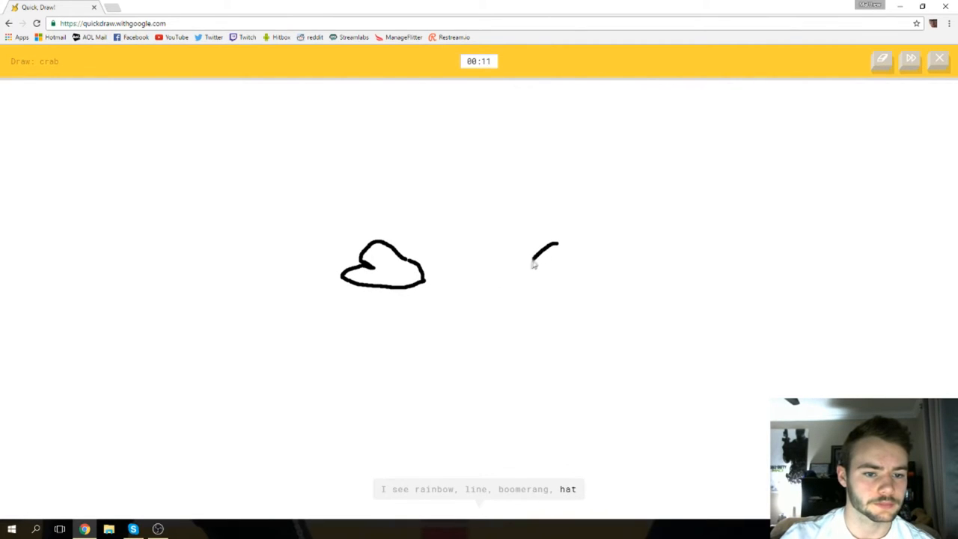
pyautogui.moveTo(532, 262); pyautogui.dragTo(517, 267)
pyautogui.moveTo(476, 241)
pyautogui.mouseDown()
pyautogui.moveTo(449, 269)
pyautogui.moveTo(471, 243)
pyautogui.mouseUp()
pyautogui.moveTo(421, 282); pyautogui.dragTo(449, 263)
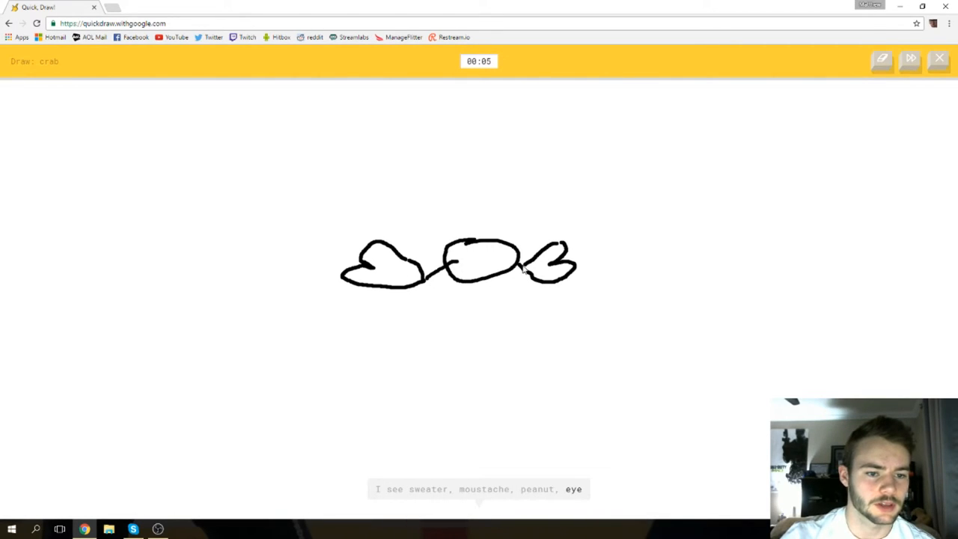
# Add legs under the crab's body and two eyes inside it.
pyautogui.moveTo(472, 283); pyautogui.dragTo(472, 293)
pyautogui.moveTo(491, 279); pyautogui.dragTo(519, 291)
pyautogui.click(467, 257)
pyautogui.click(499, 258)
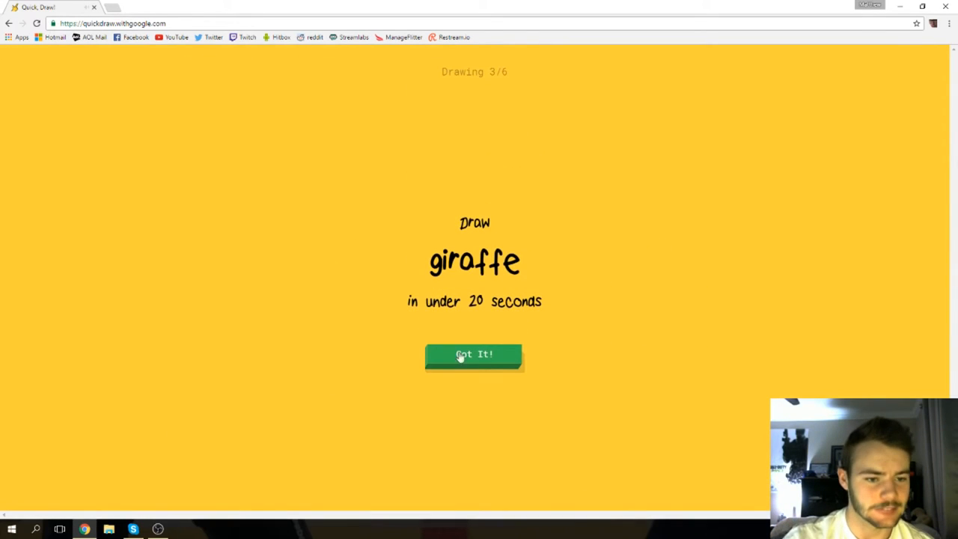
# Accept the giraffe prompt and draw its head, long neck lines, body and a foot.
pyautogui.click(473, 354)
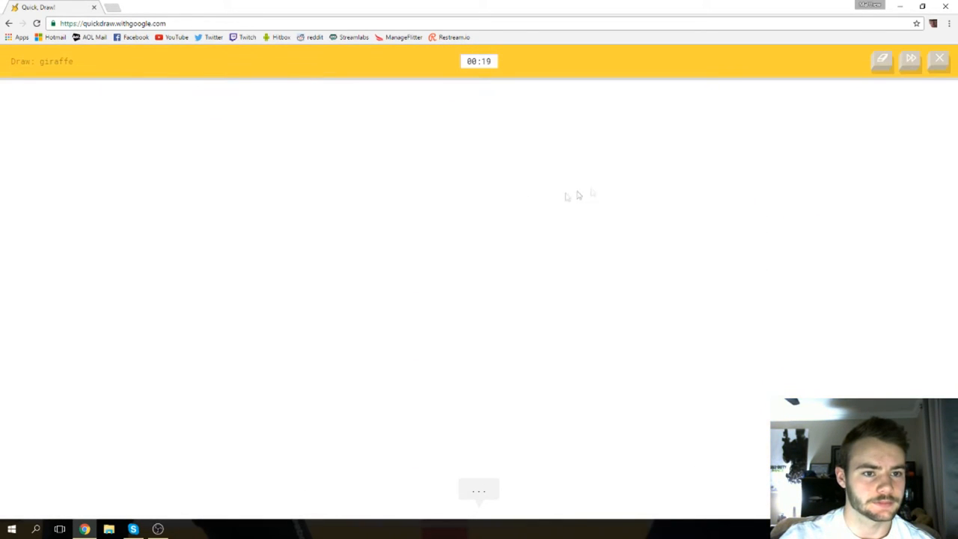
pyautogui.moveTo(612, 161)
pyautogui.mouseDown()
pyautogui.moveTo(650, 189)
pyautogui.moveTo(479, 367)
pyautogui.mouseUp()
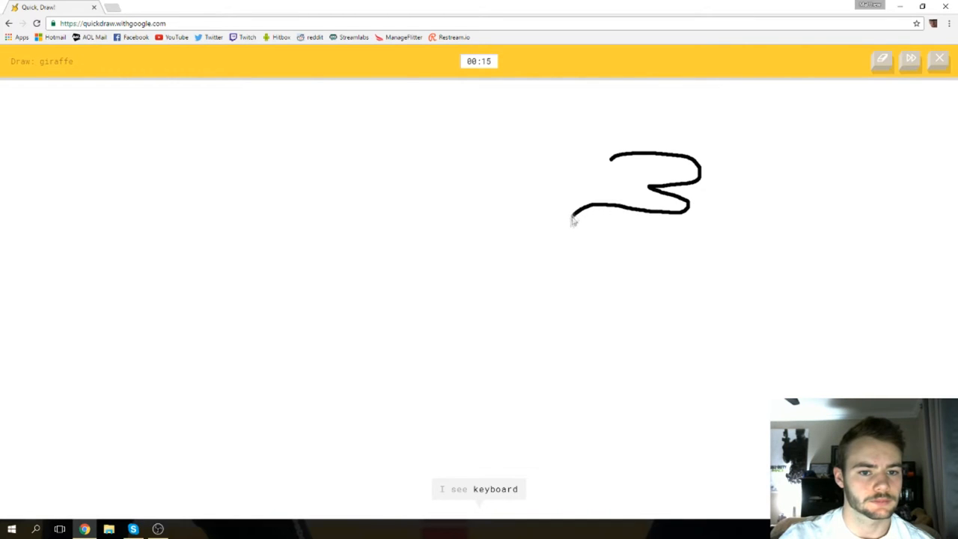
pyautogui.moveTo(614, 163); pyautogui.dragTo(419, 436)
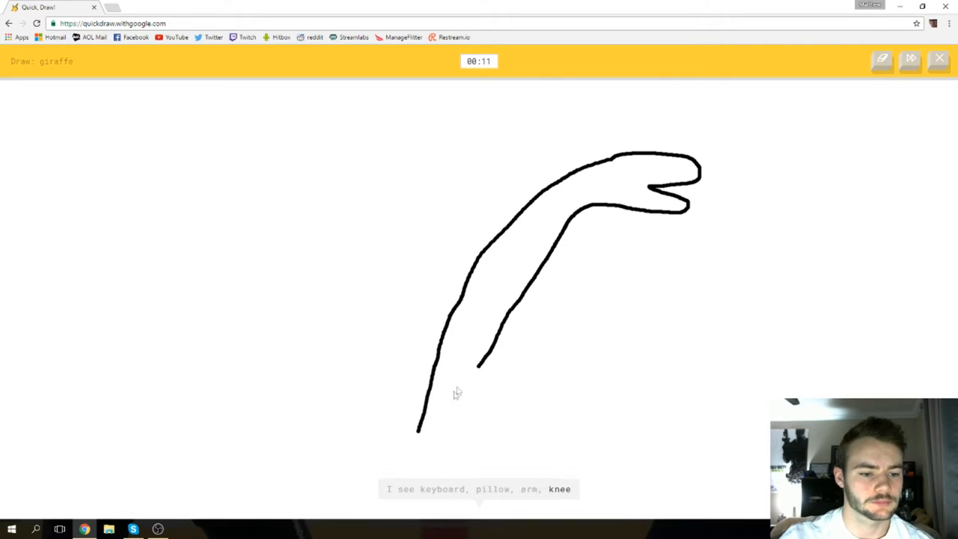
pyautogui.moveTo(479, 366)
pyautogui.mouseDown()
pyautogui.moveTo(465, 430)
pyautogui.moveTo(366, 438)
pyautogui.mouseUp()
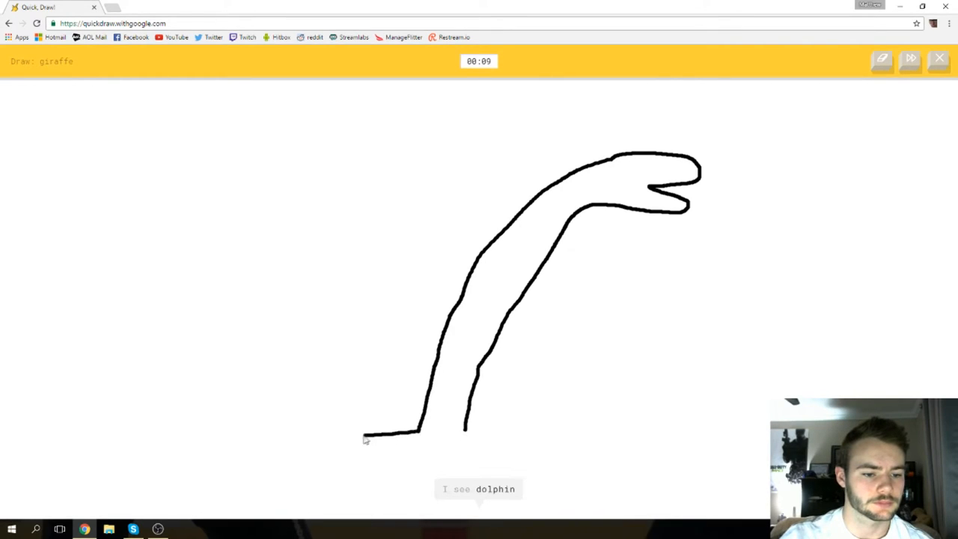
pyautogui.moveTo(282, 480)
pyautogui.mouseDown()
pyautogui.moveTo(247, 457)
pyautogui.moveTo(273, 485)
pyautogui.moveTo(263, 523)
pyautogui.mouseUp()
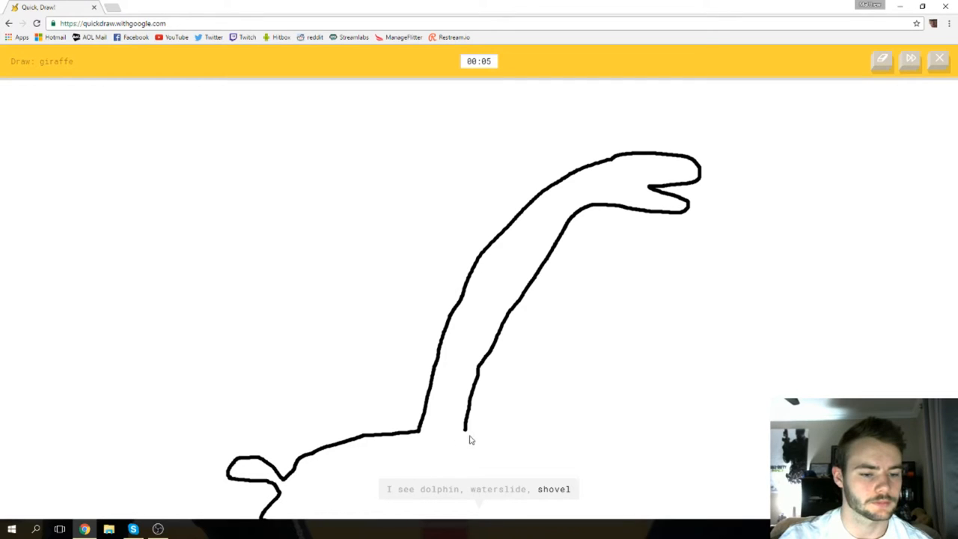
pyautogui.moveTo(465, 431)
pyautogui.mouseDown()
pyautogui.moveTo(487, 460)
pyautogui.moveTo(453, 514)
pyautogui.moveTo(335, 513)
pyautogui.mouseUp()
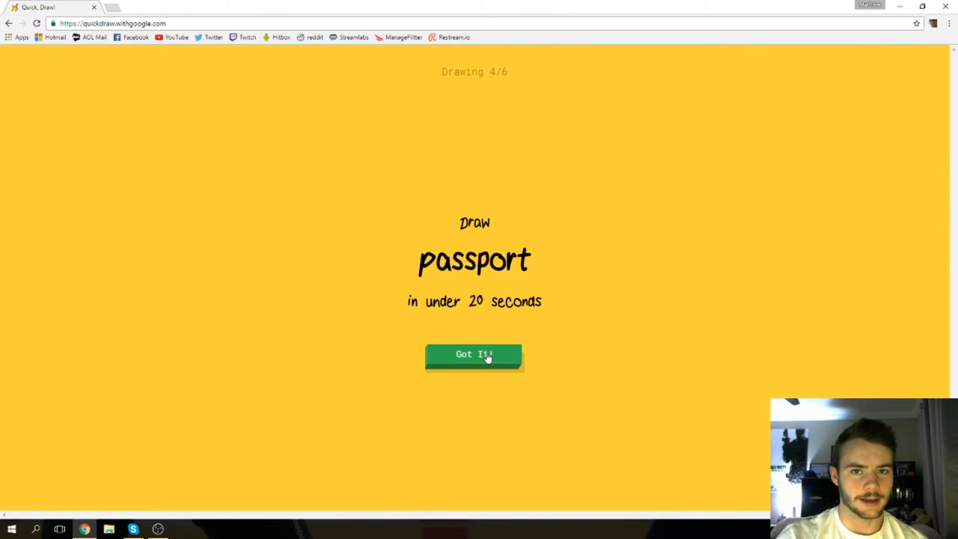
# Start the passport round and draw the left page outline with its top edge closed.
pyautogui.click(488, 359)
pyautogui.moveTo(322, 213)
pyautogui.mouseDown()
pyautogui.moveTo(308, 352)
pyautogui.moveTo(420, 370)
pyautogui.moveTo(549, 369)
pyautogui.moveTo(559, 196)
pyautogui.moveTo(450, 197)
pyautogui.moveTo(430, 368)
pyautogui.mouseUp()
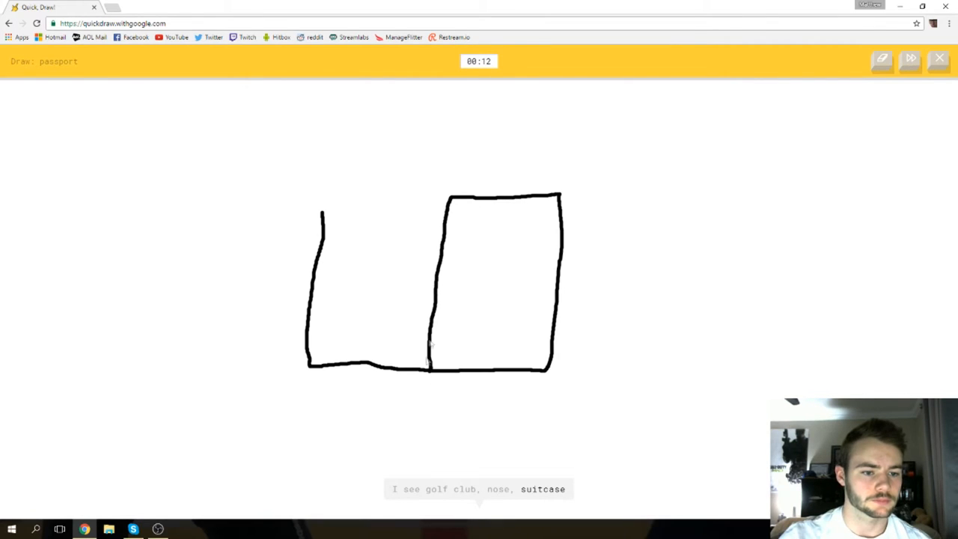
pyautogui.moveTo(452, 196)
pyautogui.mouseDown()
pyautogui.moveTo(327, 202)
pyautogui.moveTo(359, 263)
pyautogui.moveTo(417, 224)
pyautogui.moveTo(339, 218)
pyautogui.moveTo(376, 263)
pyautogui.moveTo(374, 246)
pyautogui.mouseUp()
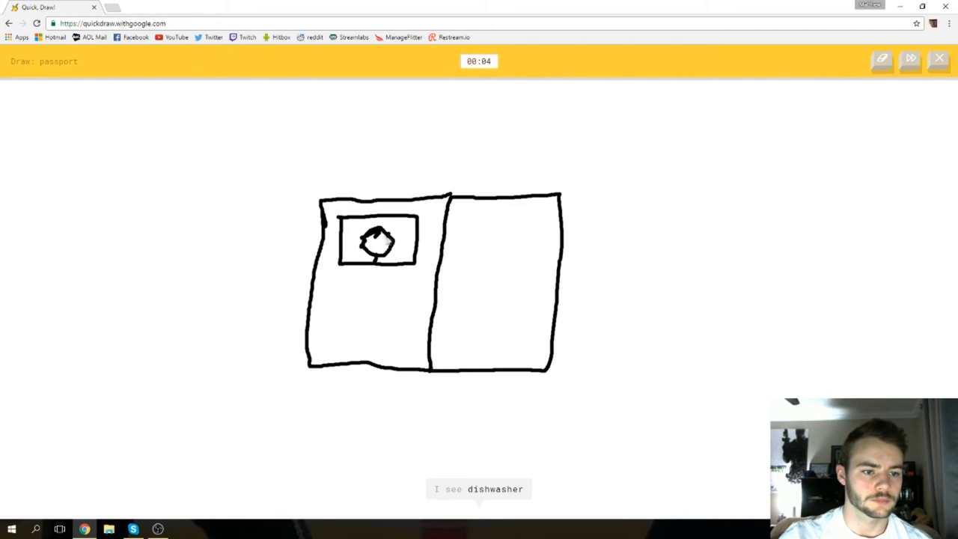
# Add four horizontal text lines under the passport photo.
pyautogui.moveTo(342, 281); pyautogui.dragTo(410, 282)
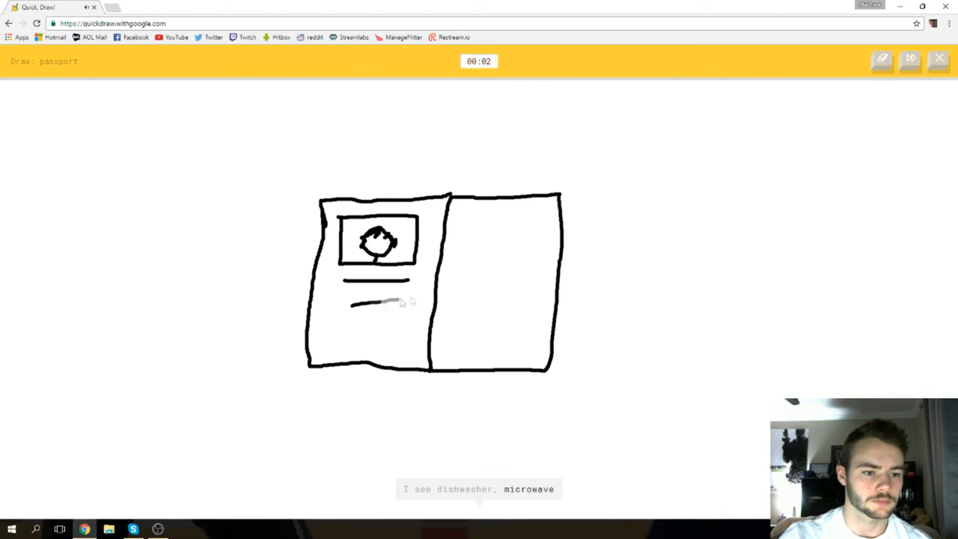
pyautogui.moveTo(350, 305); pyautogui.dragTo(418, 298)
pyautogui.moveTo(346, 326); pyautogui.dragTo(396, 329)
pyautogui.moveTo(337, 351); pyautogui.dragTo(399, 349)
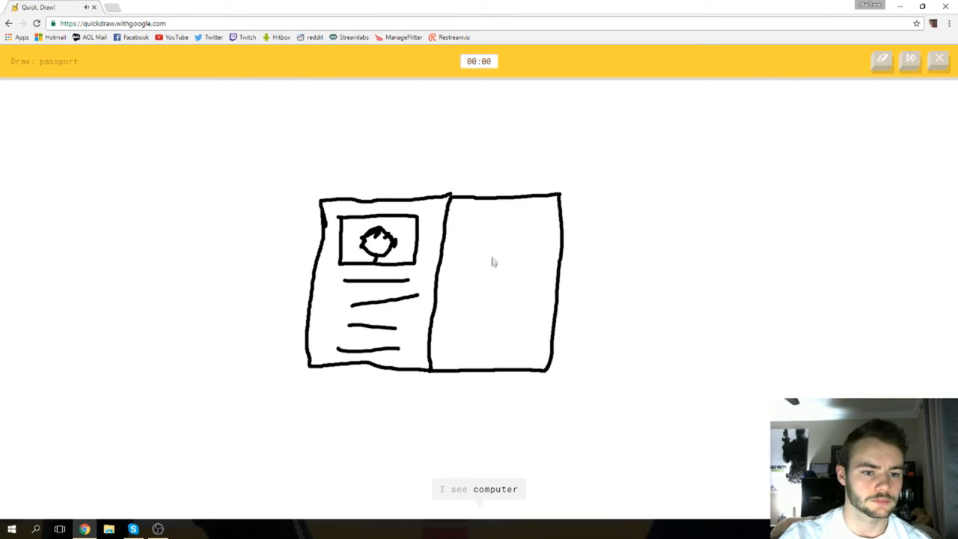
# Mark the passport's right page, then skip the umbrella round and begin the pig prompt.
pyautogui.moveTo(476, 273); pyautogui.dragTo(509, 258)
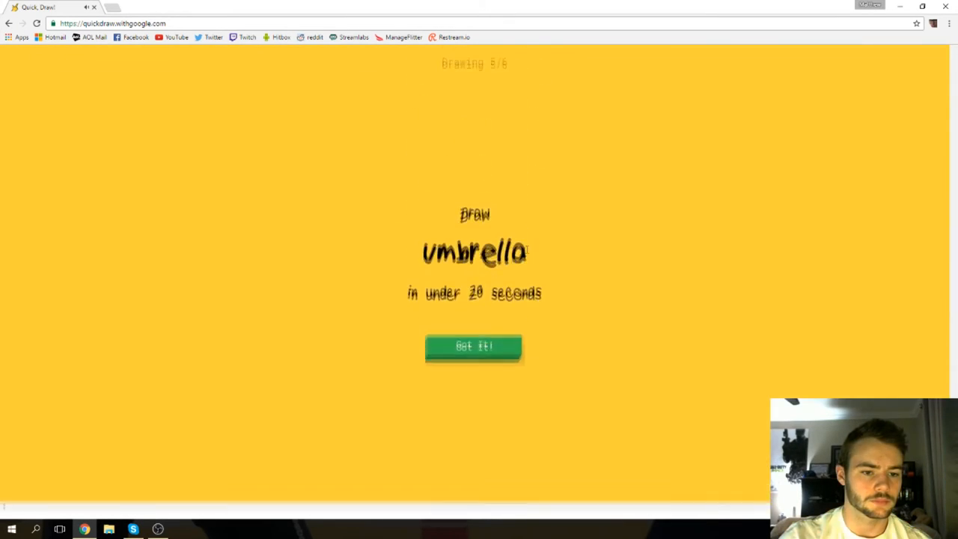
pyautogui.click(478, 343)
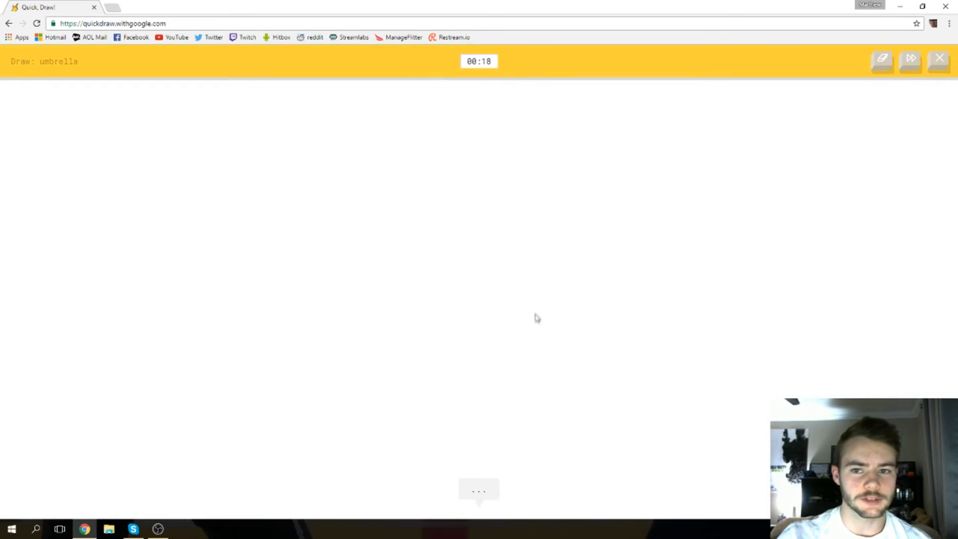
pyautogui.click(912, 66)
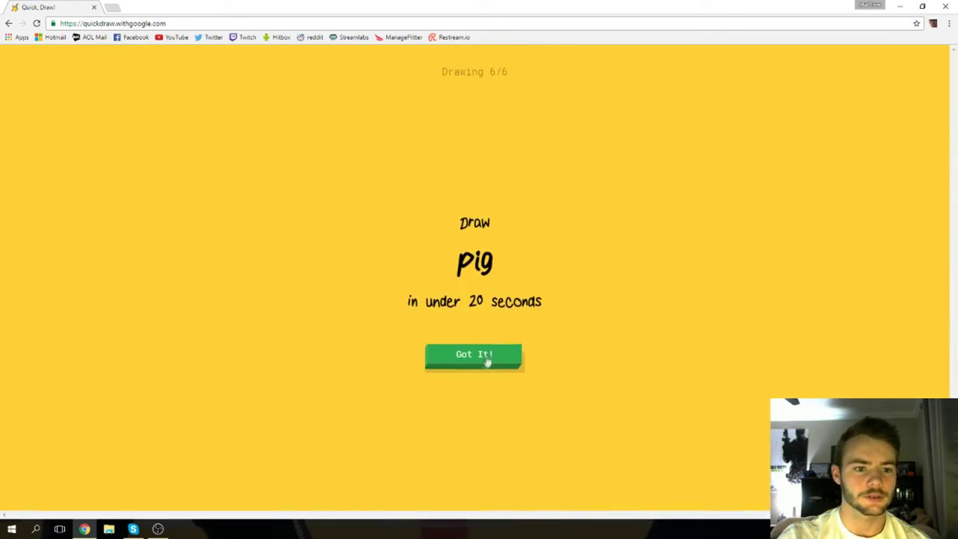
pyautogui.click(474, 359)
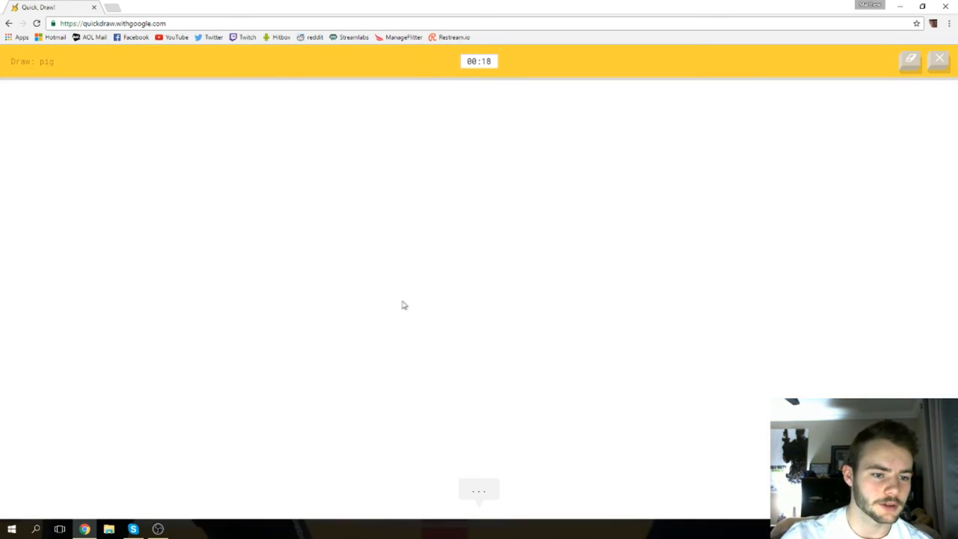
# Draw the pig's oval body, round head with neck, second eye and snout nostril.
pyautogui.moveTo(492, 285)
pyautogui.mouseDown()
pyautogui.moveTo(514, 307)
pyautogui.moveTo(494, 284)
pyautogui.mouseUp()
pyautogui.moveTo(543, 243); pyautogui.dragTo(539, 245)
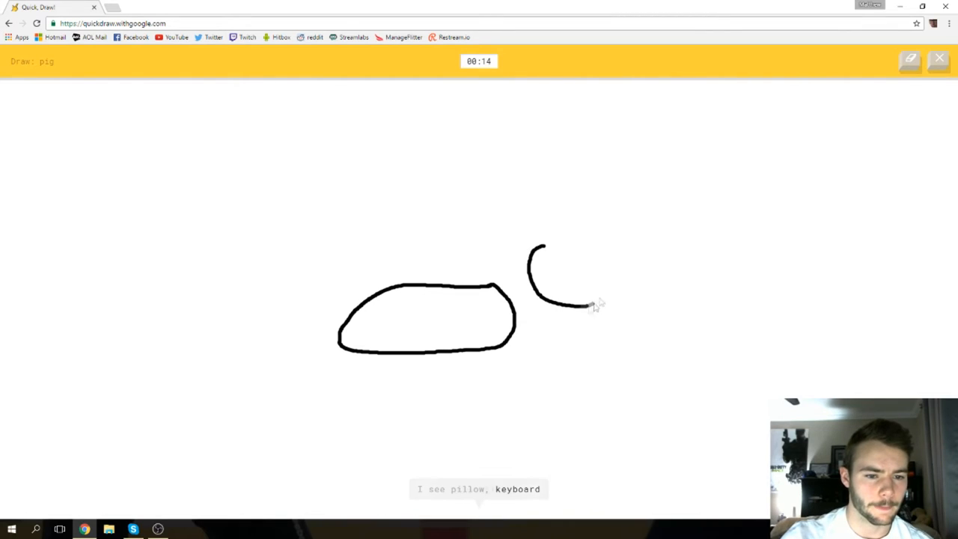
pyautogui.moveTo(529, 283)
pyautogui.mouseDown()
pyautogui.moveTo(495, 301)
pyautogui.moveTo(537, 296)
pyautogui.moveTo(561, 276)
pyautogui.mouseUp()
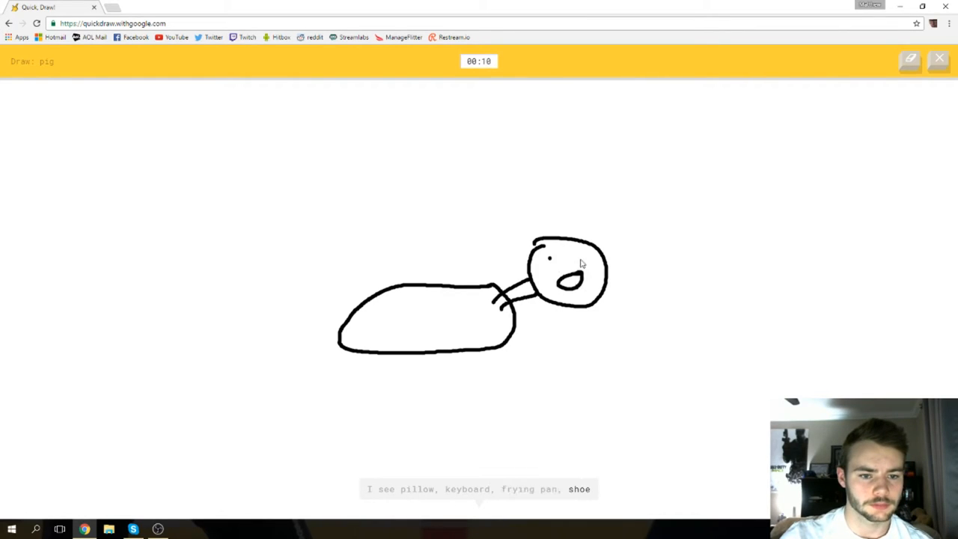
pyautogui.click(577, 255)
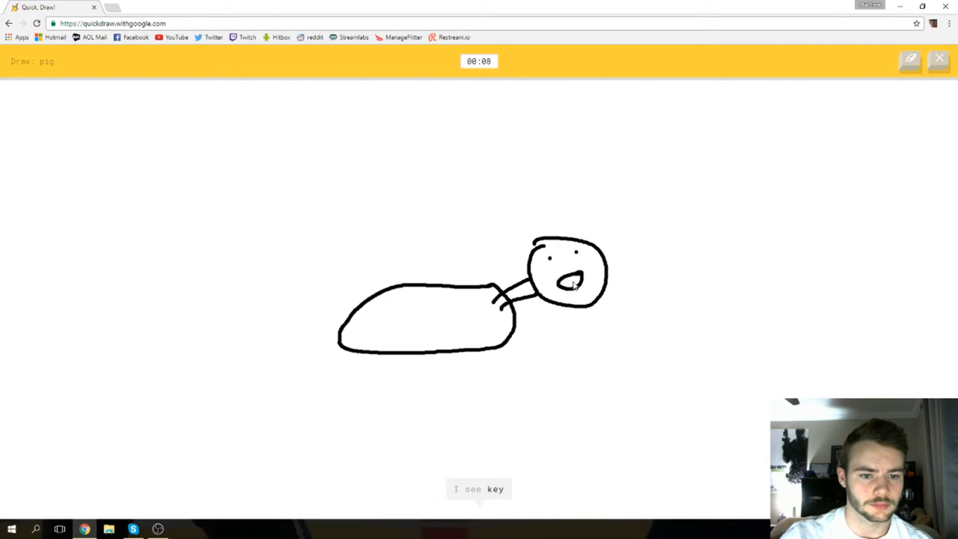
pyautogui.moveTo(573, 283); pyautogui.dragTo(568, 286)
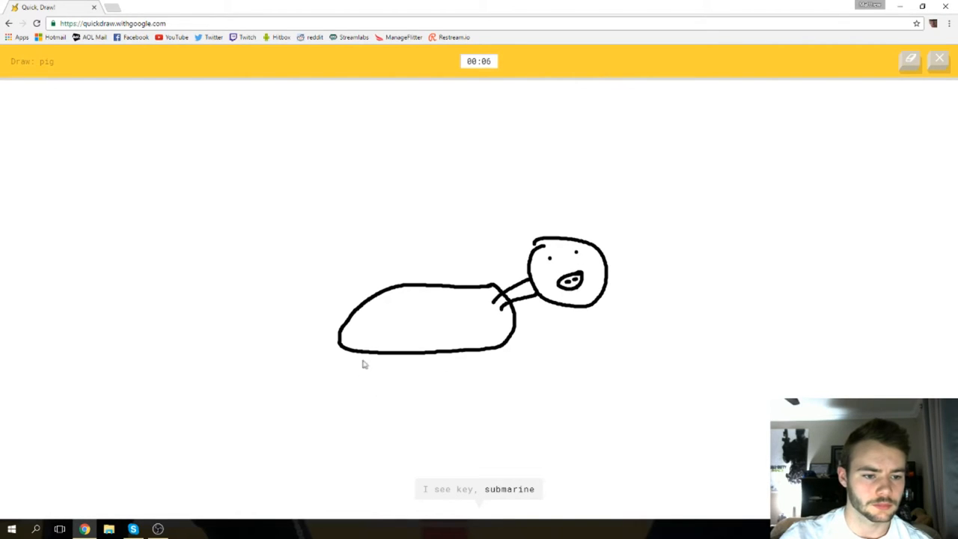
# Draw legs under the pig's body and join the second leg to it.
pyautogui.moveTo(358, 356); pyautogui.dragTo(339, 413)
pyautogui.moveTo(395, 360); pyautogui.dragTo(377, 437)
pyautogui.moveTo(461, 351); pyautogui.dragTo(447, 408)
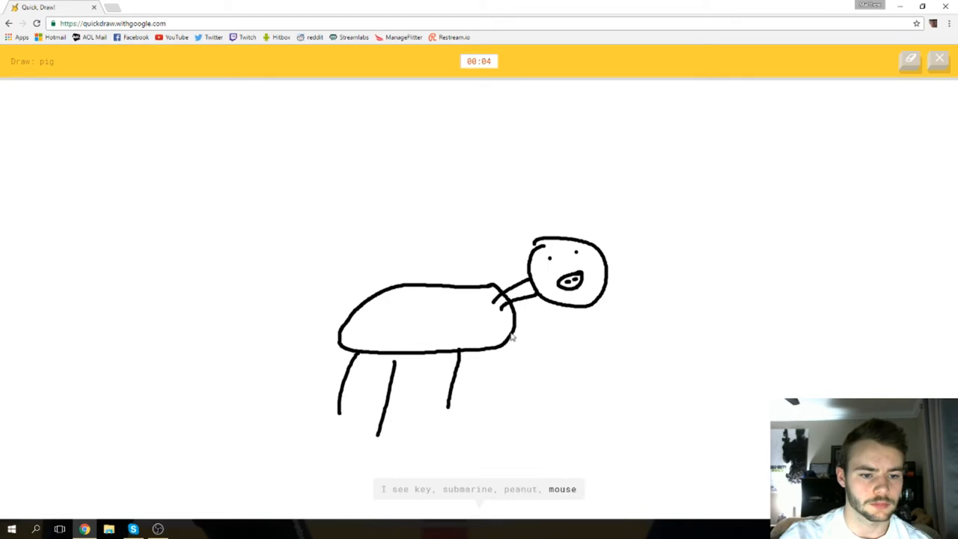
pyautogui.moveTo(398, 341); pyautogui.dragTo(394, 368)
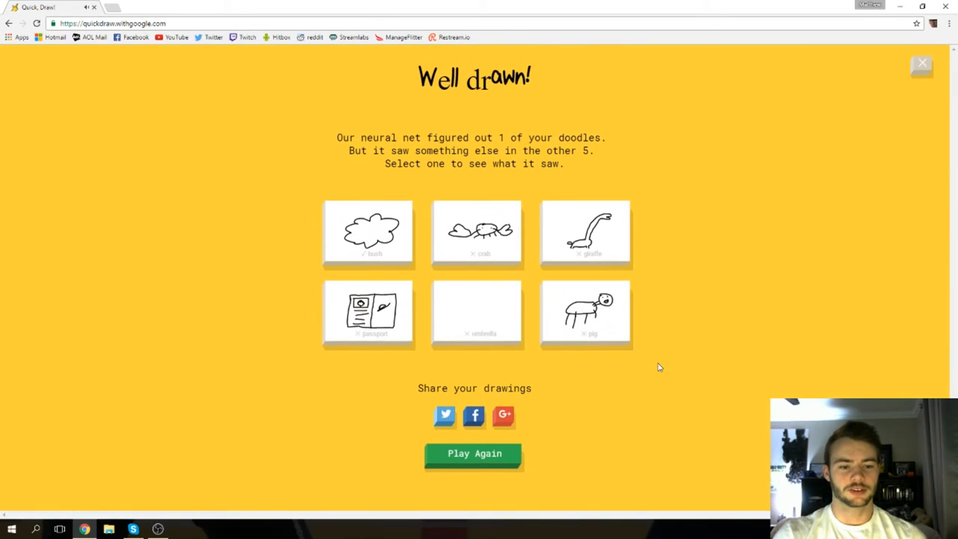
# Start a new game, accept tennis racquet and draw the handle and closed head outline.
pyautogui.click(472, 453)
pyautogui.click(460, 355)
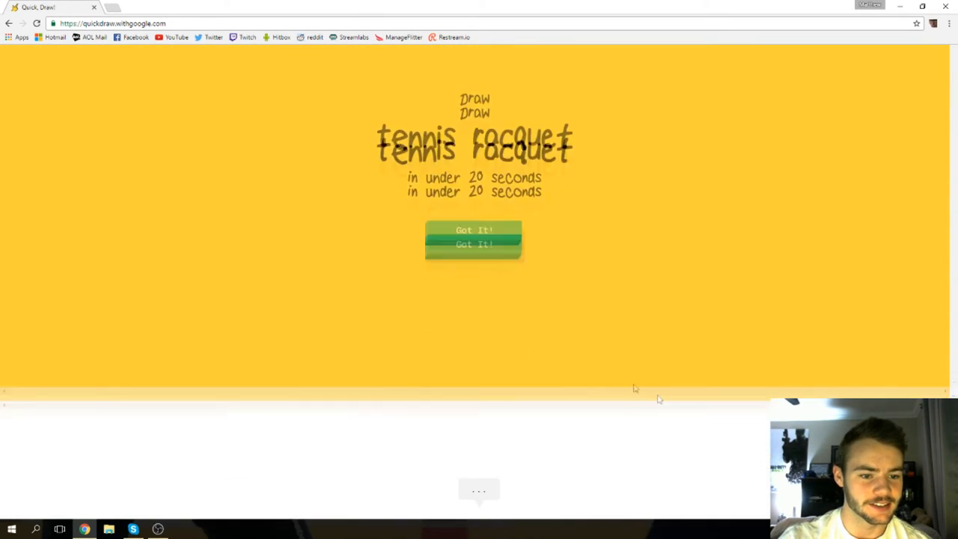
pyautogui.moveTo(452, 178)
pyautogui.mouseDown()
pyautogui.moveTo(400, 290)
pyautogui.moveTo(449, 318)
pyautogui.moveTo(490, 366)
pyautogui.mouseUp()
pyautogui.moveTo(452, 288)
pyautogui.mouseDown()
pyautogui.moveTo(464, 224)
pyautogui.moveTo(434, 170)
pyautogui.mouseUp()
# Cross-hatch strings across the racquet head until recognized, then accept the tree prompt.
pyautogui.moveTo(359, 219)
pyautogui.mouseDown()
pyautogui.moveTo(437, 177)
pyautogui.moveTo(376, 239)
pyautogui.moveTo(463, 226)
pyautogui.moveTo(410, 283)
pyautogui.mouseUp()
pyautogui.moveTo(363, 192); pyautogui.dragTo(410, 269)
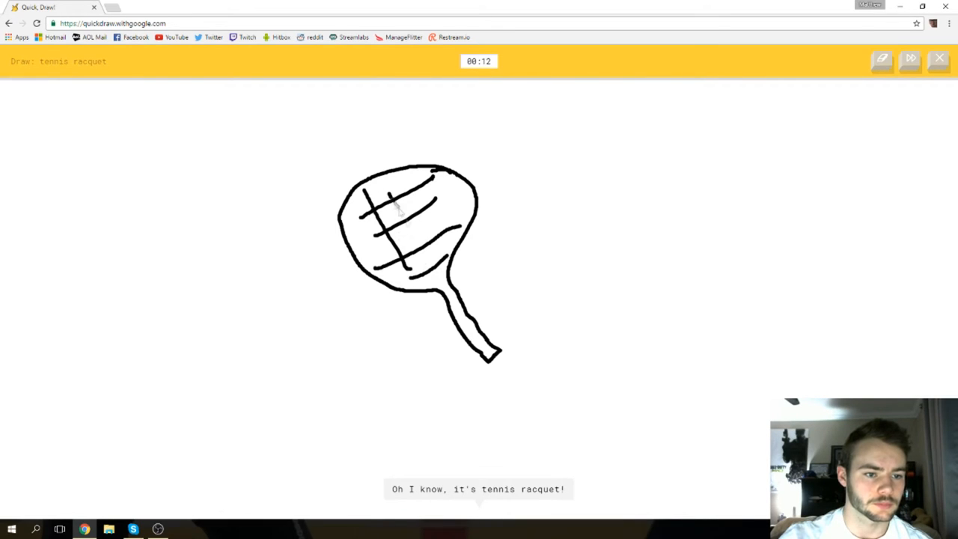
pyautogui.moveTo(388, 196)
pyautogui.mouseDown()
pyautogui.moveTo(431, 279)
pyautogui.moveTo(434, 240)
pyautogui.mouseUp()
pyautogui.moveTo(359, 217); pyautogui.dragTo(434, 196)
pyautogui.moveTo(434, 243); pyautogui.dragTo(449, 172)
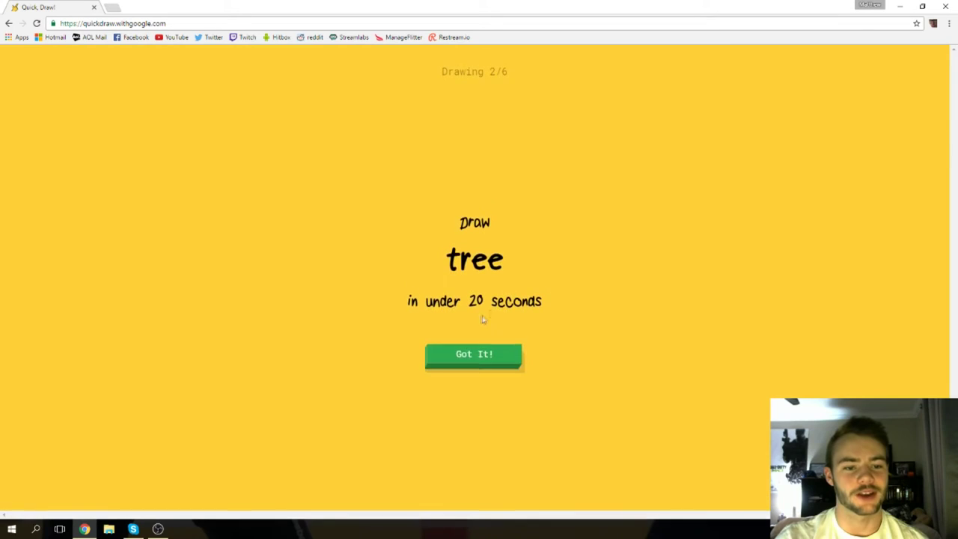
pyautogui.click(473, 353)
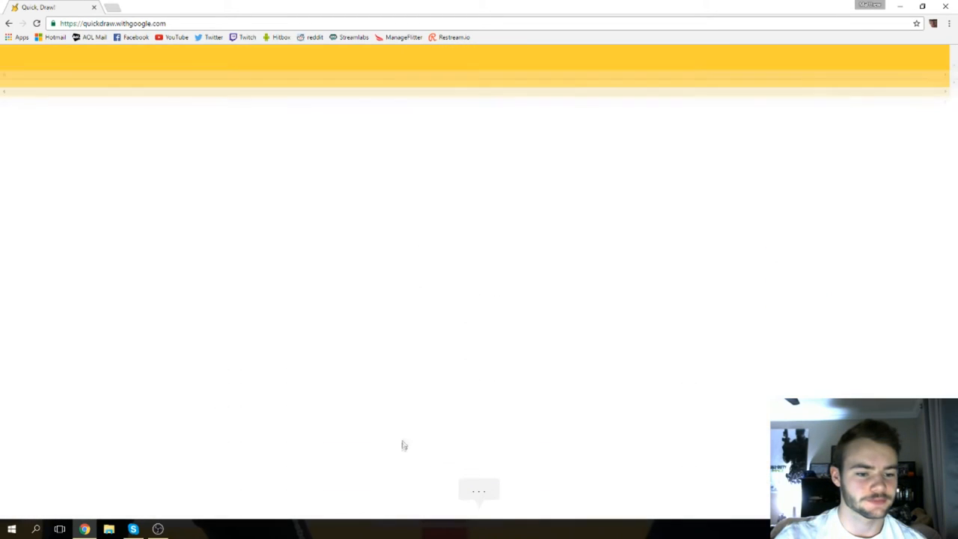
# Draw a cloud-shaped tree crown and two trunk lines until the tree is recognized.
pyautogui.moveTo(475, 126); pyautogui.dragTo(460, 120)
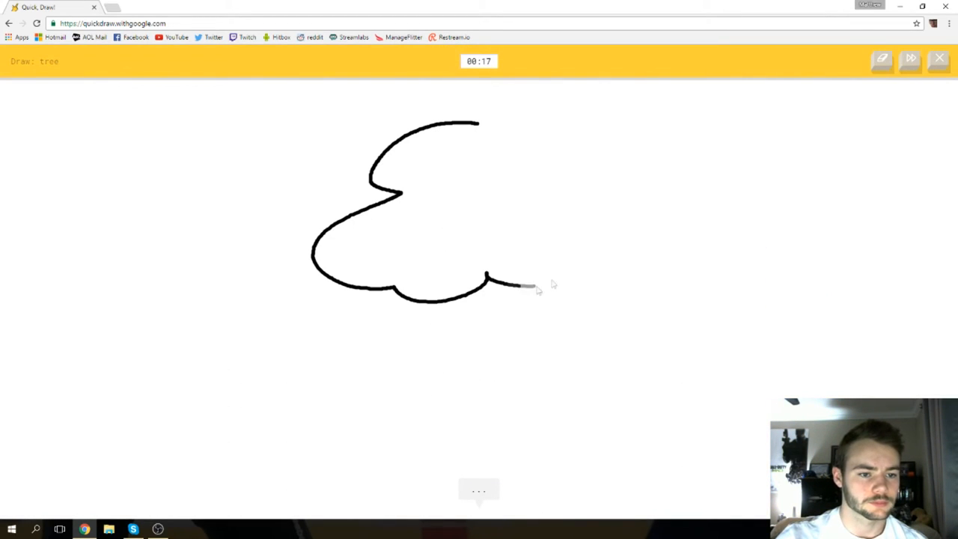
pyautogui.moveTo(419, 306); pyautogui.dragTo(363, 449)
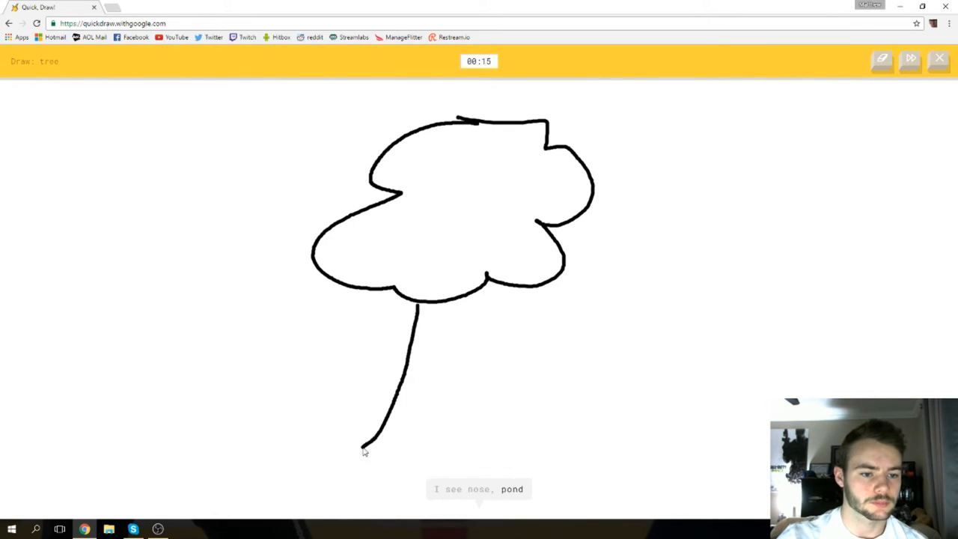
pyautogui.moveTo(466, 298); pyautogui.dragTo(500, 443)
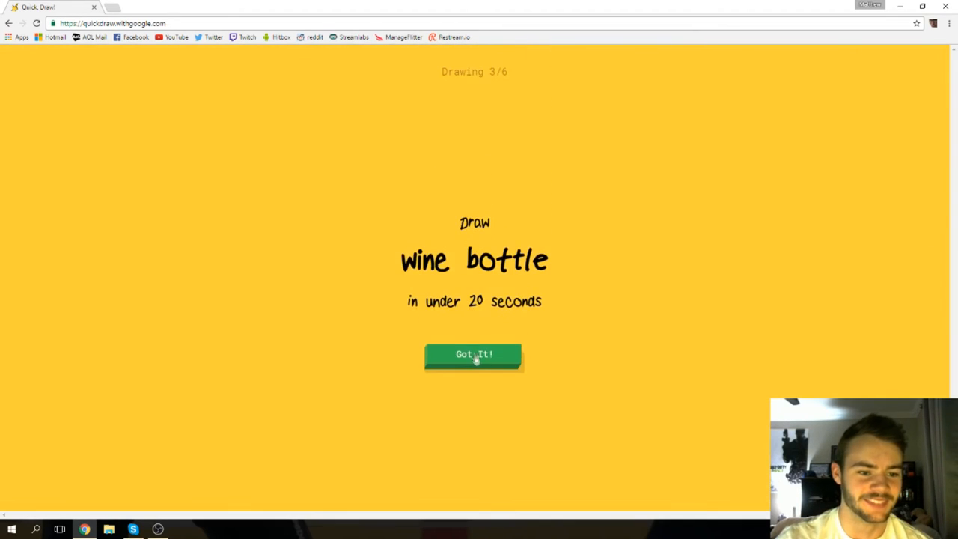
# Draw a wine bottle with lip, neck, sides and bottom until it is recognised.
pyautogui.click(474, 358)
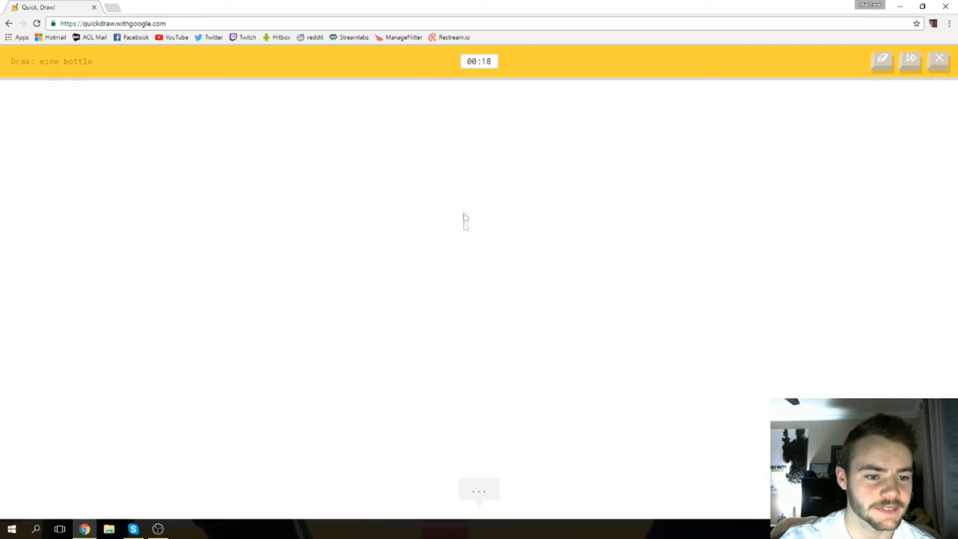
pyautogui.moveTo(476, 181); pyautogui.dragTo(466, 183)
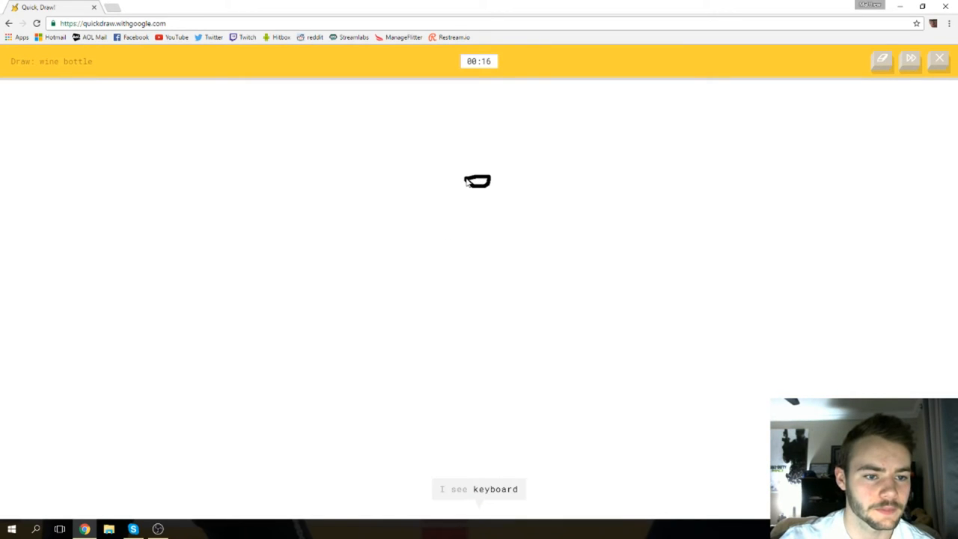
pyautogui.moveTo(414, 297)
pyautogui.mouseDown()
pyautogui.moveTo(389, 453)
pyautogui.moveTo(540, 443)
pyautogui.mouseUp()
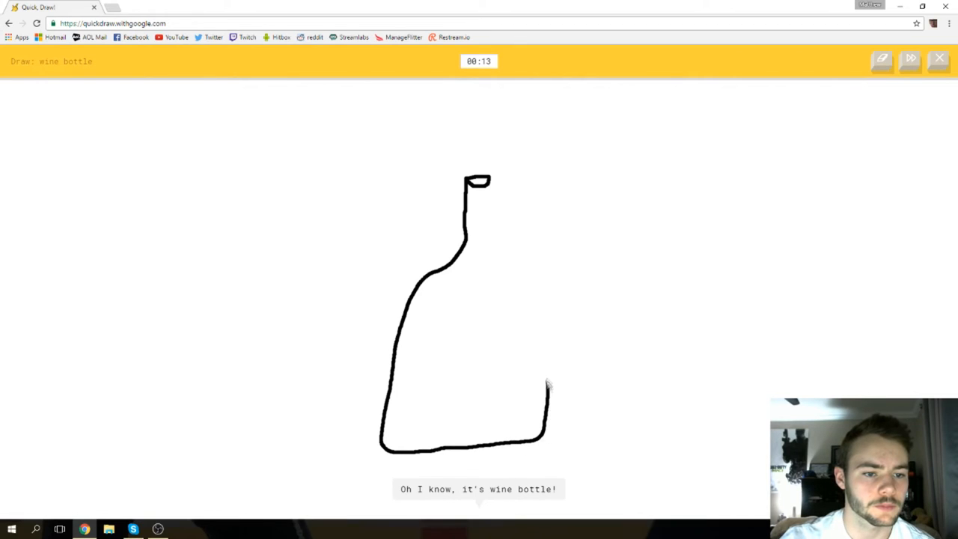
pyautogui.moveTo(548, 383)
pyautogui.mouseDown()
pyautogui.moveTo(535, 292)
pyautogui.moveTo(488, 198)
pyautogui.mouseUp()
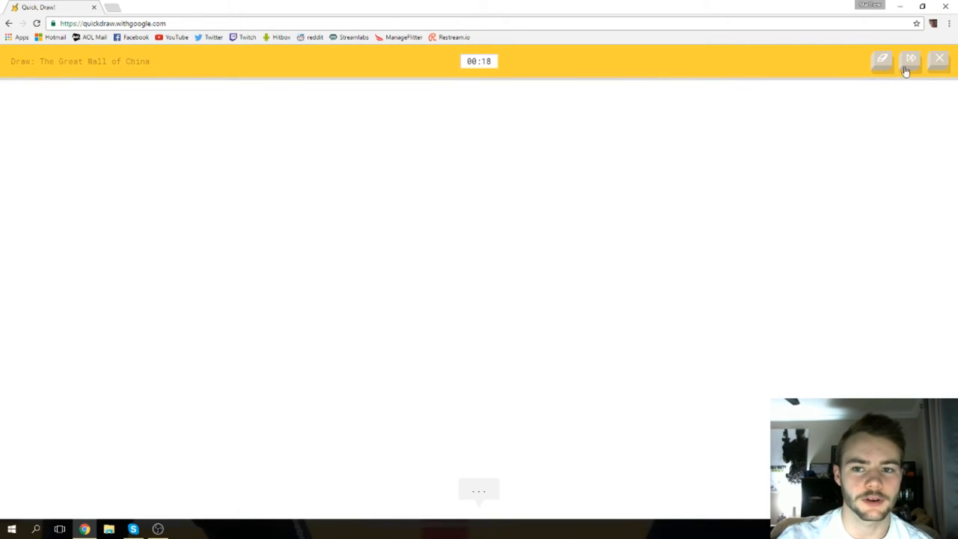
# Skip the Great Wall of China round to reach the swan prompt.
pyautogui.click(910, 60)
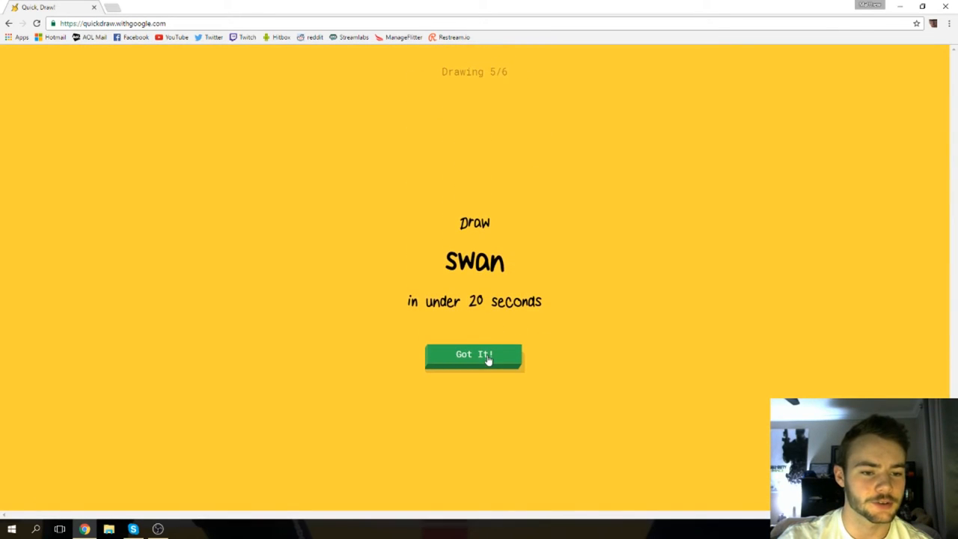
# Draw a swan with curved neck, back, body and a wing stroke until it is guessed.
pyautogui.click(488, 357)
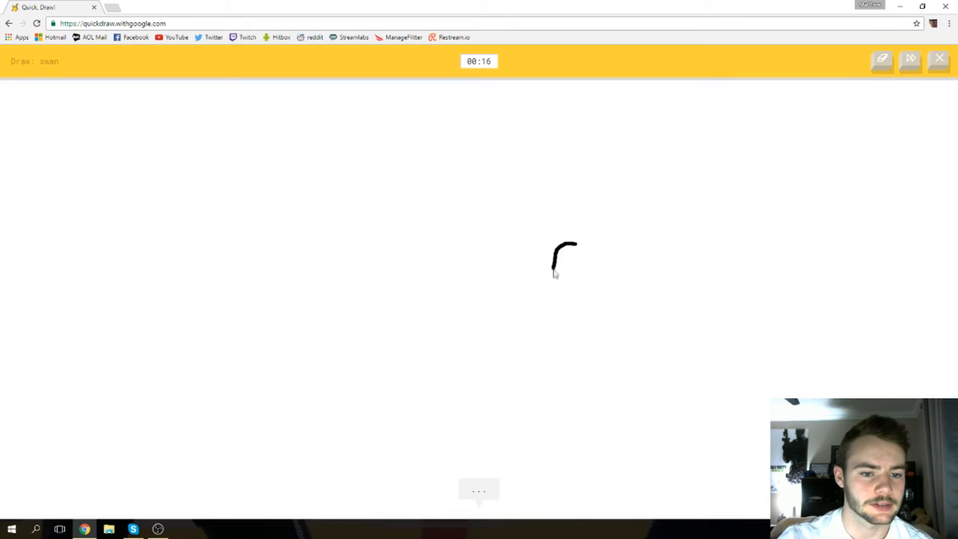
pyautogui.moveTo(554, 273); pyautogui.dragTo(538, 303)
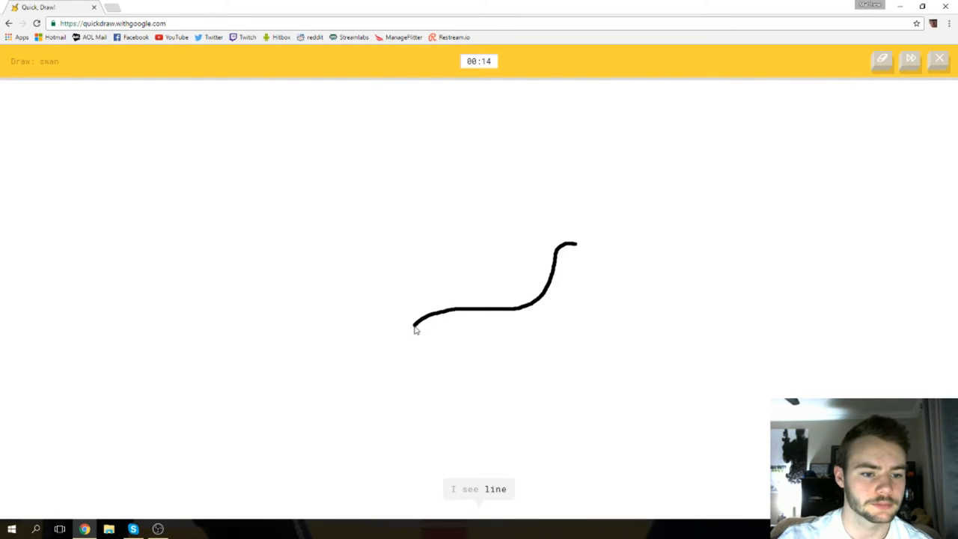
pyautogui.moveTo(414, 328)
pyautogui.mouseDown()
pyautogui.moveTo(399, 337)
pyautogui.moveTo(564, 349)
pyautogui.mouseUp()
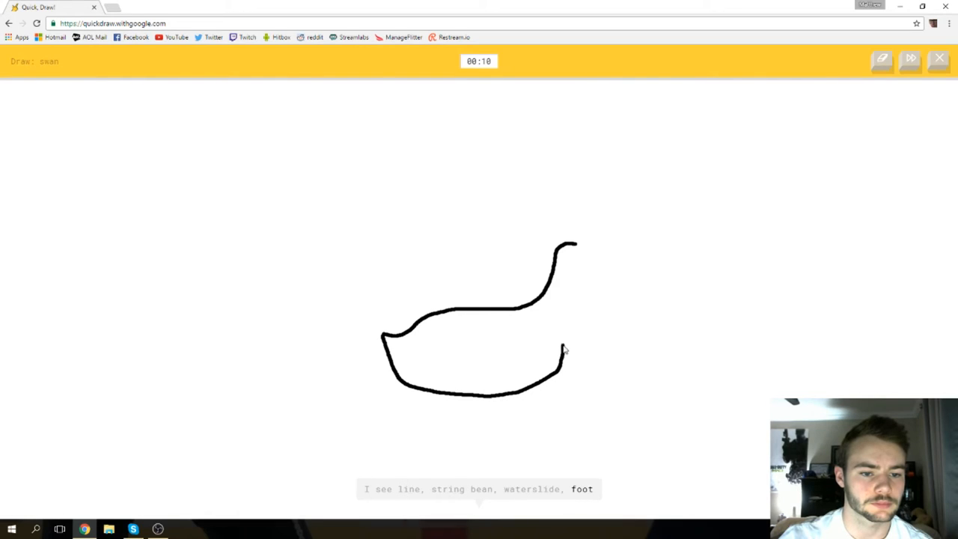
pyautogui.moveTo(560, 300)
pyautogui.mouseDown()
pyautogui.moveTo(581, 252)
pyautogui.moveTo(591, 266)
pyautogui.moveTo(580, 263)
pyautogui.mouseUp()
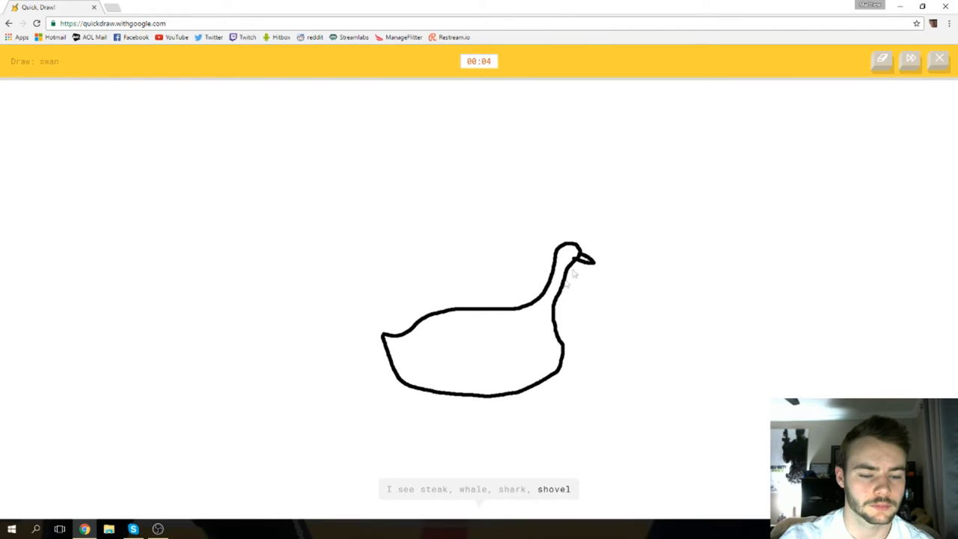
pyautogui.moveTo(517, 327); pyautogui.dragTo(458, 342)
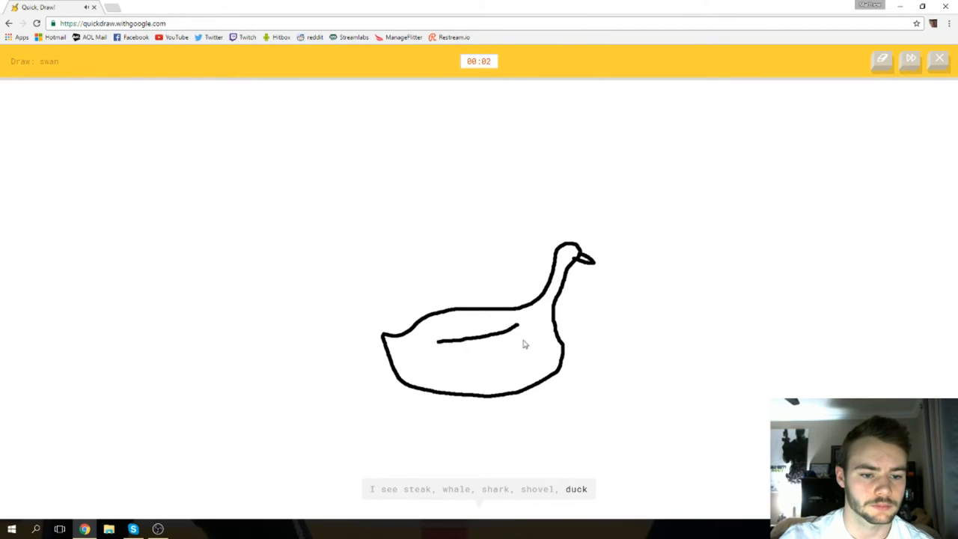
pyautogui.moveTo(531, 343); pyautogui.dragTo(436, 366)
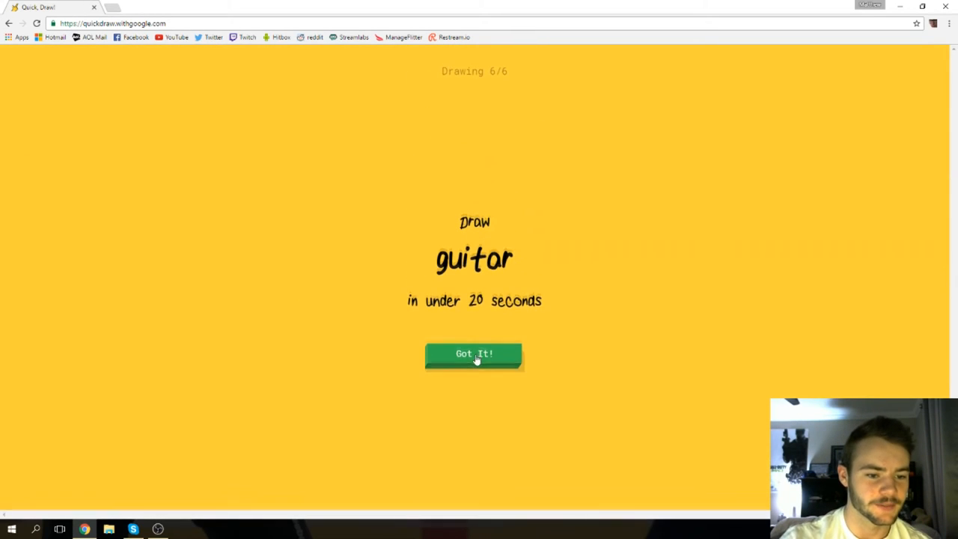
# Draw a guitar with rounded body, neck, pegs, sound hole and two strings until recognised.
pyautogui.click(479, 356)
pyautogui.moveTo(490, 321)
pyautogui.mouseDown()
pyautogui.moveTo(446, 323)
pyautogui.moveTo(612, 198)
pyautogui.mouseUp()
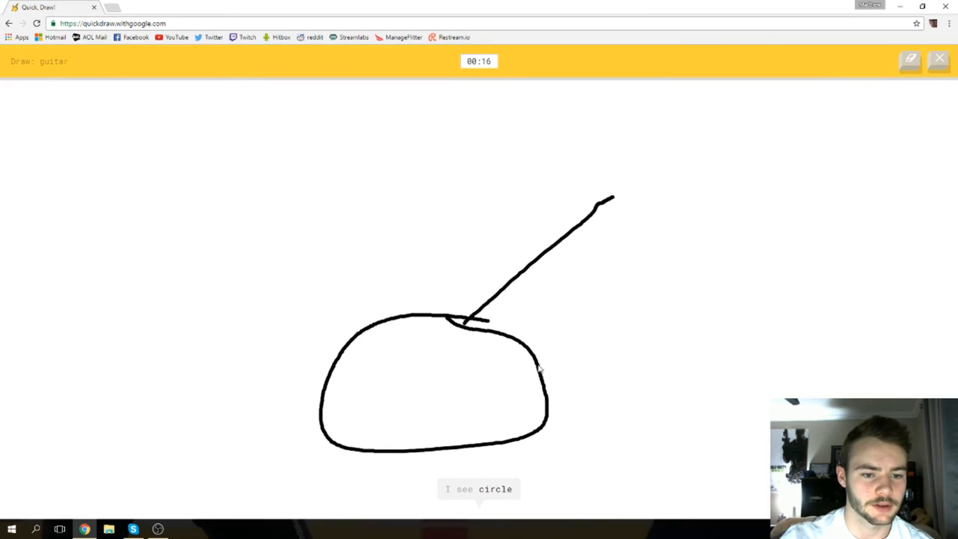
pyautogui.moveTo(540, 365); pyautogui.dragTo(675, 200)
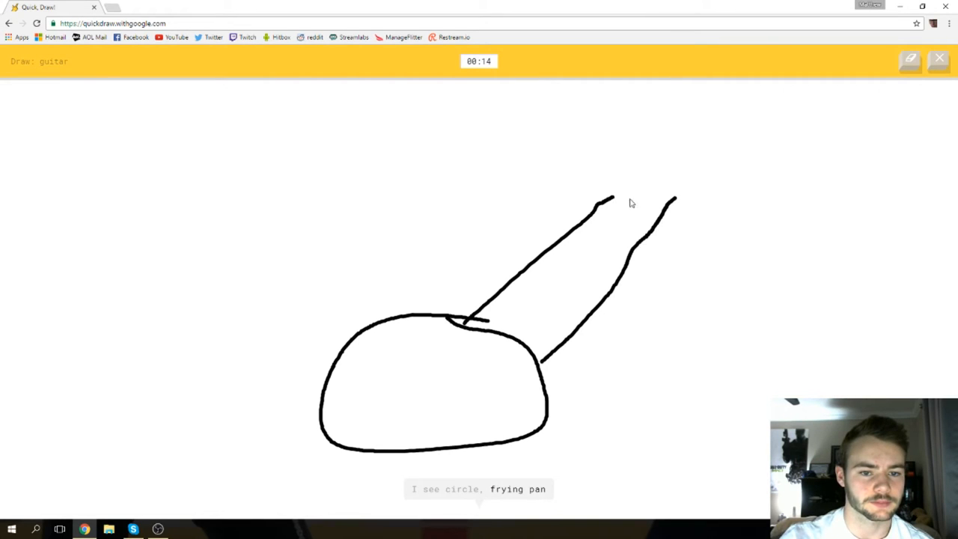
pyautogui.moveTo(615, 200)
pyautogui.mouseDown()
pyautogui.moveTo(659, 160)
pyautogui.moveTo(675, 209)
pyautogui.mouseUp()
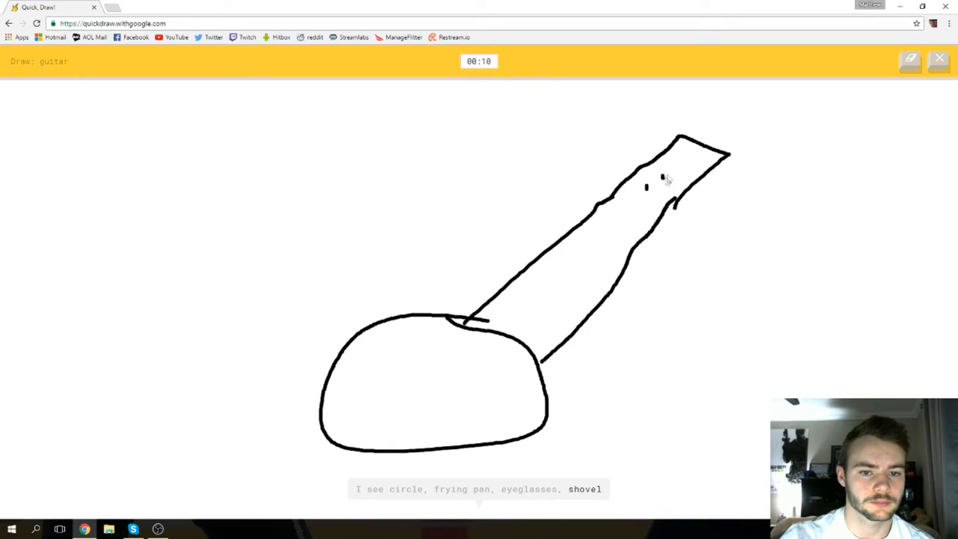
pyautogui.moveTo(671, 166)
pyautogui.mouseDown()
pyautogui.moveTo(672, 177)
pyautogui.moveTo(696, 164)
pyautogui.mouseUp()
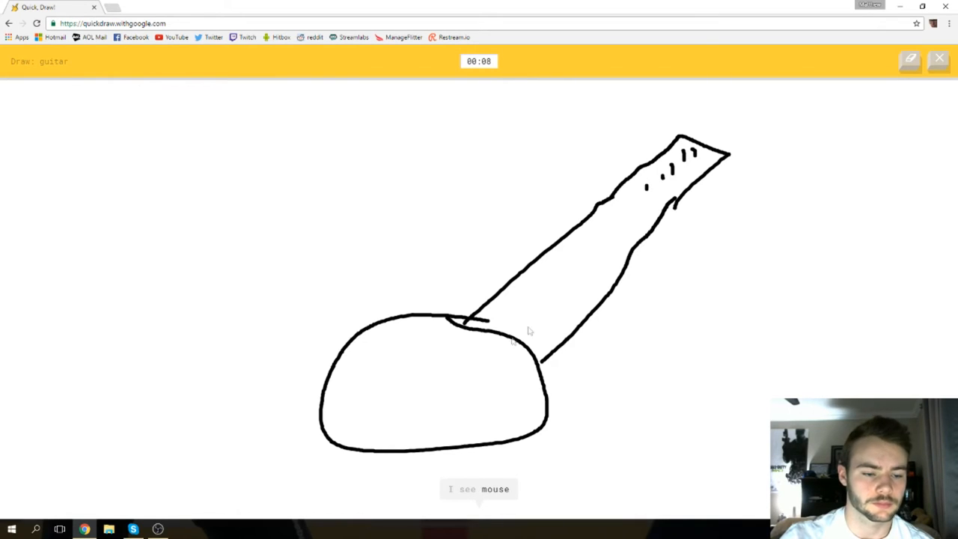
pyautogui.moveTo(408, 350)
pyautogui.mouseDown()
pyautogui.moveTo(350, 407)
pyautogui.moveTo(395, 365)
pyautogui.mouseUp()
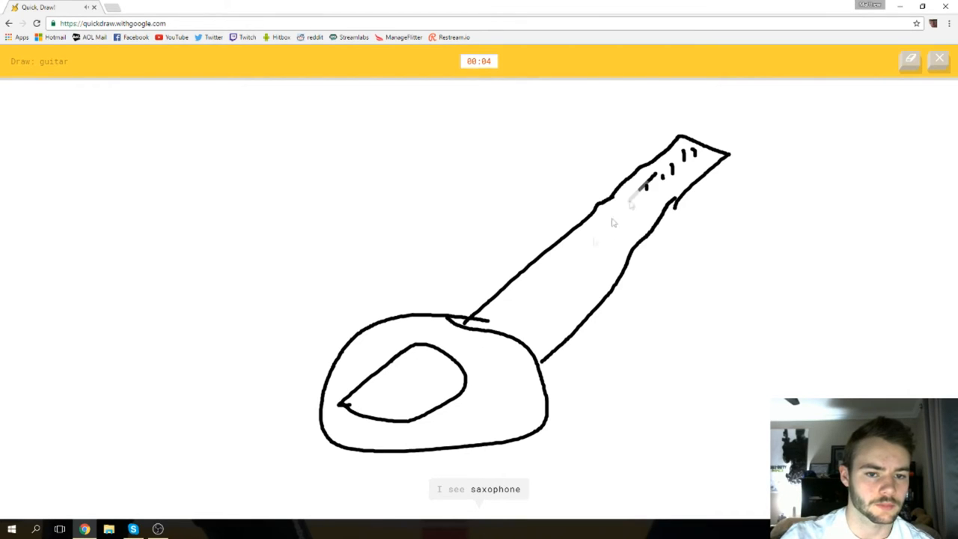
pyautogui.moveTo(645, 185); pyautogui.dragTo(391, 404)
pyautogui.moveTo(687, 167); pyautogui.dragTo(413, 401)
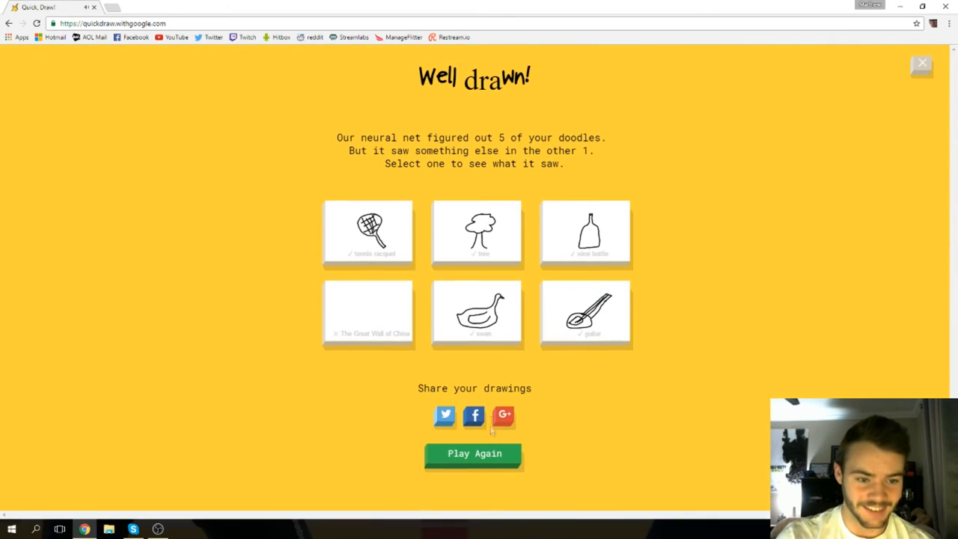
# Start a new game from the results grid and begin the knee round.
pyautogui.click(506, 464)
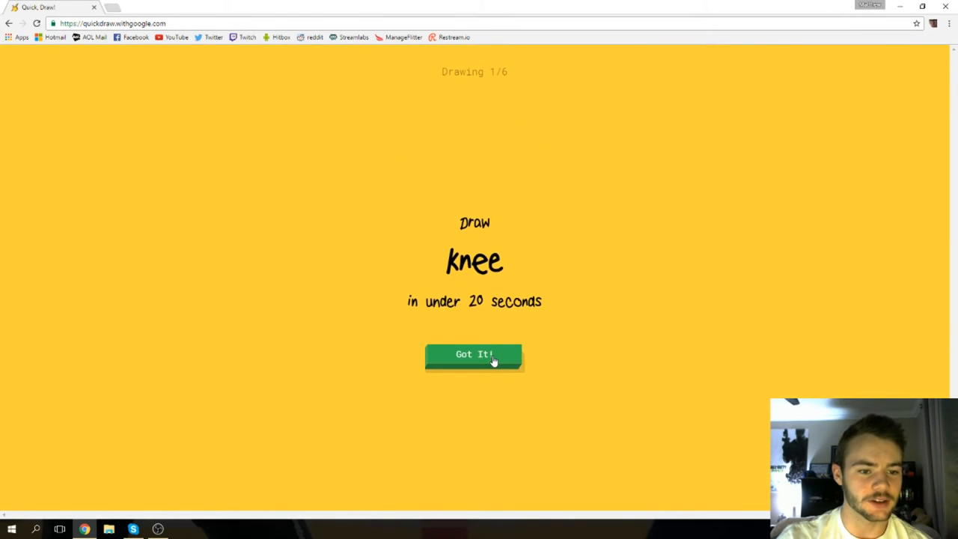
pyautogui.click(493, 361)
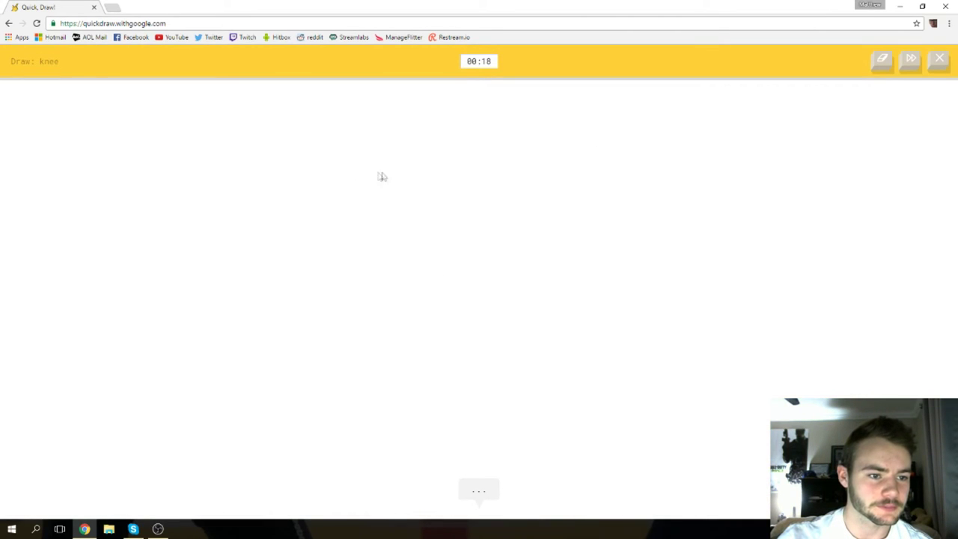
# Sketch a kneeling stick figure with head, torso, bent leg and arm, knee circled.
pyautogui.moveTo(380, 157); pyautogui.dragTo(368, 176)
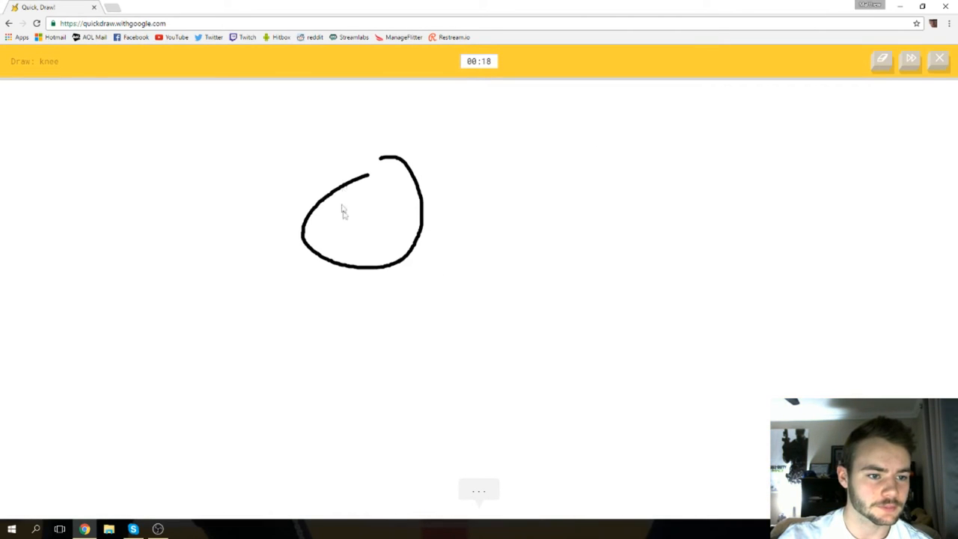
pyautogui.moveTo(356, 270)
pyautogui.mouseDown()
pyautogui.moveTo(358, 404)
pyautogui.moveTo(443, 403)
pyautogui.moveTo(448, 449)
pyautogui.mouseUp()
pyautogui.moveTo(356, 423); pyautogui.dragTo(295, 462)
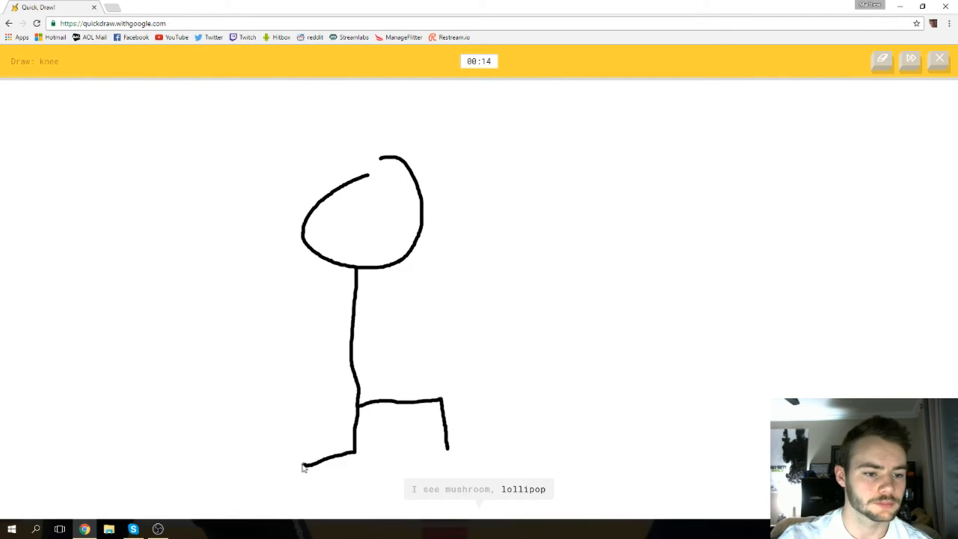
pyautogui.moveTo(356, 299)
pyautogui.mouseDown()
pyautogui.moveTo(463, 262)
pyautogui.moveTo(229, 346)
pyautogui.mouseUp()
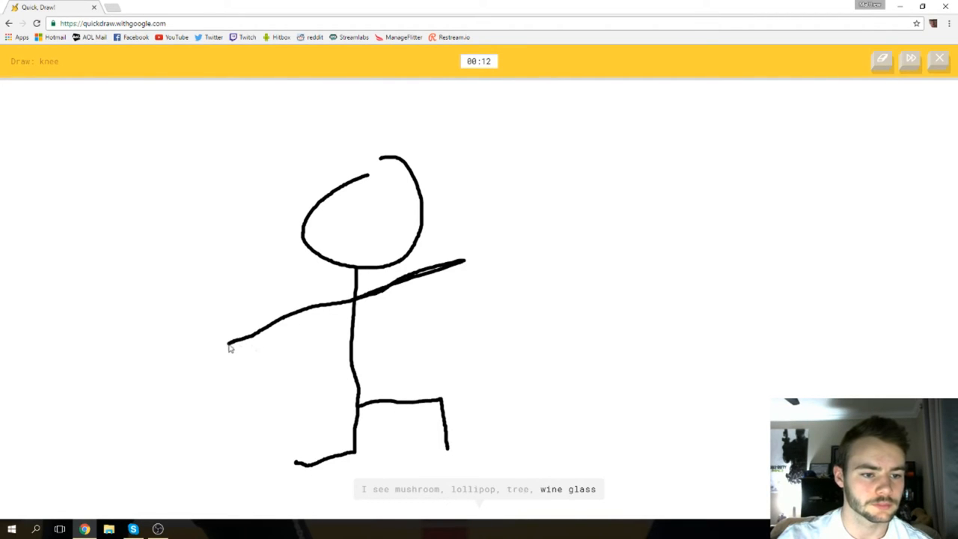
pyautogui.moveTo(457, 374)
pyautogui.mouseDown()
pyautogui.moveTo(419, 434)
pyautogui.moveTo(449, 372)
pyautogui.mouseUp()
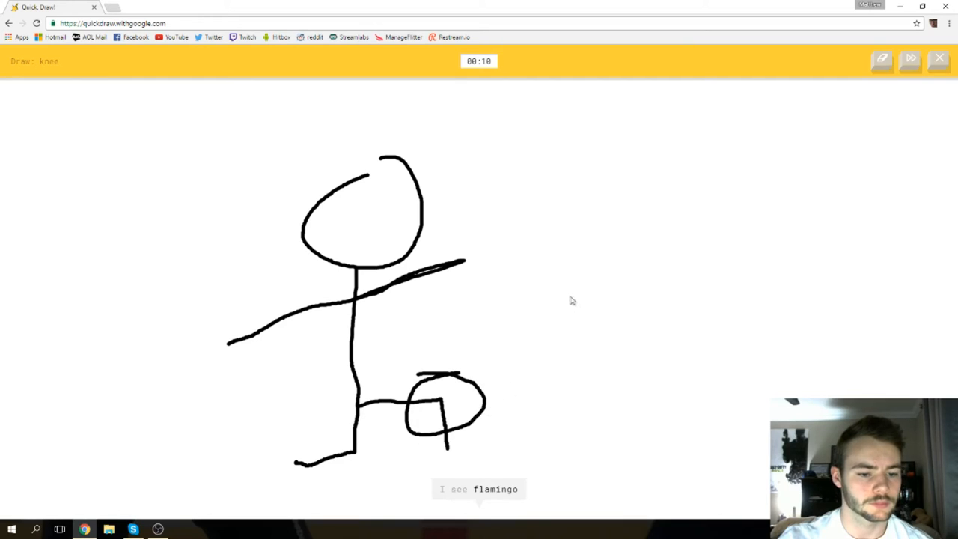
# Add three arrows pointing at the circled knee.
pyautogui.moveTo(570, 297); pyautogui.dragTo(497, 368)
pyautogui.moveTo(449, 283)
pyautogui.mouseDown()
pyautogui.moveTo(441, 350)
pyautogui.moveTo(466, 338)
pyautogui.mouseUp()
pyautogui.moveTo(502, 425); pyautogui.dragTo(618, 429)
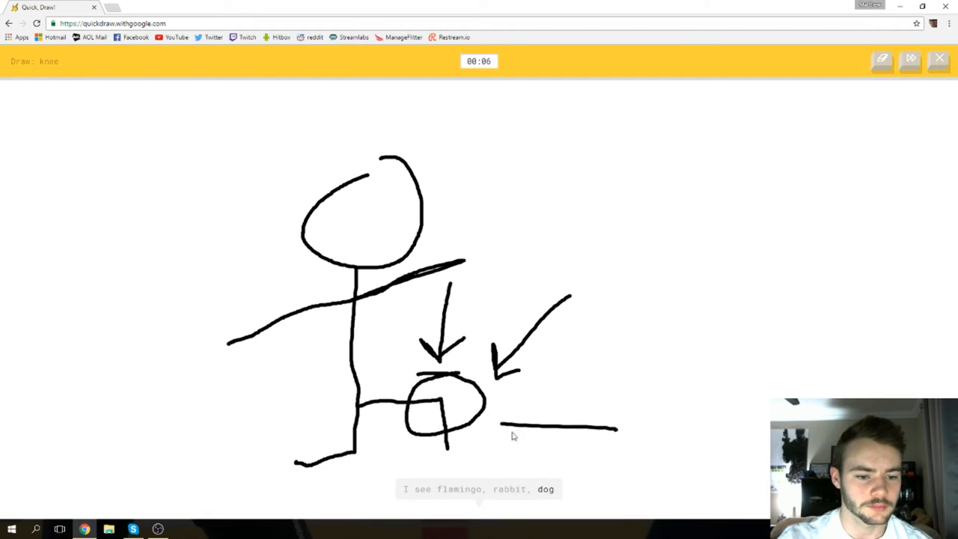
pyautogui.moveTo(536, 404)
pyautogui.mouseDown()
pyautogui.moveTo(497, 425)
pyautogui.moveTo(538, 450)
pyautogui.mouseUp()
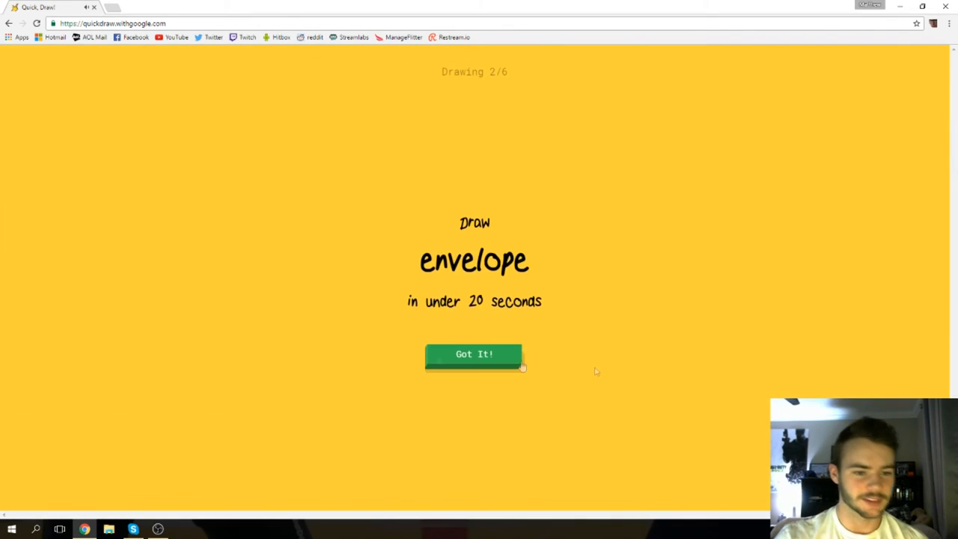
# Draw an envelope outline with its flap for the envelope round.
pyautogui.click(434, 355)
pyautogui.moveTo(366, 282)
pyautogui.mouseDown()
pyautogui.moveTo(632, 280)
pyautogui.moveTo(647, 386)
pyautogui.moveTo(419, 412)
pyautogui.moveTo(365, 278)
pyautogui.moveTo(503, 346)
pyautogui.moveTo(624, 290)
pyautogui.mouseUp()
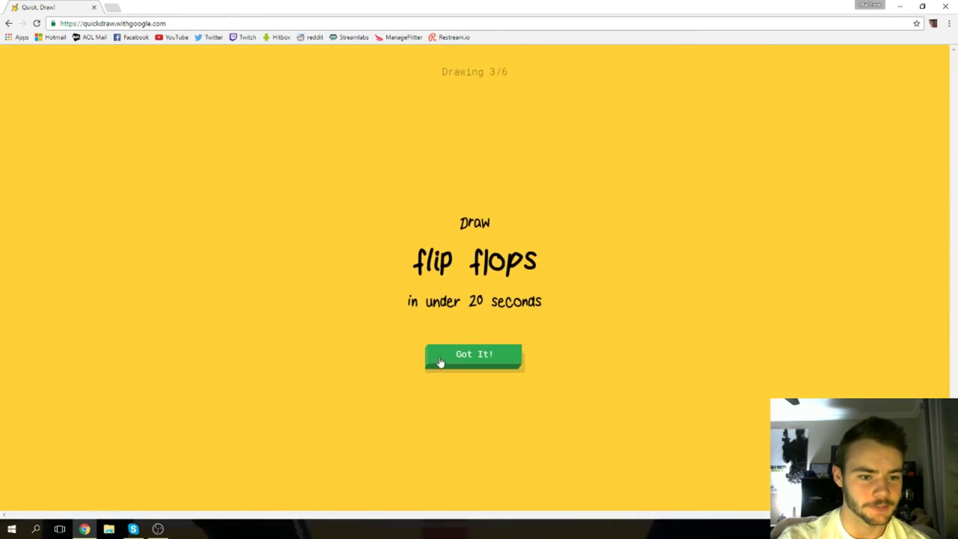
# Draw a flip flop sole with two straps until flip flops is recognised.
pyautogui.click(438, 364)
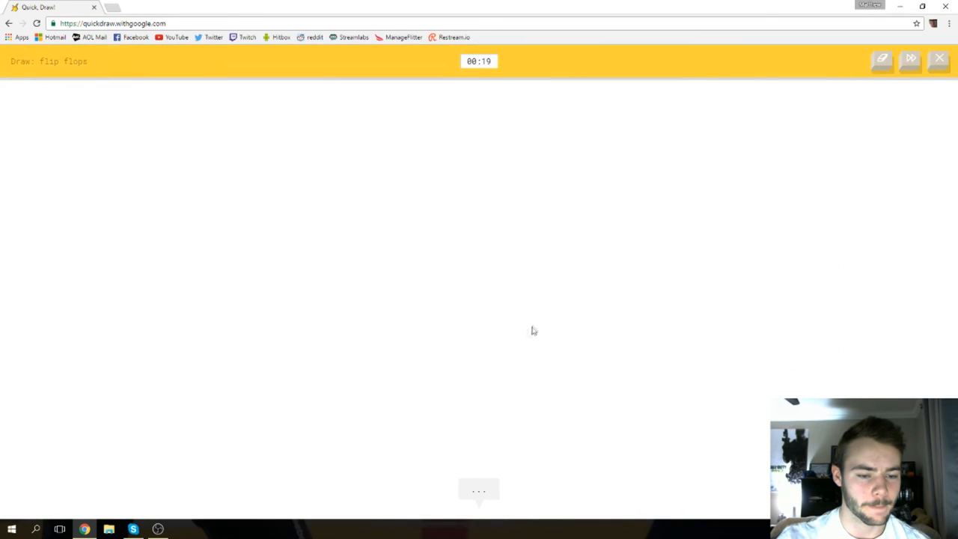
pyautogui.moveTo(576, 309)
pyautogui.mouseDown()
pyautogui.moveTo(365, 309)
pyautogui.moveTo(300, 329)
pyautogui.moveTo(453, 374)
pyautogui.moveTo(639, 351)
pyautogui.moveTo(568, 311)
pyautogui.moveTo(566, 267)
pyautogui.moveTo(554, 261)
pyautogui.moveTo(487, 266)
pyautogui.moveTo(401, 316)
pyautogui.mouseUp()
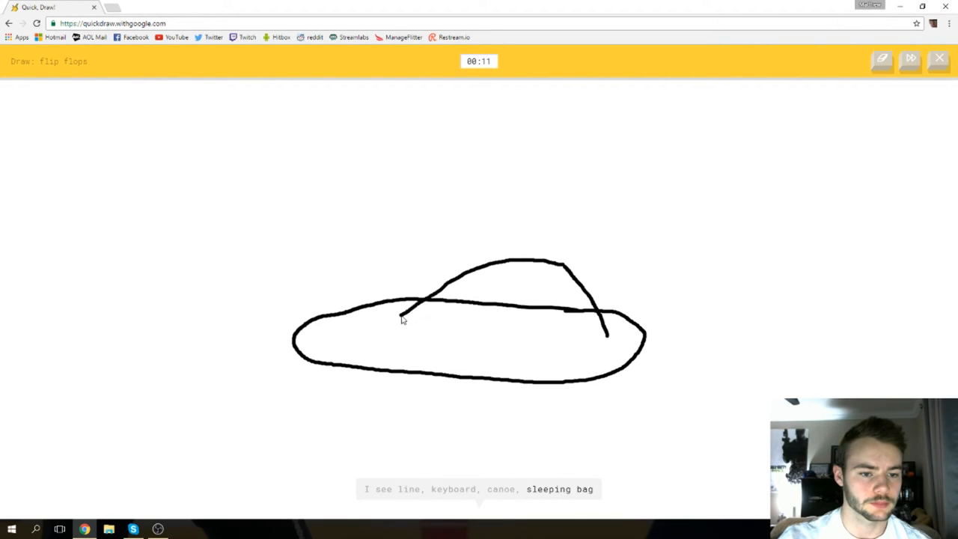
pyautogui.moveTo(569, 268)
pyautogui.mouseDown()
pyautogui.moveTo(572, 307)
pyautogui.moveTo(441, 353)
pyautogui.mouseUp()
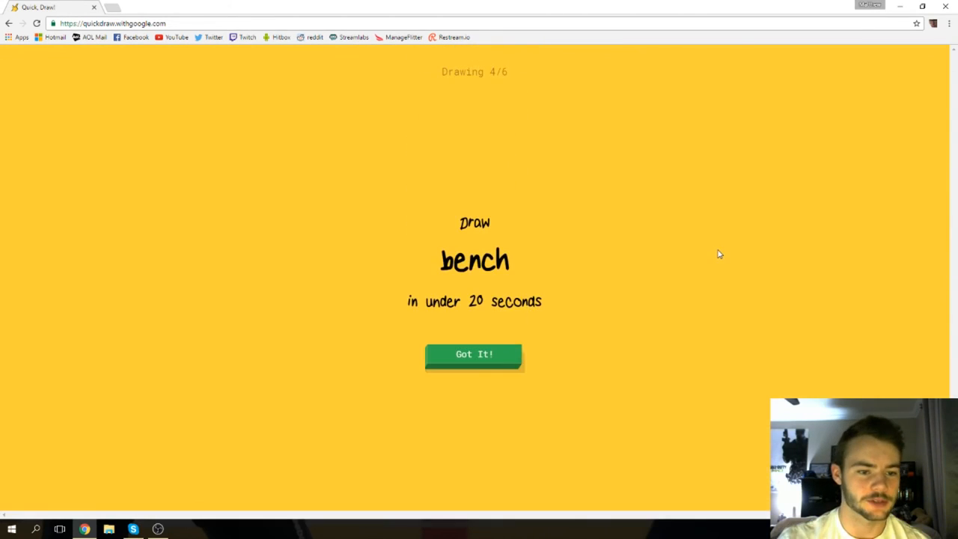
# Draw a bench with slanted seat edges and two legs until guessed, then begin the brain round.
pyautogui.click(494, 353)
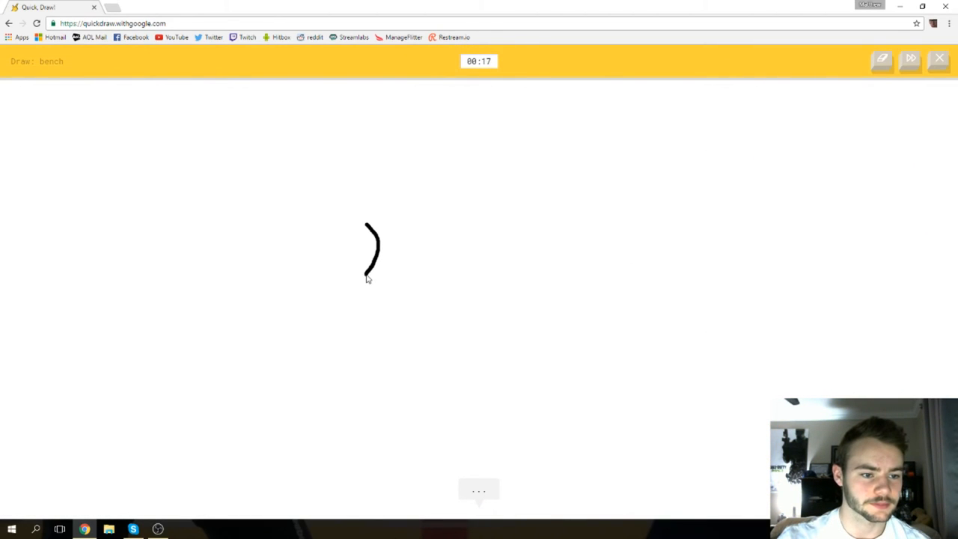
pyautogui.moveTo(367, 277); pyautogui.dragTo(399, 282)
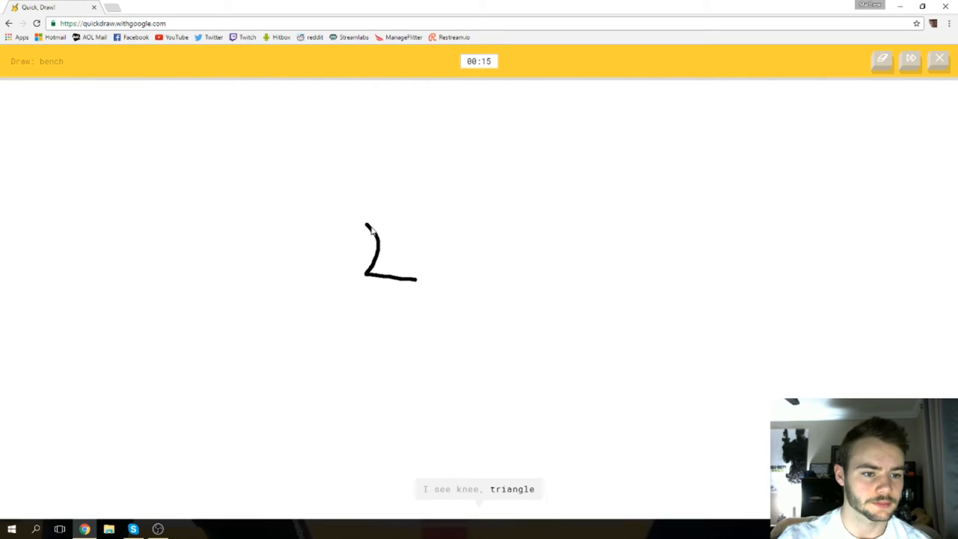
pyautogui.moveTo(367, 225)
pyautogui.mouseDown()
pyautogui.moveTo(532, 217)
pyautogui.moveTo(530, 262)
pyautogui.moveTo(372, 278)
pyautogui.mouseUp()
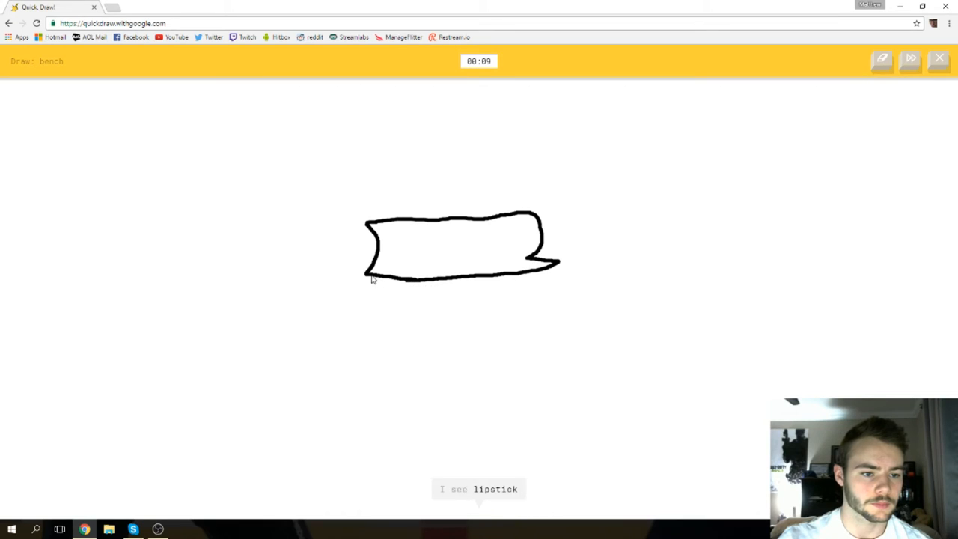
pyautogui.moveTo(411, 283); pyautogui.dragTo(408, 303)
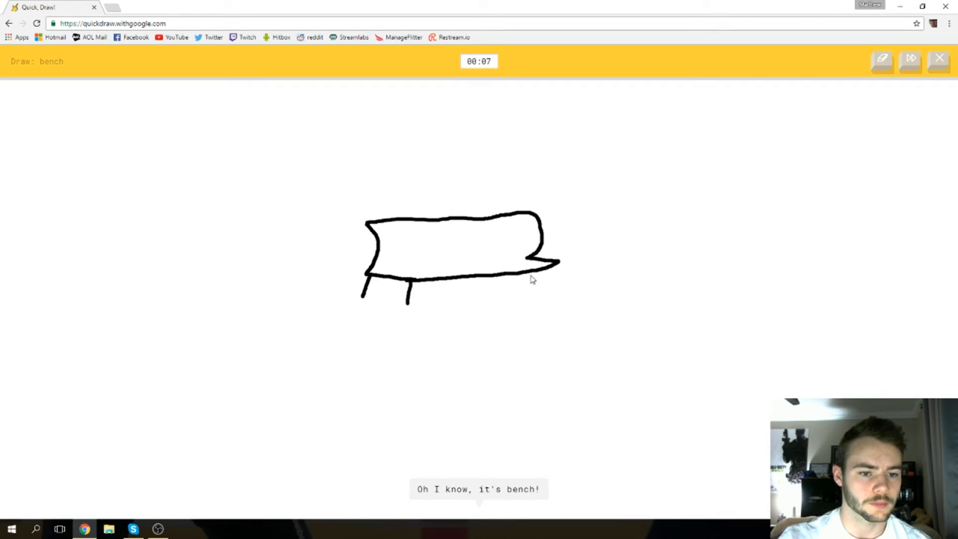
pyautogui.moveTo(560, 267); pyautogui.dragTo(561, 306)
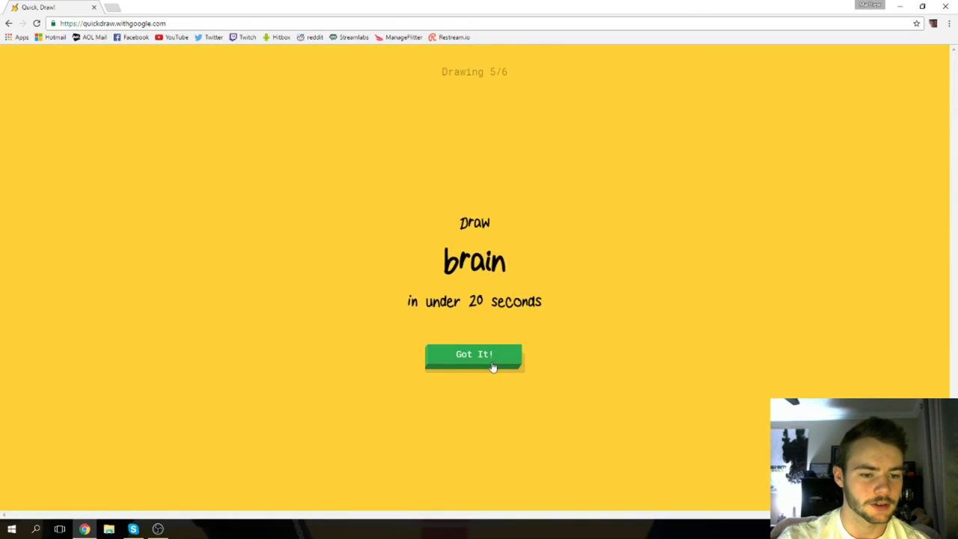
pyautogui.click(475, 341)
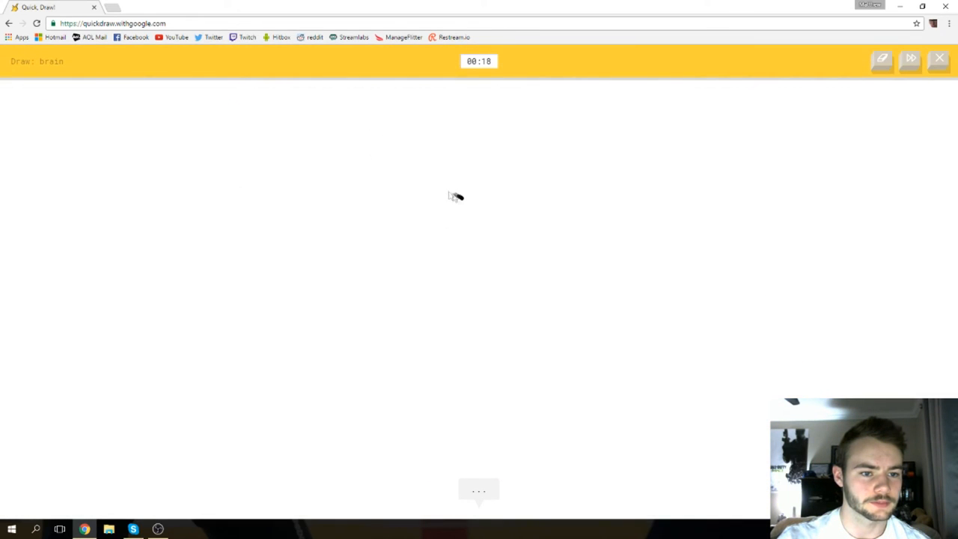
# Draw the bumpy brain outline: left curve, top and right side, closed along the bottom.
pyautogui.moveTo(458, 196); pyautogui.dragTo(357, 241)
pyautogui.moveTo(465, 201)
pyautogui.mouseDown()
pyautogui.moveTo(554, 187)
pyautogui.moveTo(570, 255)
pyautogui.moveTo(527, 296)
pyautogui.mouseUp()
pyautogui.moveTo(468, 298)
pyautogui.mouseDown()
pyautogui.moveTo(353, 284)
pyautogui.moveTo(359, 238)
pyautogui.mouseUp()
# Fill the brain with squiggly folds across its middle, right half, top and bottom until guessed.
pyautogui.moveTo(459, 214); pyautogui.dragTo(406, 244)
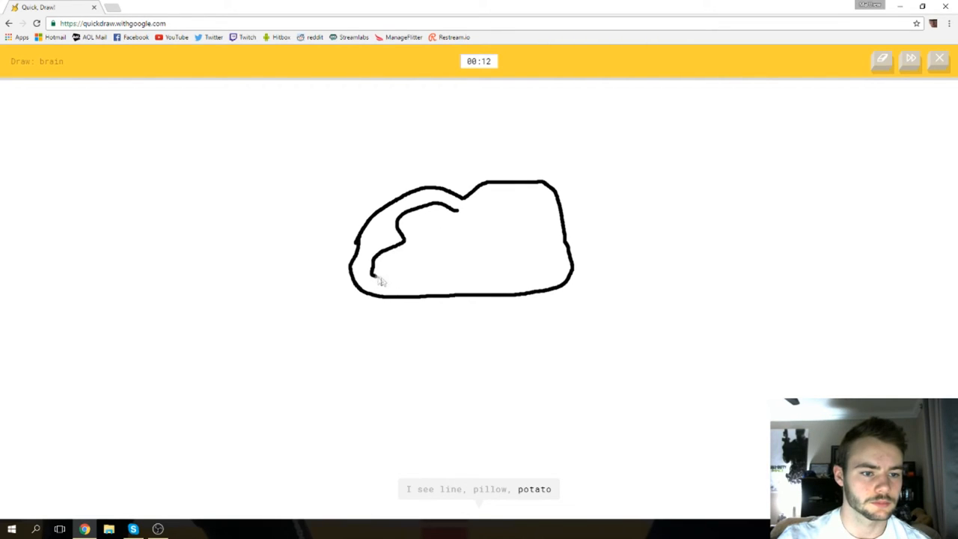
pyautogui.moveTo(373, 275); pyautogui.dragTo(404, 282)
pyautogui.moveTo(445, 234); pyautogui.dragTo(407, 275)
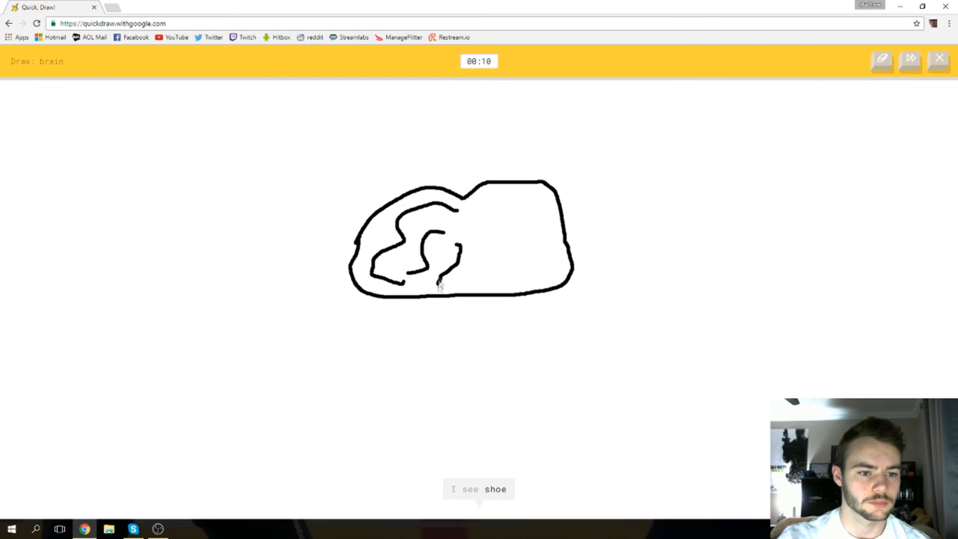
pyautogui.moveTo(497, 208); pyautogui.dragTo(526, 271)
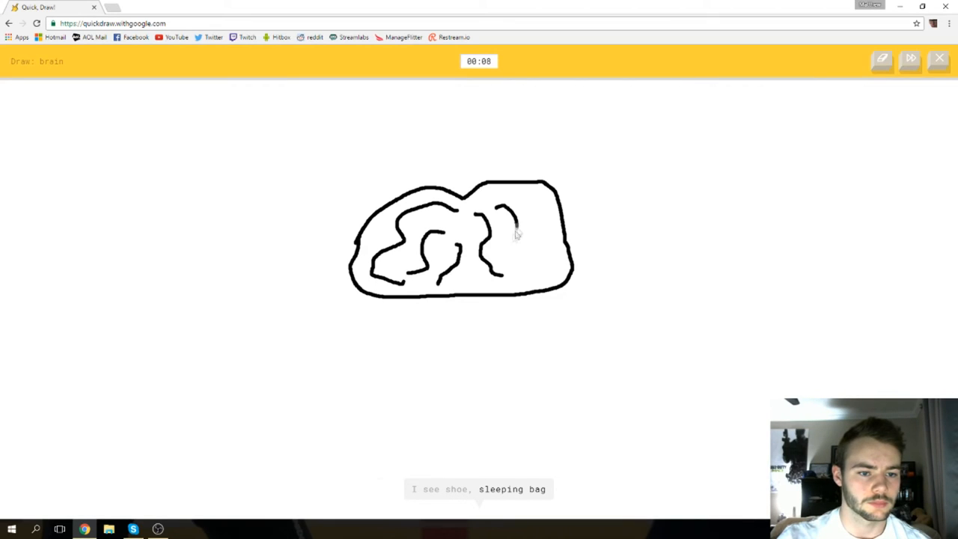
pyautogui.moveTo(528, 232); pyautogui.dragTo(557, 264)
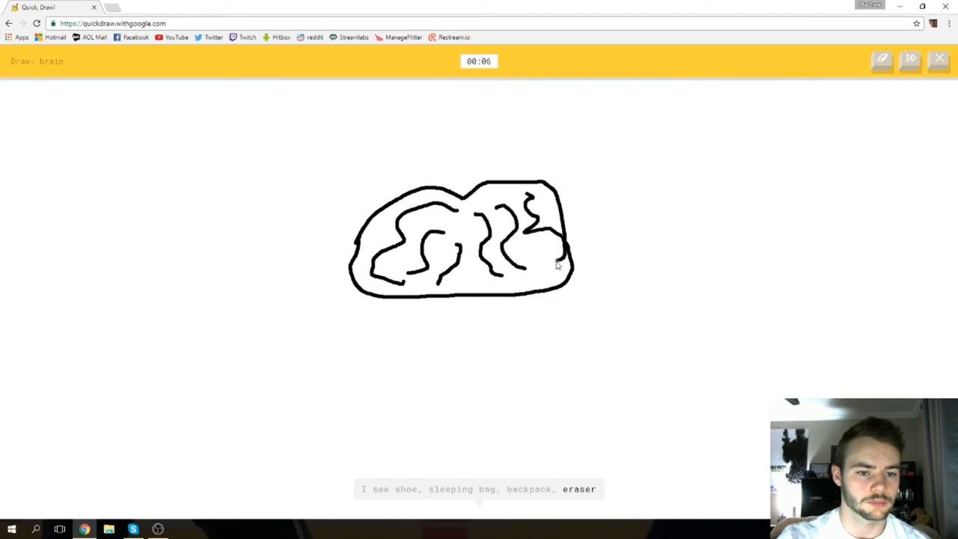
pyautogui.moveTo(478, 197); pyautogui.dragTo(513, 193)
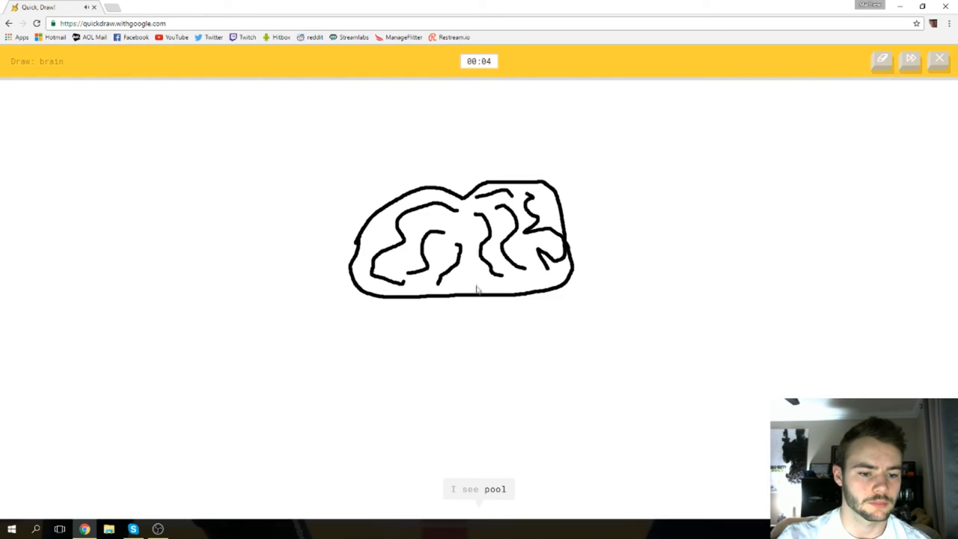
pyautogui.moveTo(483, 283); pyautogui.dragTo(527, 290)
pyautogui.moveTo(458, 224); pyautogui.dragTo(443, 249)
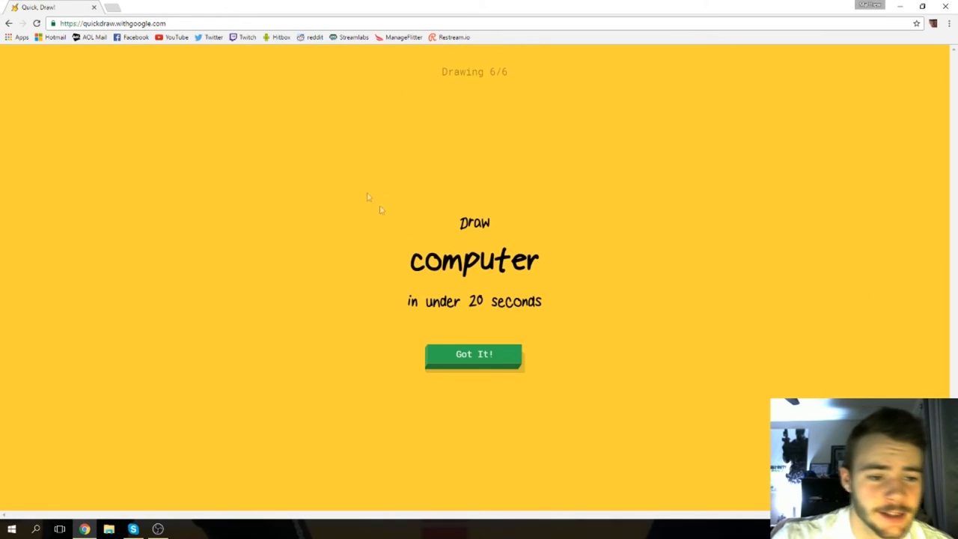
# Draw two square computer screens with a small box between them.
pyautogui.press('Return')
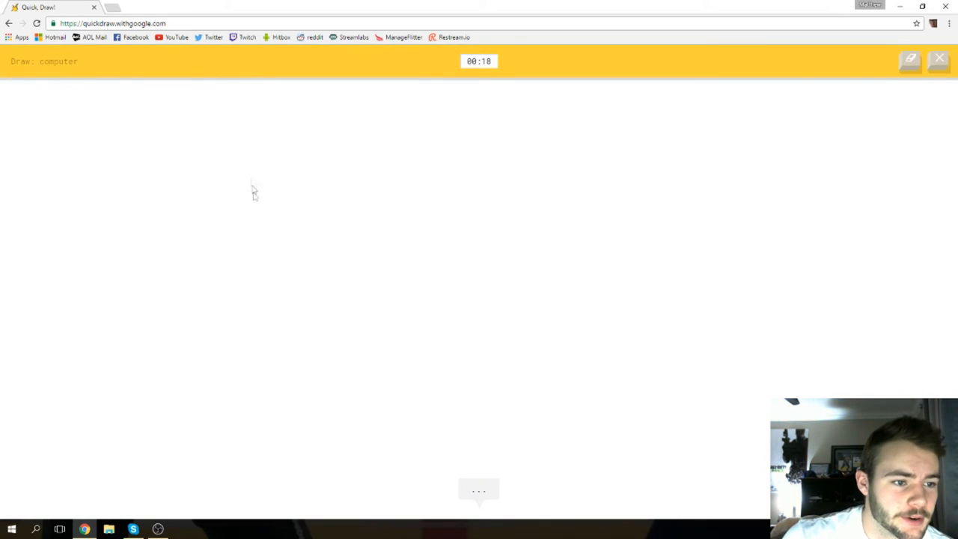
pyautogui.moveTo(253, 157)
pyautogui.mouseDown()
pyautogui.moveTo(243, 253)
pyautogui.moveTo(378, 240)
pyautogui.mouseUp()
pyautogui.moveTo(378, 239)
pyautogui.mouseDown()
pyautogui.moveTo(357, 145)
pyautogui.moveTo(238, 154)
pyautogui.mouseUp()
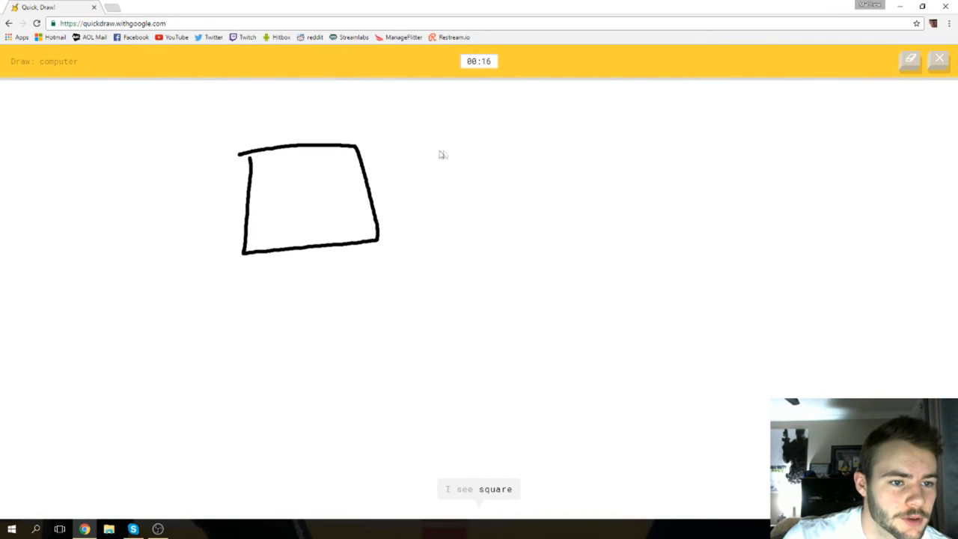
pyautogui.moveTo(459, 139)
pyautogui.mouseDown()
pyautogui.moveTo(446, 229)
pyautogui.moveTo(574, 230)
pyautogui.moveTo(591, 141)
pyautogui.mouseUp()
pyautogui.moveTo(591, 141); pyautogui.dragTo(490, 147)
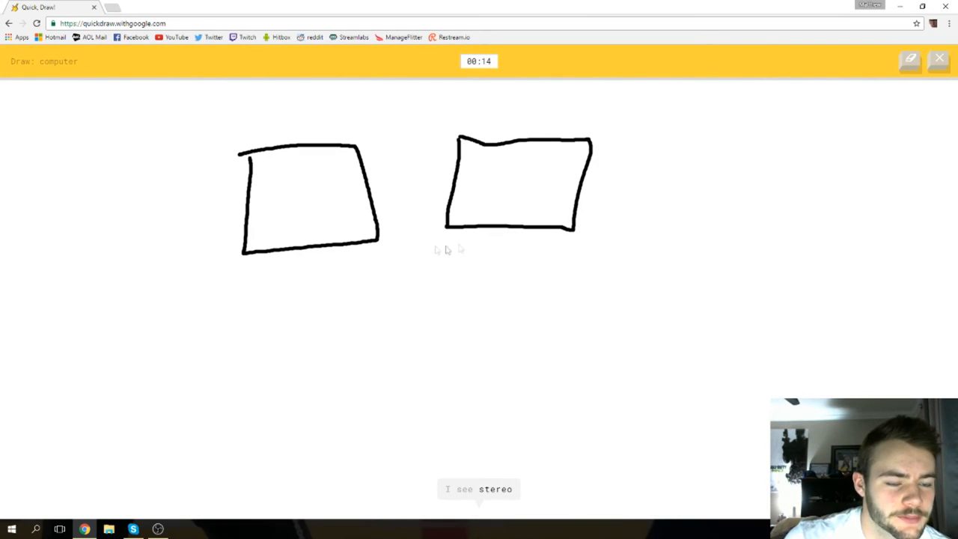
pyautogui.moveTo(402, 234)
pyautogui.mouseDown()
pyautogui.moveTo(431, 208)
pyautogui.moveTo(415, 221)
pyautogui.mouseUp()
# Add a keyboard with key dashes, a tall tower rectangle and a desk outline.
pyautogui.moveTo(247, 280)
pyautogui.mouseDown()
pyautogui.moveTo(366, 266)
pyautogui.moveTo(367, 322)
pyautogui.moveTo(246, 318)
pyautogui.moveTo(253, 279)
pyautogui.moveTo(255, 307)
pyautogui.moveTo(311, 281)
pyautogui.mouseUp()
pyautogui.moveTo(266, 307); pyautogui.dragTo(288, 301)
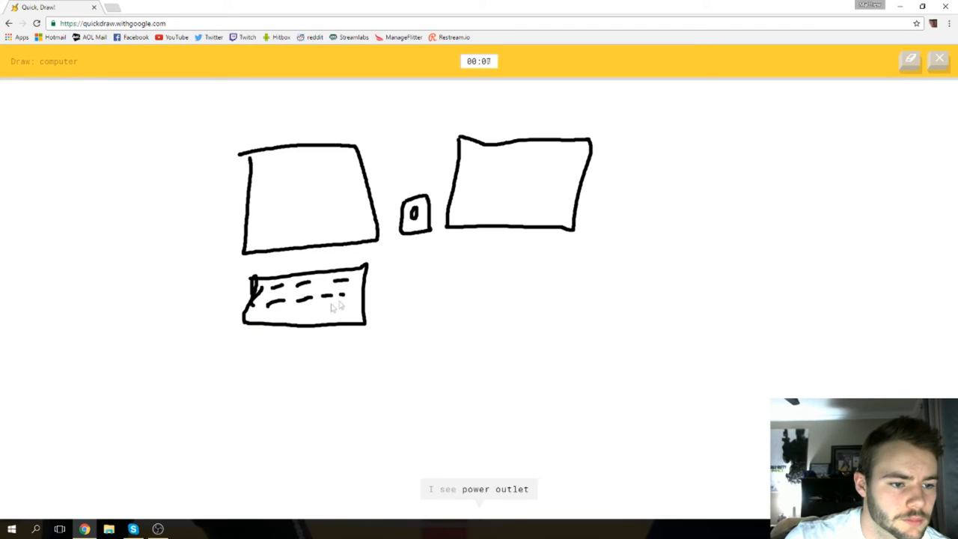
pyautogui.moveTo(473, 329)
pyautogui.mouseDown()
pyautogui.moveTo(465, 449)
pyautogui.moveTo(536, 441)
pyautogui.mouseUp()
pyautogui.moveTo(536, 442)
pyautogui.mouseDown()
pyautogui.moveTo(531, 321)
pyautogui.moveTo(474, 329)
pyautogui.mouseUp()
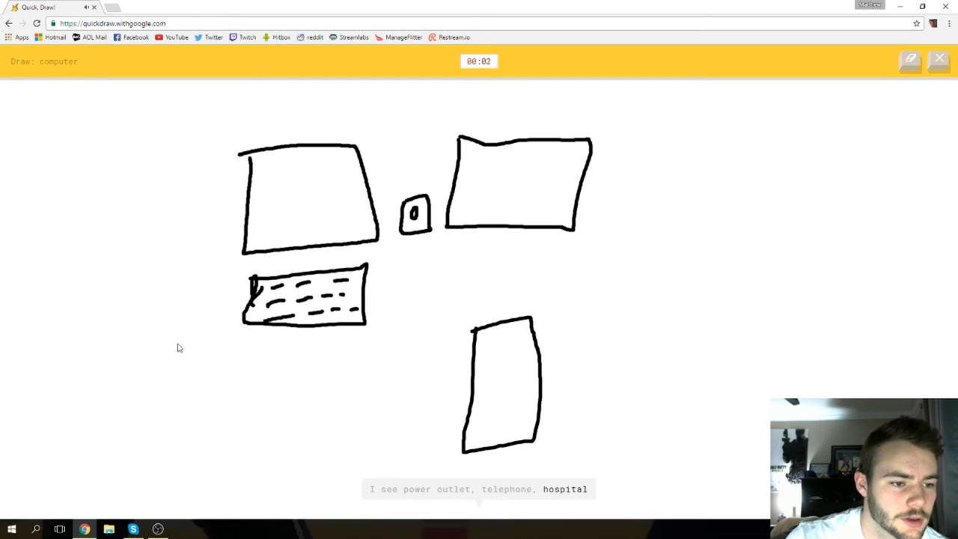
pyautogui.moveTo(178, 347)
pyautogui.mouseDown()
pyautogui.moveTo(583, 300)
pyautogui.moveTo(632, 187)
pyautogui.moveTo(642, 121)
pyautogui.moveTo(161, 208)
pyautogui.moveTo(170, 444)
pyautogui.mouseUp()
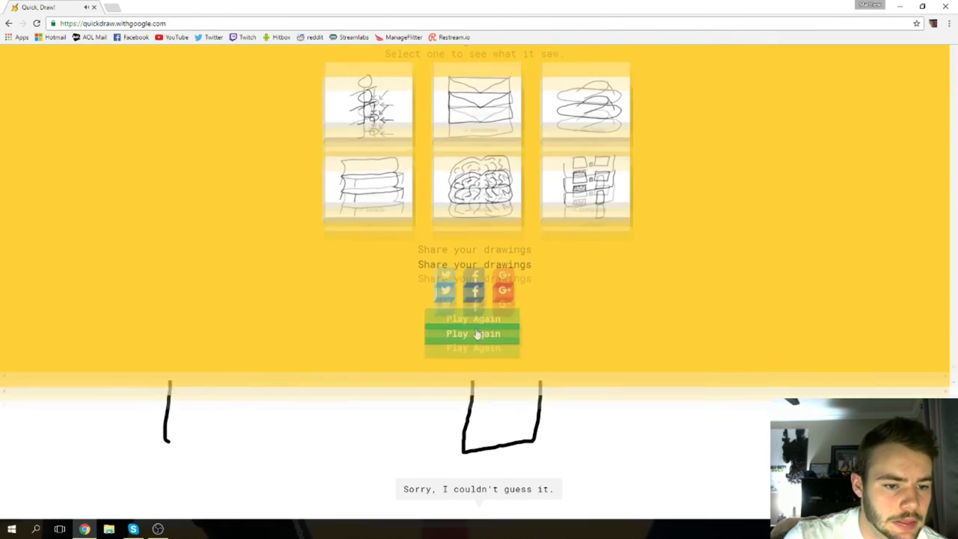
# View the brain doodle's details, then return to the results grid of all six doodles.
pyautogui.click(494, 169)
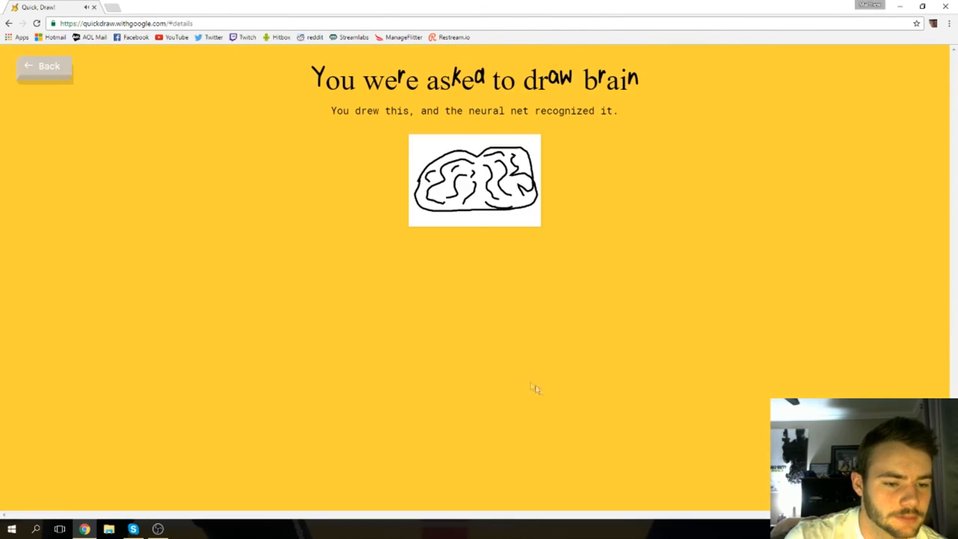
pyautogui.scroll(-1, 534, 335)
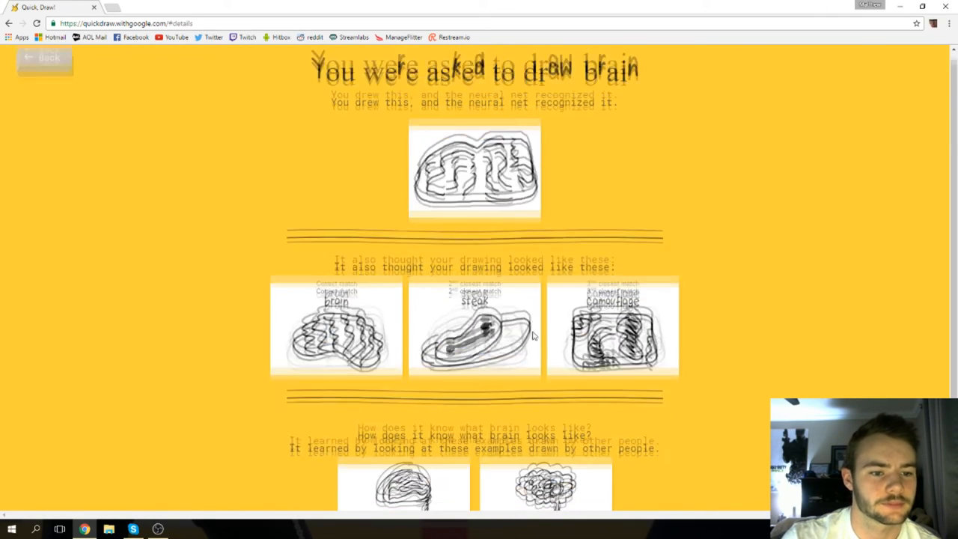
pyautogui.scroll(-2, 534, 336)
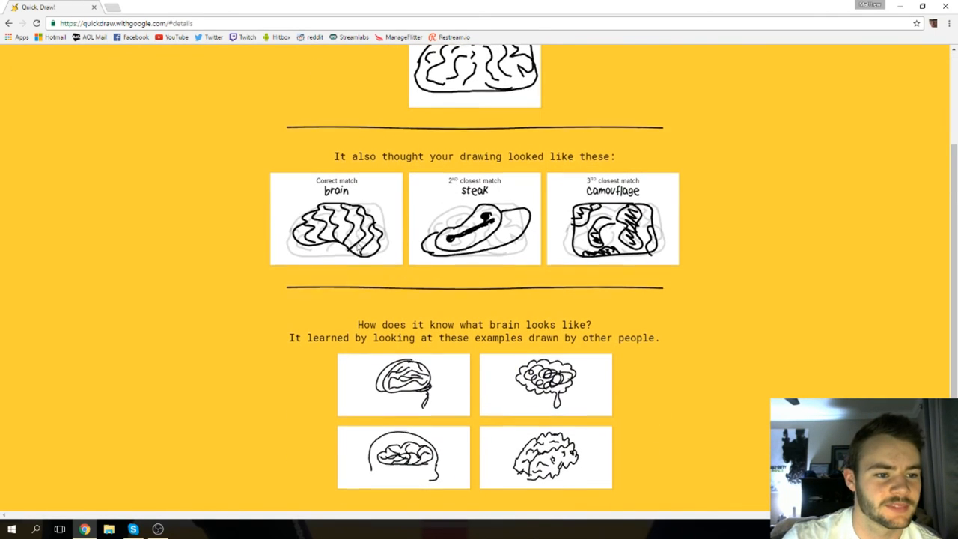
pyautogui.scroll(2, 360, 255)
pyautogui.scroll(2, 516, 348)
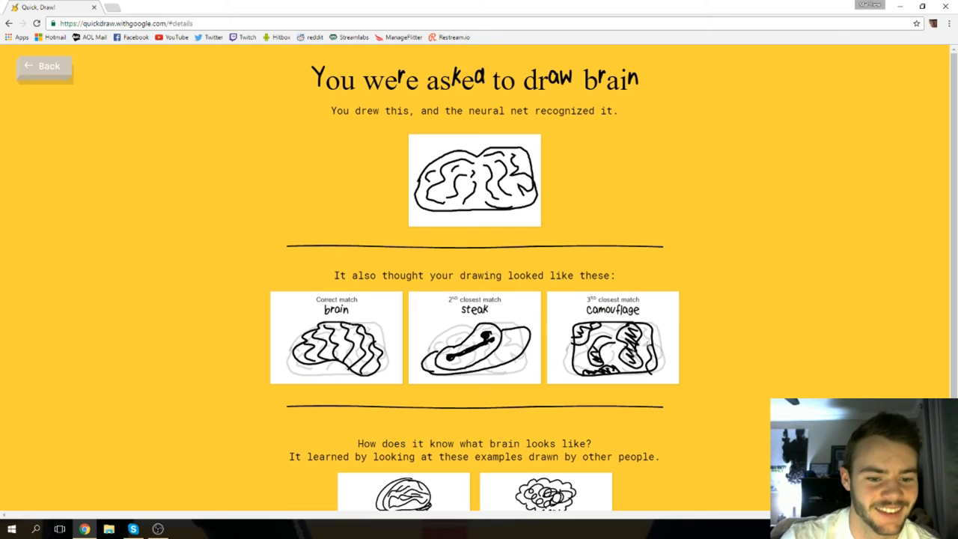
pyautogui.click(49, 66)
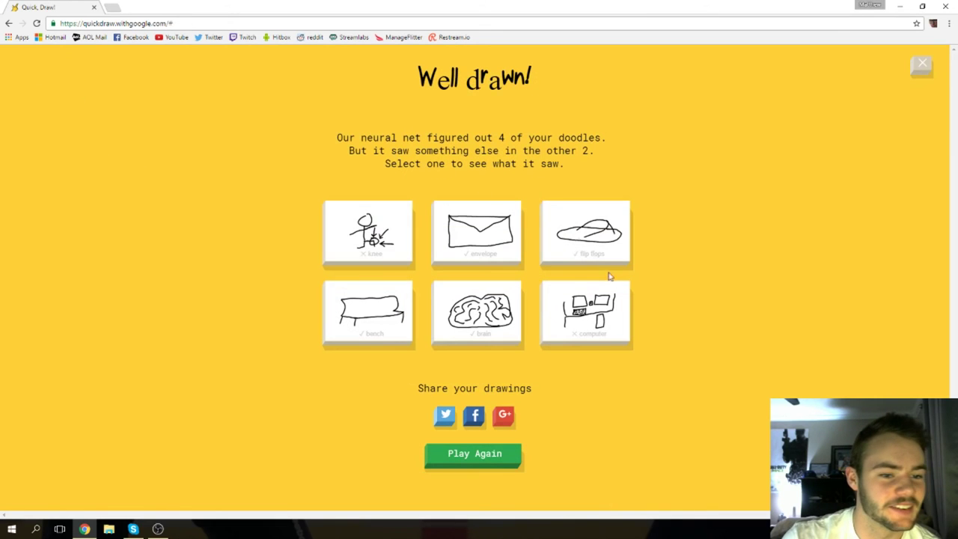
# Start a new game and draw a pizza with a slice cut out and scattered toppings.
pyautogui.click(473, 454)
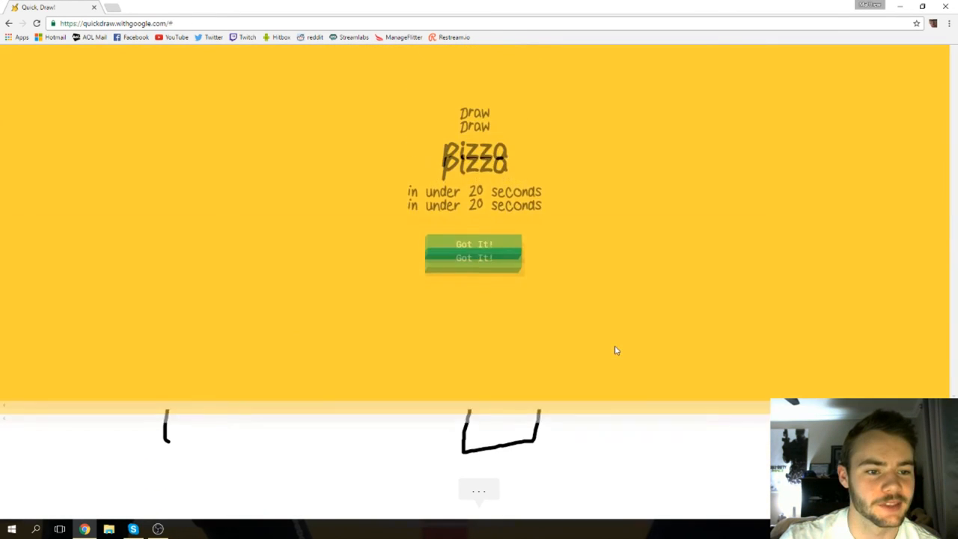
pyautogui.click(473, 350)
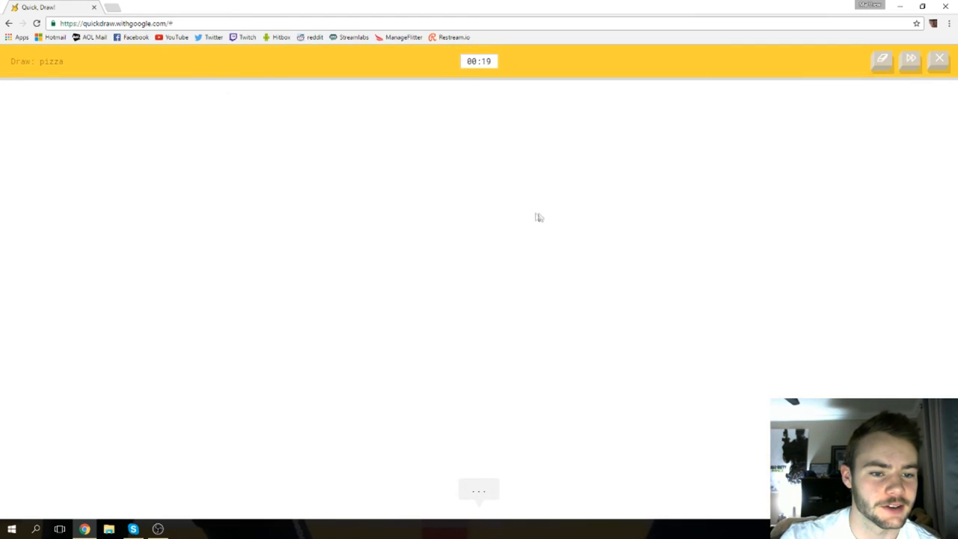
pyautogui.moveTo(557, 230)
pyautogui.mouseDown()
pyautogui.moveTo(578, 254)
pyautogui.moveTo(478, 269)
pyautogui.moveTo(566, 229)
pyautogui.mouseUp()
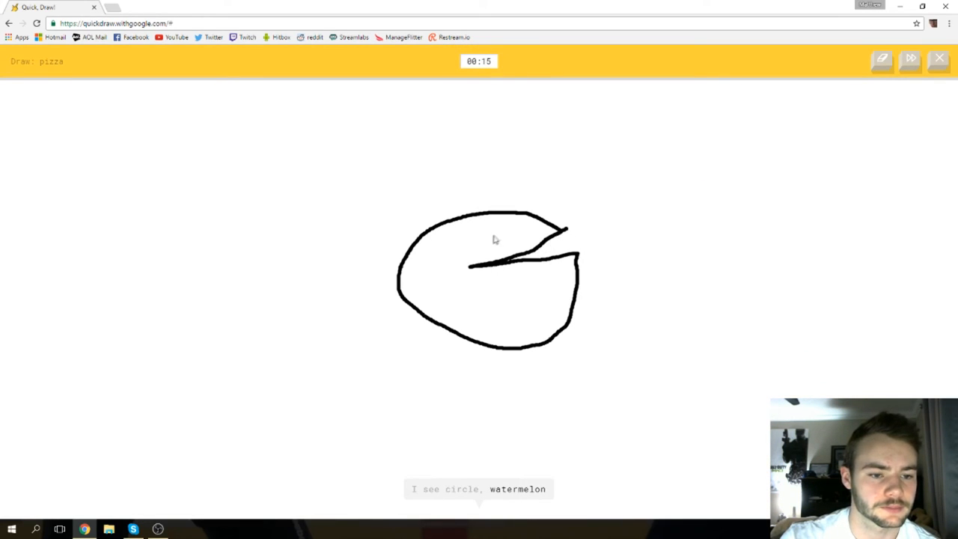
pyautogui.moveTo(474, 242); pyautogui.dragTo(468, 249)
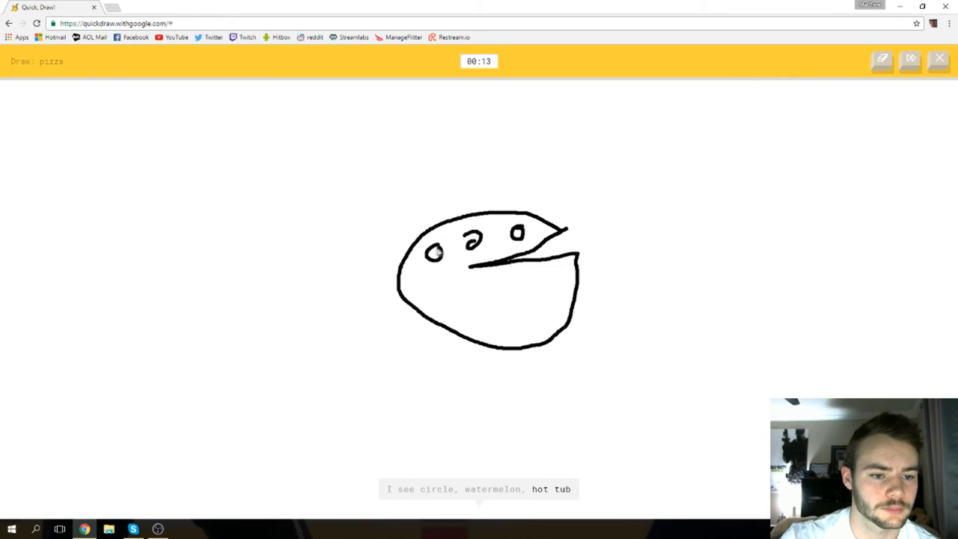
pyautogui.moveTo(426, 303)
pyautogui.mouseDown()
pyautogui.moveTo(434, 291)
pyautogui.moveTo(470, 298)
pyautogui.mouseUp()
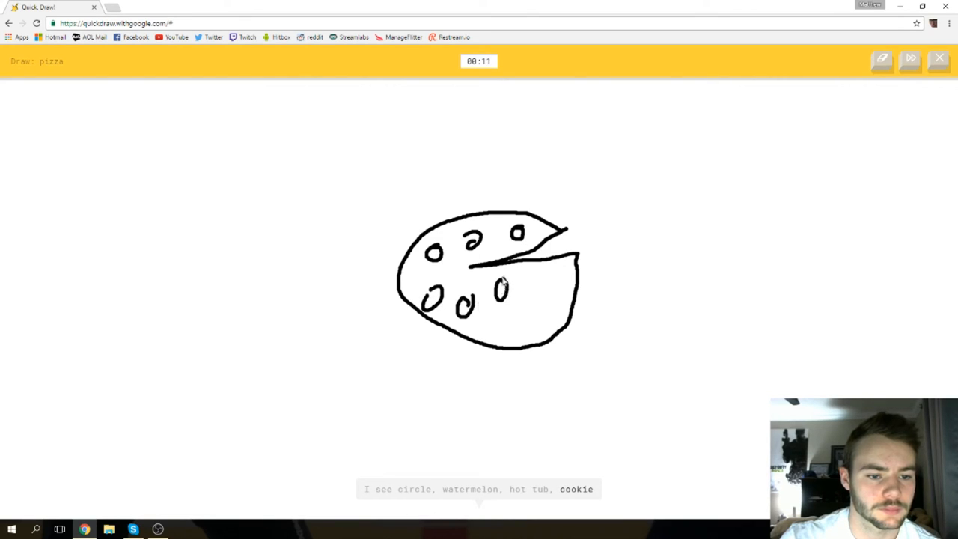
pyautogui.moveTo(516, 318); pyautogui.dragTo(519, 326)
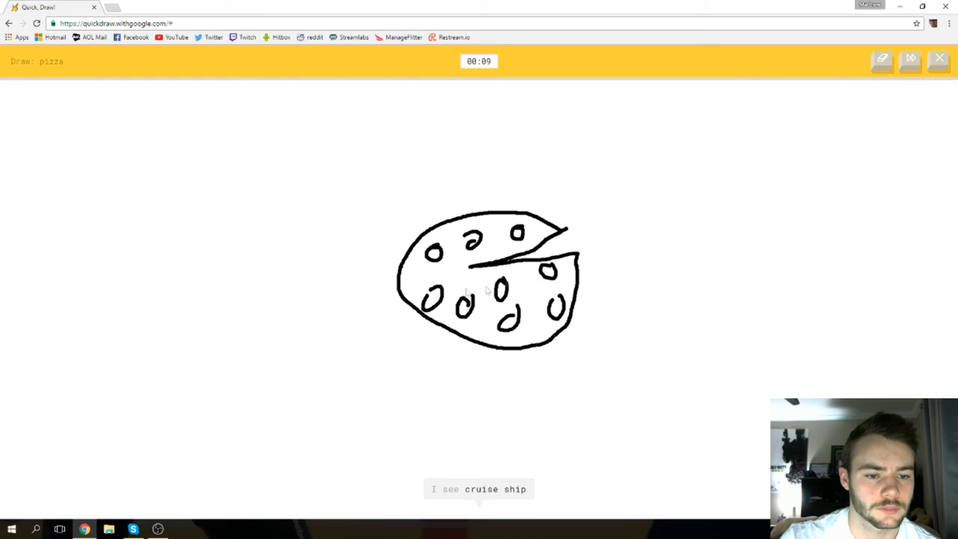
# Draw a box around the pizza until it is recognised.
pyautogui.moveTo(371, 187)
pyautogui.mouseDown()
pyautogui.moveTo(348, 330)
pyautogui.moveTo(576, 370)
pyautogui.moveTo(614, 314)
pyautogui.mouseUp()
pyautogui.moveTo(597, 181); pyautogui.dragTo(371, 185)
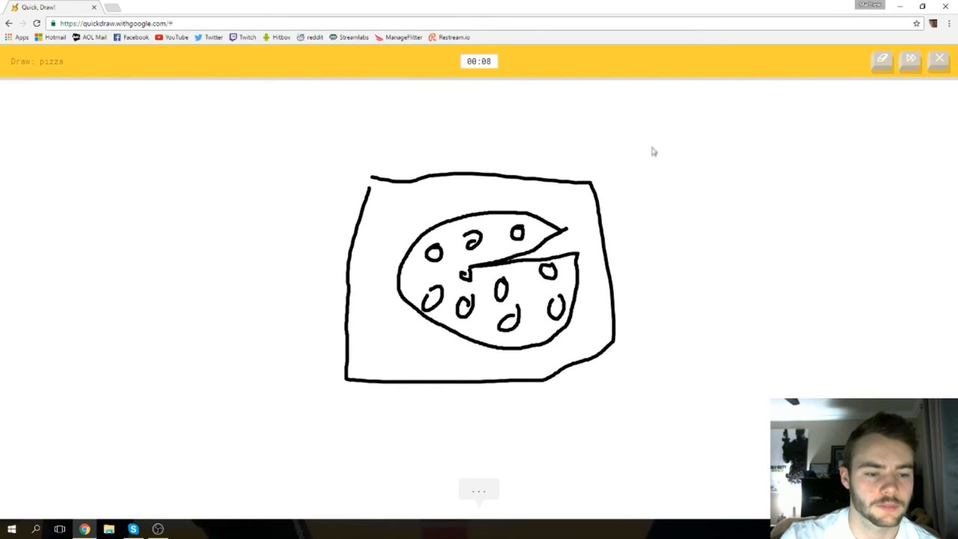
# Start the compass round and draw the round compass outline.
pyautogui.click(474, 354)
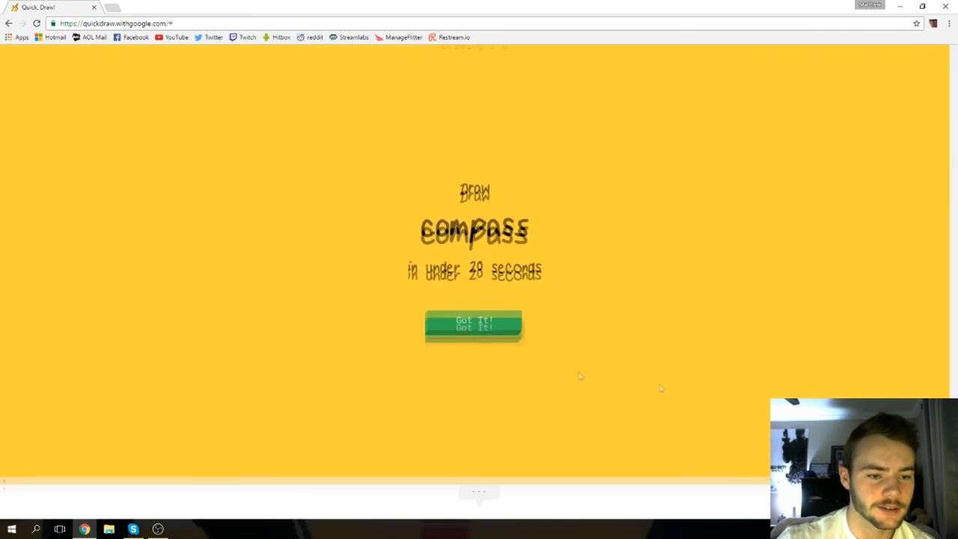
pyautogui.moveTo(479, 208)
pyautogui.mouseDown()
pyautogui.moveTo(416, 233)
pyautogui.moveTo(479, 389)
pyautogui.moveTo(492, 196)
pyautogui.moveTo(475, 254)
pyautogui.moveTo(520, 283)
pyautogui.moveTo(501, 225)
pyautogui.mouseUp()
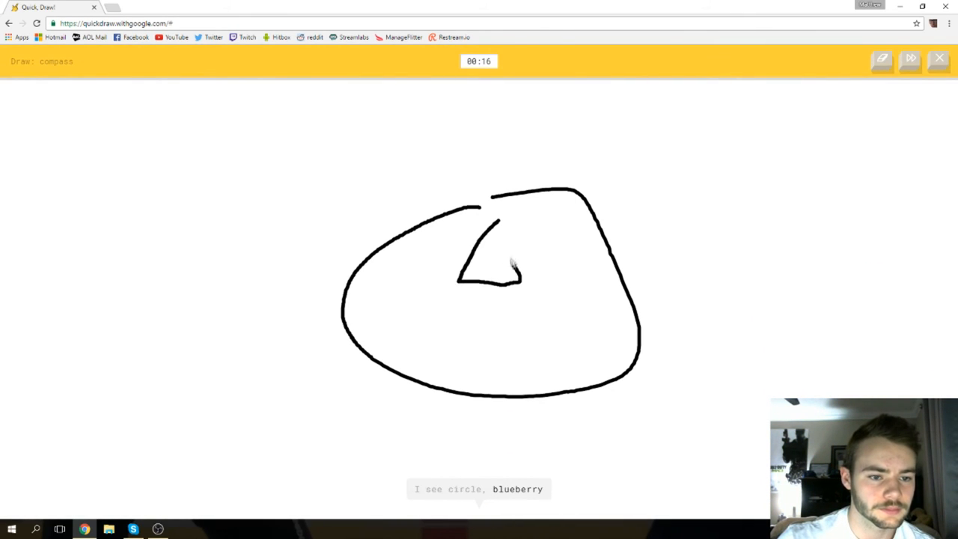
pyautogui.rightClick(505, 229)
pyautogui.press('Escape')
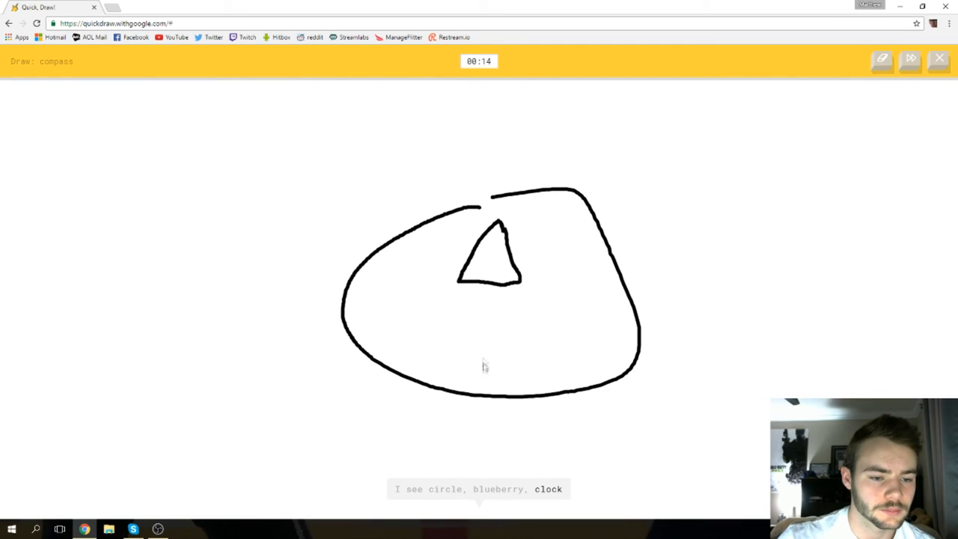
# Add the S and W markings until the compass is guessed, then continue to birthday cake.
pyautogui.moveTo(479, 377); pyautogui.dragTo(470, 380)
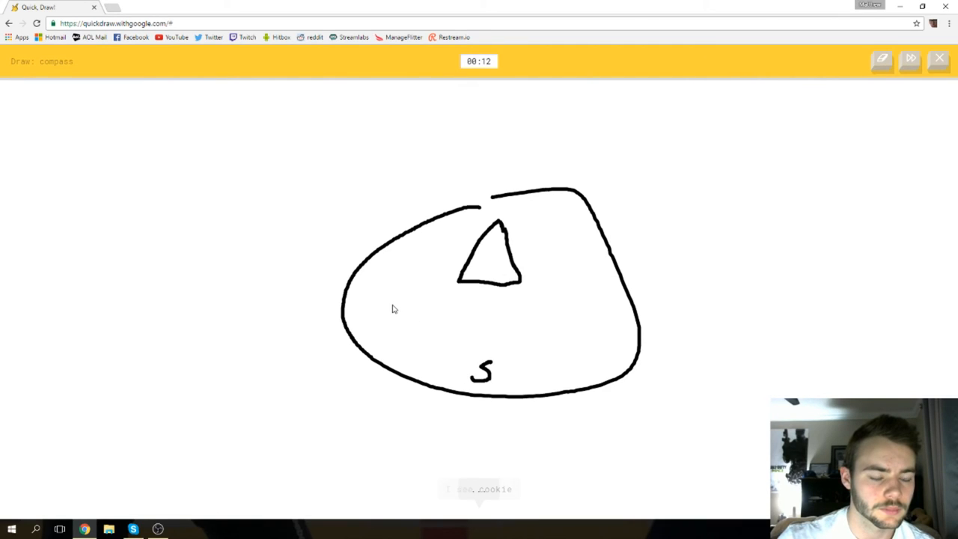
pyautogui.moveTo(380, 297)
pyautogui.mouseDown()
pyautogui.moveTo(413, 325)
pyautogui.moveTo(437, 295)
pyautogui.mouseUp()
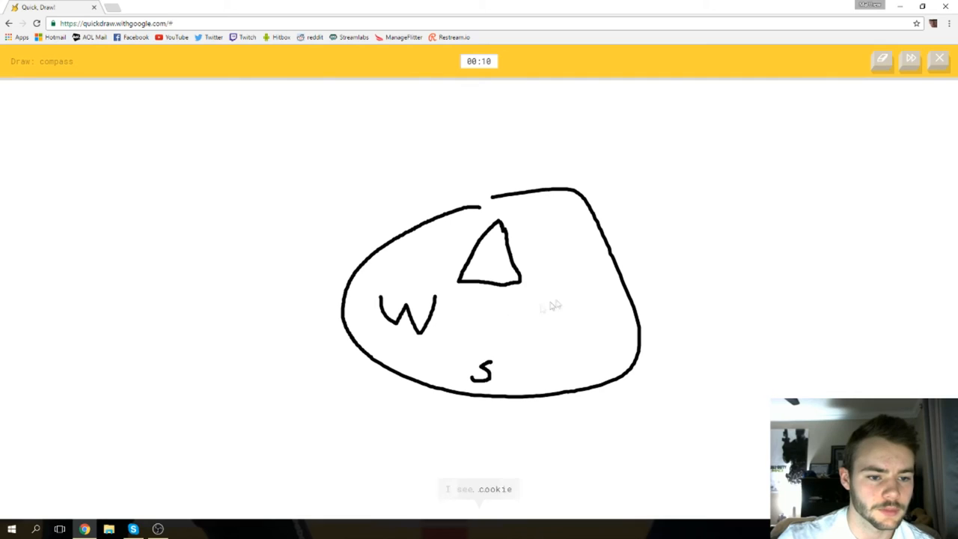
pyautogui.moveTo(592, 288)
pyautogui.mouseDown()
pyautogui.moveTo(585, 330)
pyautogui.moveTo(611, 314)
pyautogui.moveTo(636, 333)
pyautogui.mouseUp()
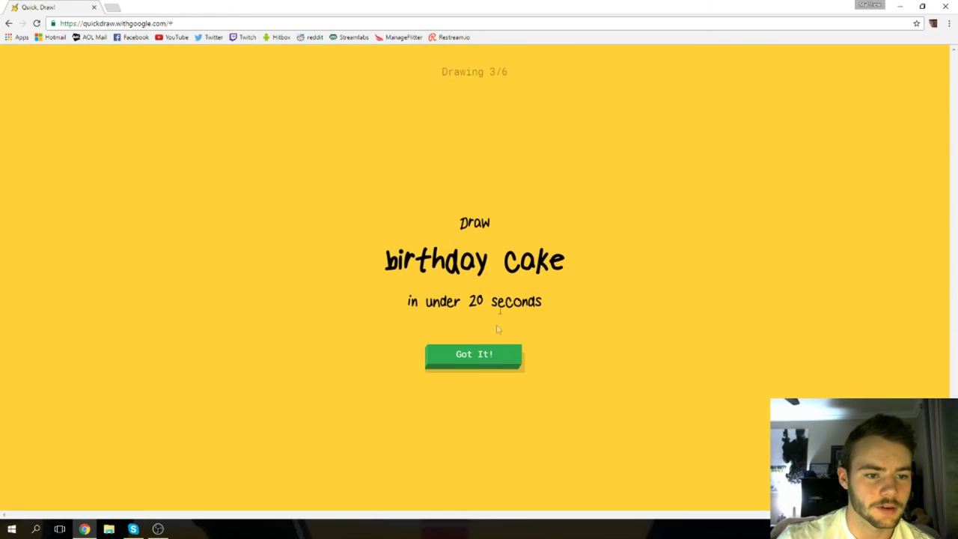
pyautogui.click(474, 354)
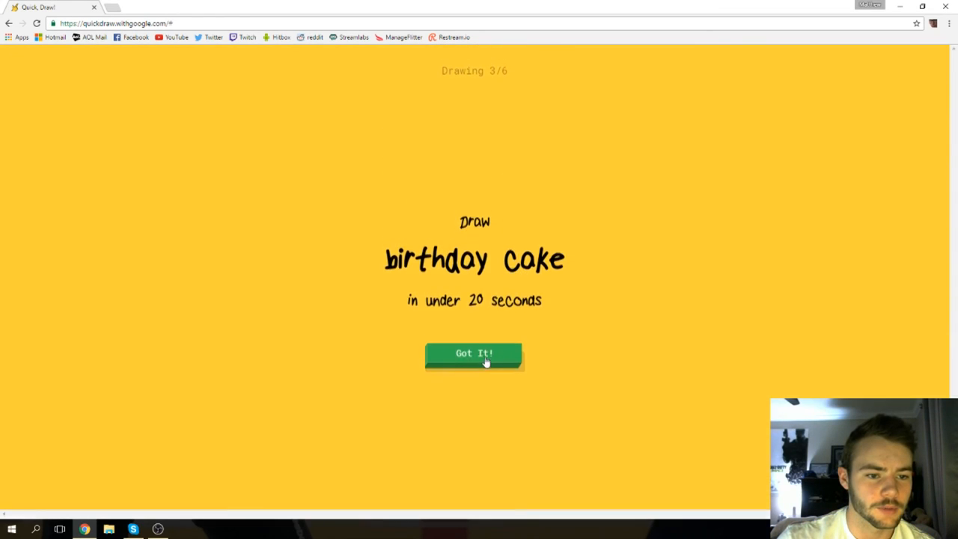
# Draw the cake's left side and a row of candles along the top.
pyautogui.moveTo(382, 262); pyautogui.dragTo(357, 332)
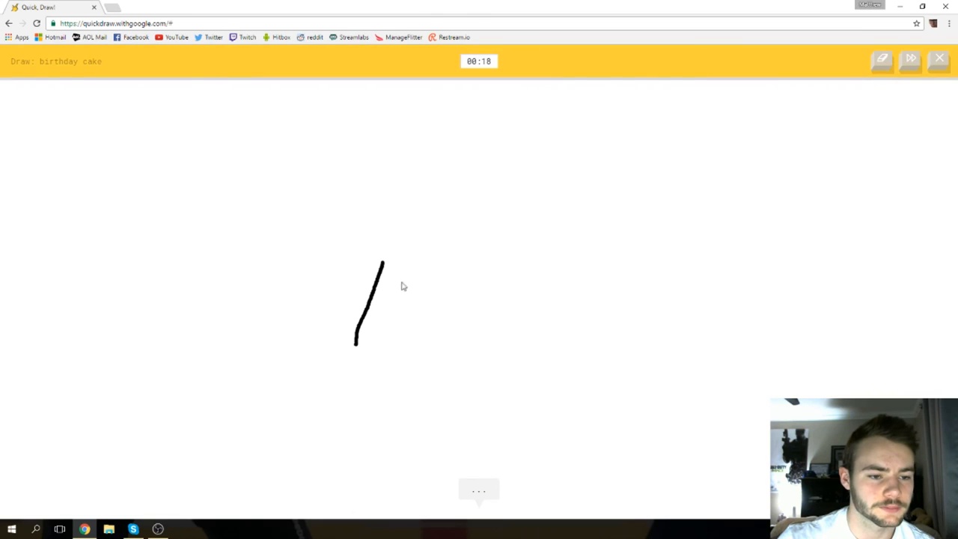
pyautogui.moveTo(422, 221)
pyautogui.mouseDown()
pyautogui.moveTo(410, 285)
pyautogui.moveTo(437, 279)
pyautogui.mouseUp()
pyautogui.moveTo(479, 221); pyautogui.dragTo(468, 284)
pyautogui.moveTo(513, 219); pyautogui.dragTo(515, 292)
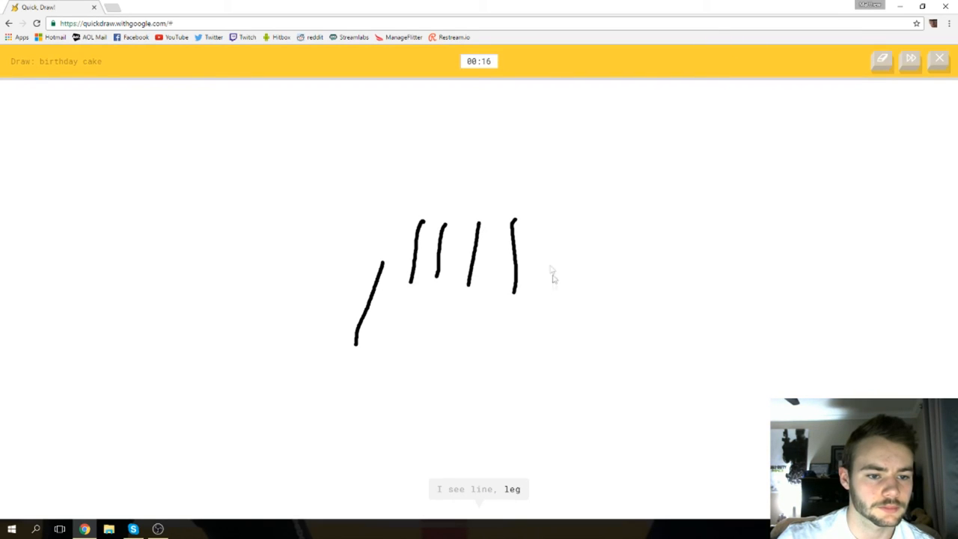
pyautogui.moveTo(560, 229); pyautogui.dragTo(554, 284)
# Add the oval top, the right side and bottom, and a candle flame until birthday cake is guessed.
pyautogui.moveTo(383, 263); pyautogui.dragTo(391, 277)
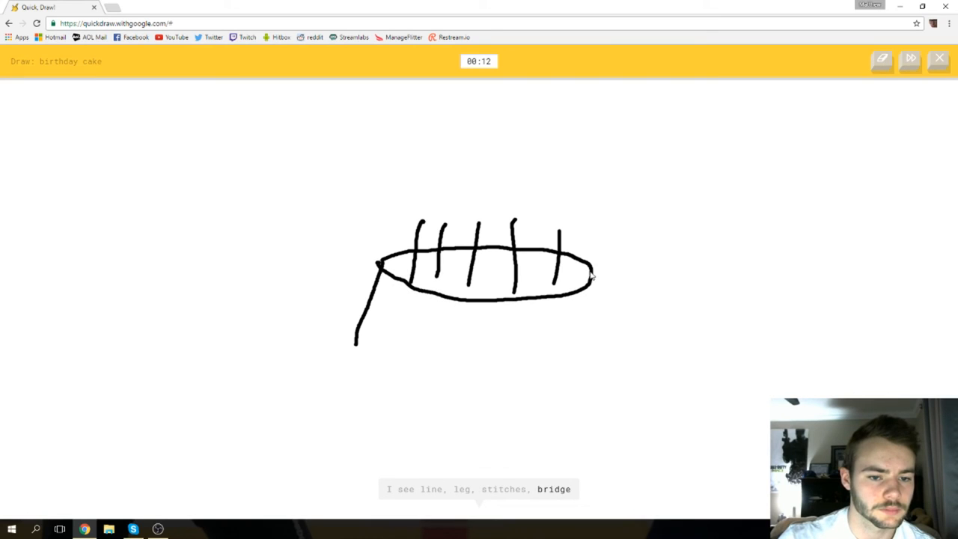
pyautogui.moveTo(591, 277)
pyautogui.mouseDown()
pyautogui.moveTo(603, 344)
pyautogui.moveTo(566, 364)
pyautogui.moveTo(449, 371)
pyautogui.moveTo(374, 360)
pyautogui.moveTo(352, 343)
pyautogui.mouseUp()
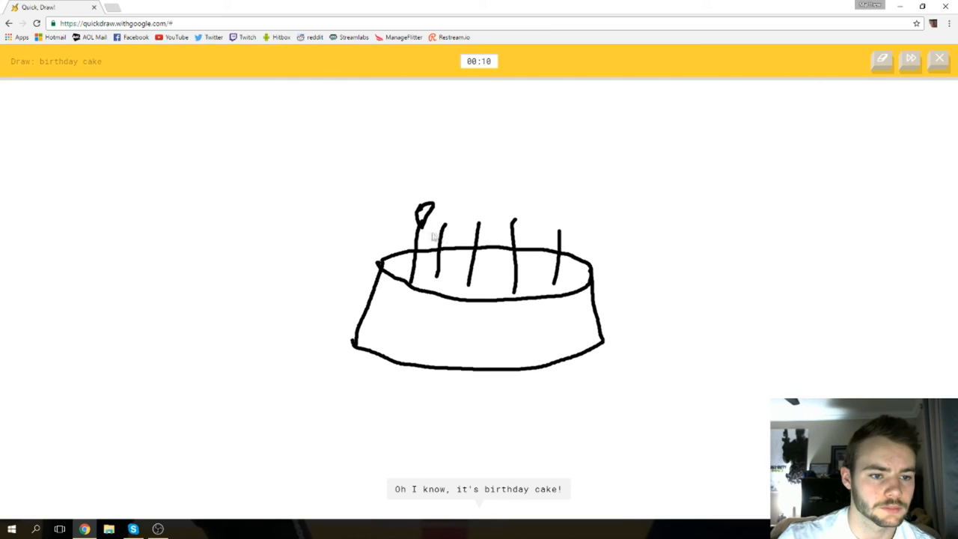
pyautogui.moveTo(449, 225)
pyautogui.mouseDown()
pyautogui.moveTo(453, 196)
pyautogui.moveTo(447, 239)
pyautogui.mouseUp()
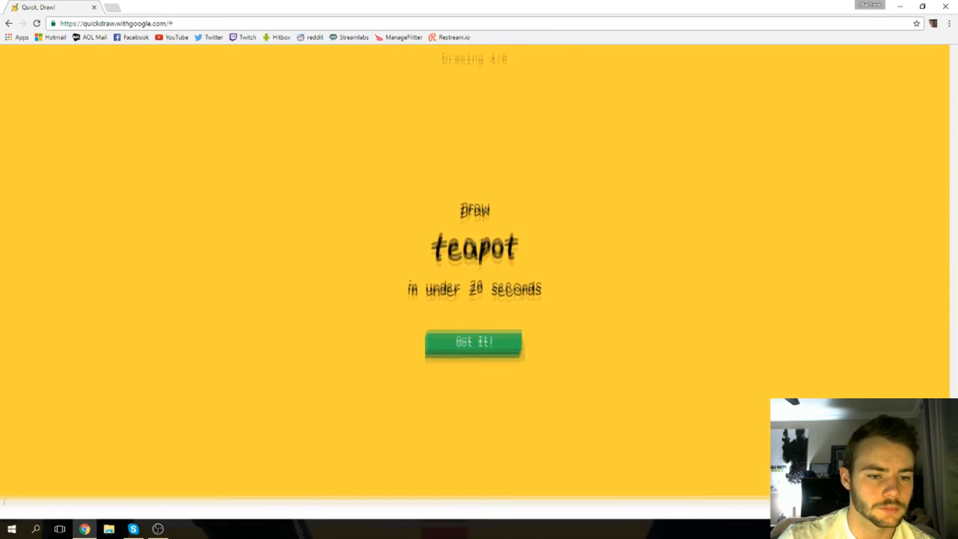
pyautogui.click(449, 344)
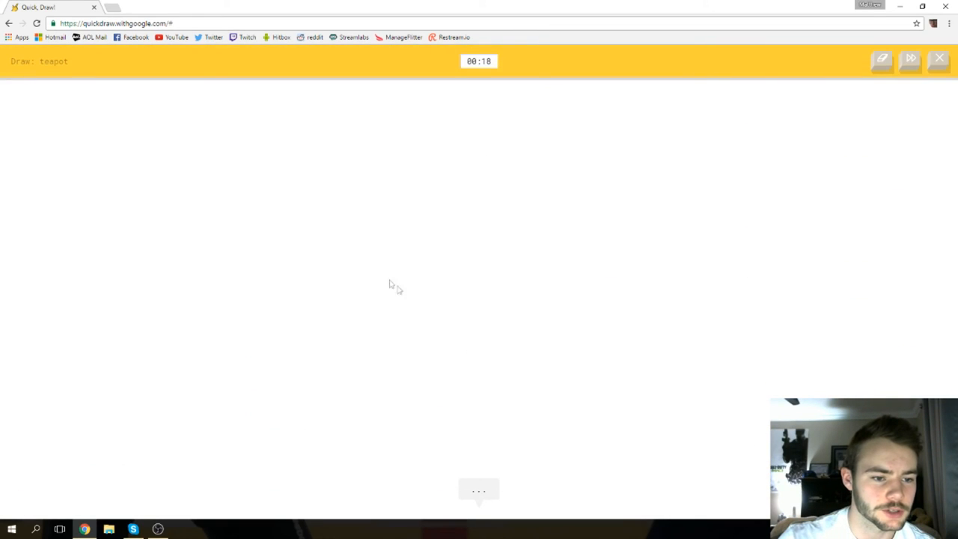
# Sketch the teapot handle, body, spout and 'Tea' strokes until the timer runs out.
pyautogui.moveTo(419, 265)
pyautogui.mouseDown()
pyautogui.moveTo(337, 314)
pyautogui.moveTo(419, 340)
pyautogui.mouseUp()
pyautogui.moveTo(457, 236)
pyautogui.mouseDown()
pyautogui.moveTo(370, 384)
pyautogui.moveTo(522, 382)
pyautogui.moveTo(560, 344)
pyautogui.moveTo(553, 241)
pyautogui.moveTo(458, 238)
pyautogui.mouseUp()
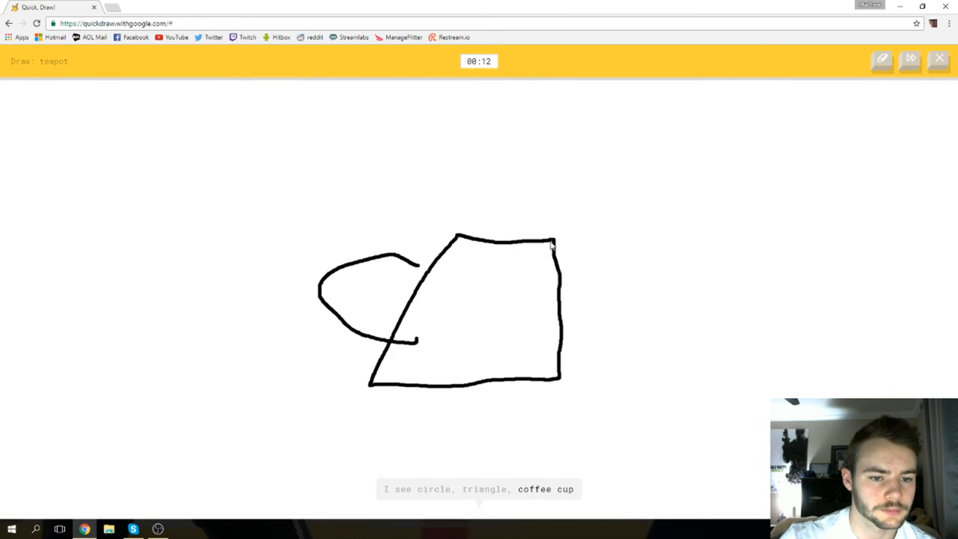
pyautogui.moveTo(555, 240)
pyautogui.mouseDown()
pyautogui.moveTo(575, 240)
pyautogui.moveTo(524, 216)
pyautogui.moveTo(464, 221)
pyautogui.moveTo(458, 240)
pyautogui.mouseUp()
pyautogui.moveTo(410, 259); pyautogui.dragTo(517, 301)
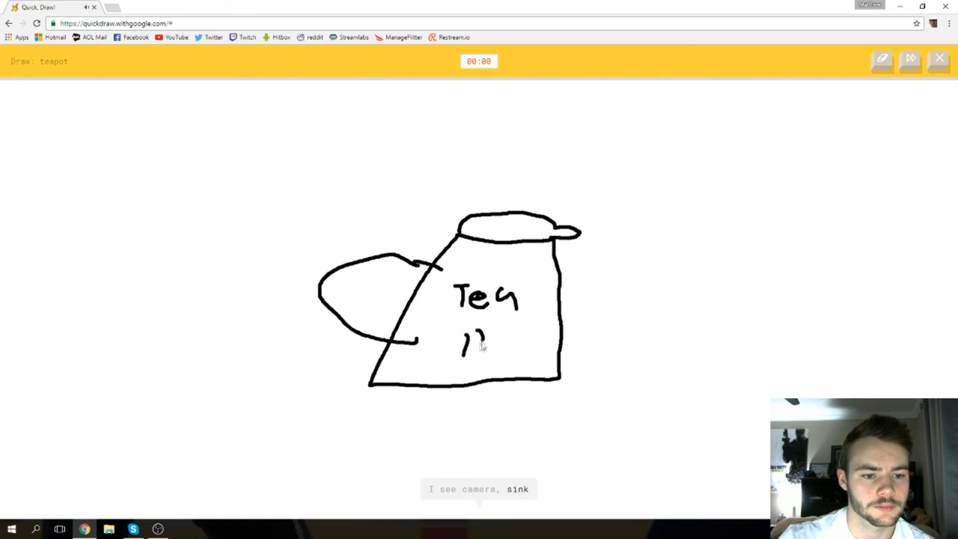
pyautogui.moveTo(483, 346); pyautogui.dragTo(500, 349)
# Skip headphones, then draw a saw with handle loop and toothed blade until recognised.
pyautogui.click(473, 145)
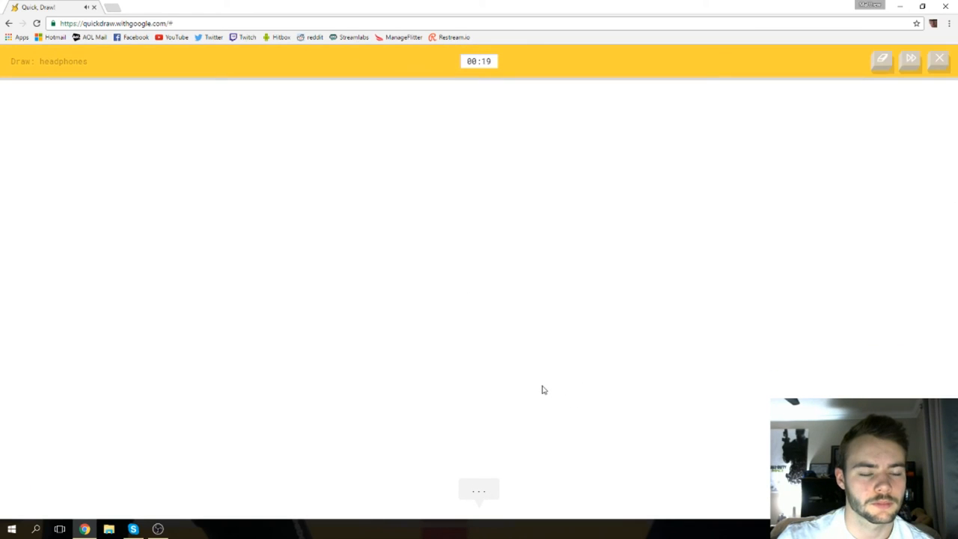
pyautogui.click(911, 59)
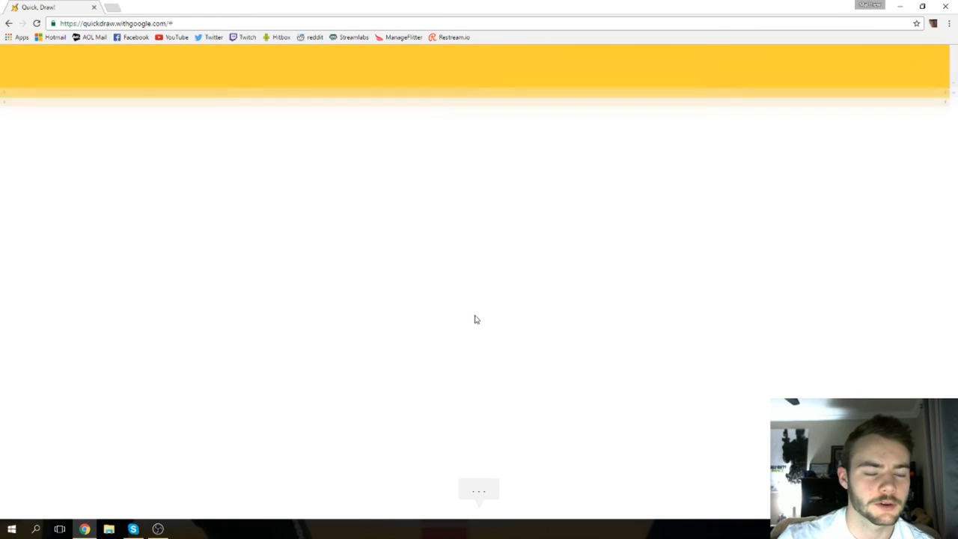
pyautogui.click(478, 352)
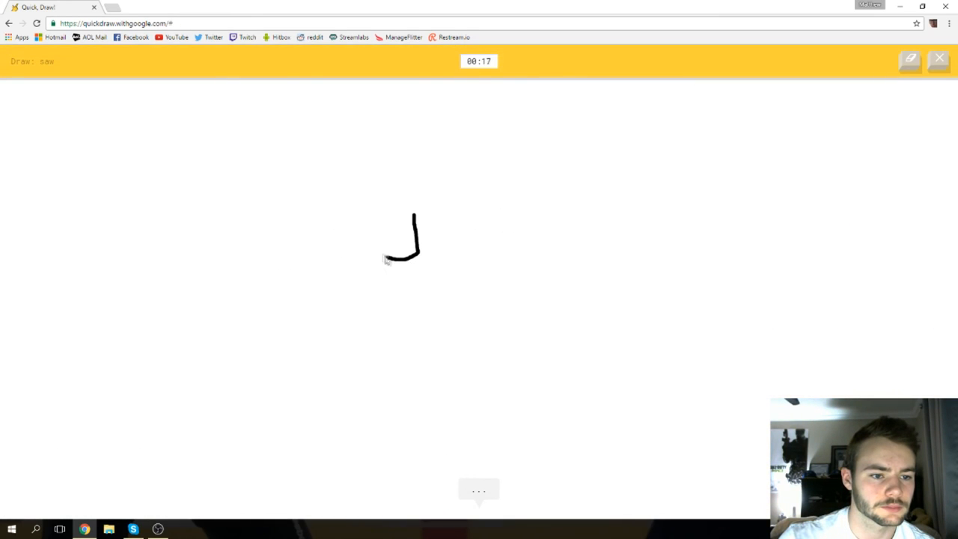
pyautogui.moveTo(386, 259)
pyautogui.mouseDown()
pyautogui.moveTo(418, 215)
pyautogui.moveTo(441, 266)
pyautogui.moveTo(340, 247)
pyautogui.moveTo(434, 199)
pyautogui.moveTo(642, 146)
pyautogui.moveTo(672, 180)
pyautogui.mouseUp()
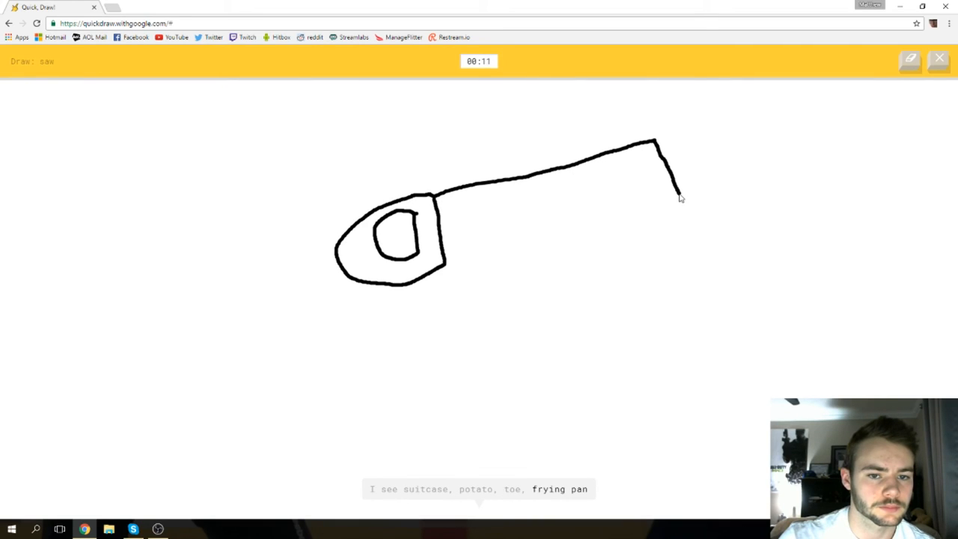
pyautogui.moveTo(632, 212)
pyautogui.mouseDown()
pyautogui.moveTo(550, 224)
pyautogui.moveTo(508, 243)
pyautogui.moveTo(476, 241)
pyautogui.moveTo(447, 262)
pyautogui.mouseUp()
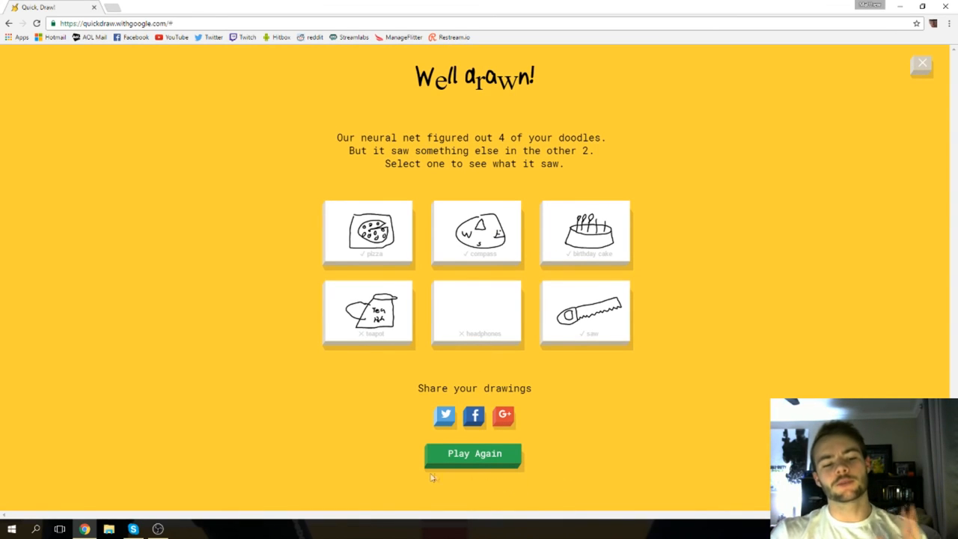
# Start a new game and sketch an oval face with spiky hair and a mouth for the leaf round.
pyautogui.click(464, 457)
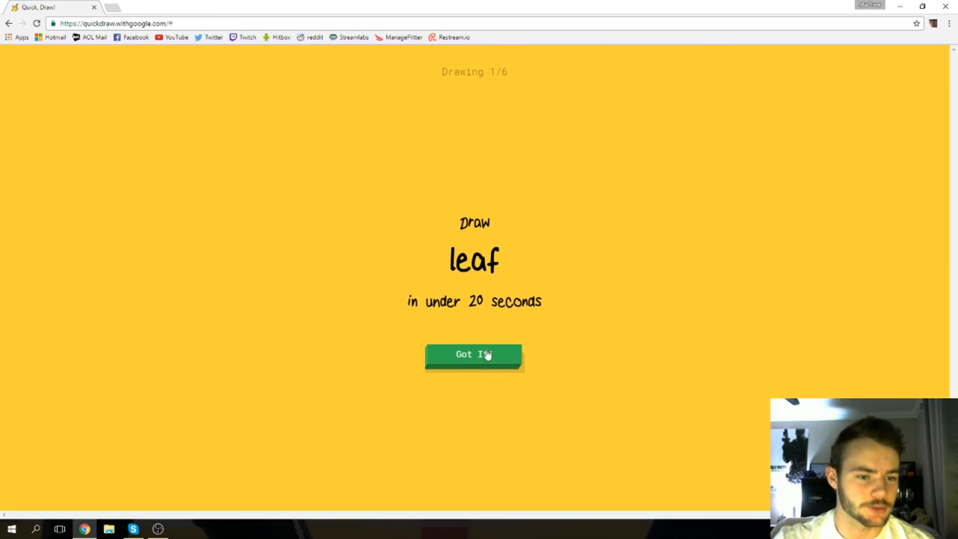
pyautogui.click(479, 351)
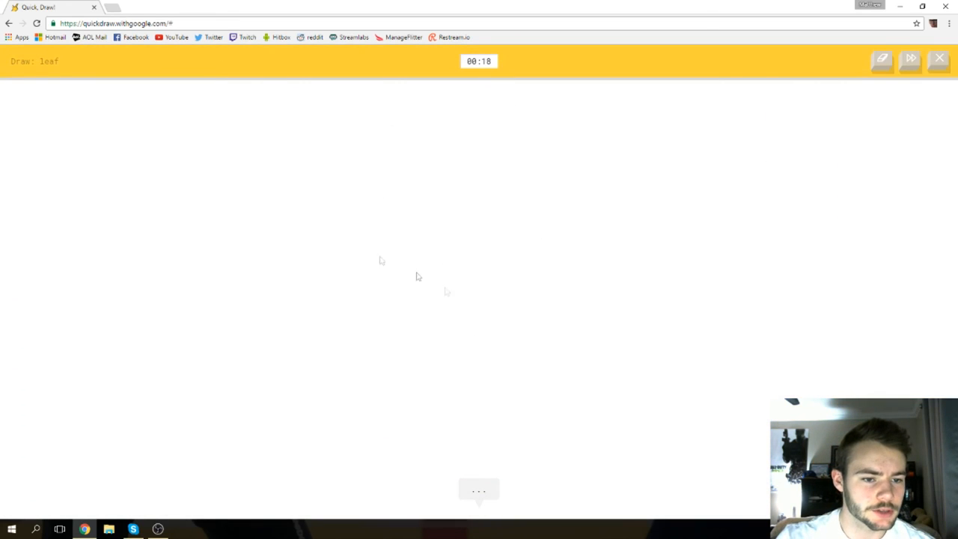
pyautogui.moveTo(389, 157)
pyautogui.mouseDown()
pyautogui.moveTo(243, 255)
pyautogui.moveTo(367, 178)
pyautogui.moveTo(415, 179)
pyautogui.moveTo(487, 191)
pyautogui.moveTo(474, 275)
pyautogui.mouseUp()
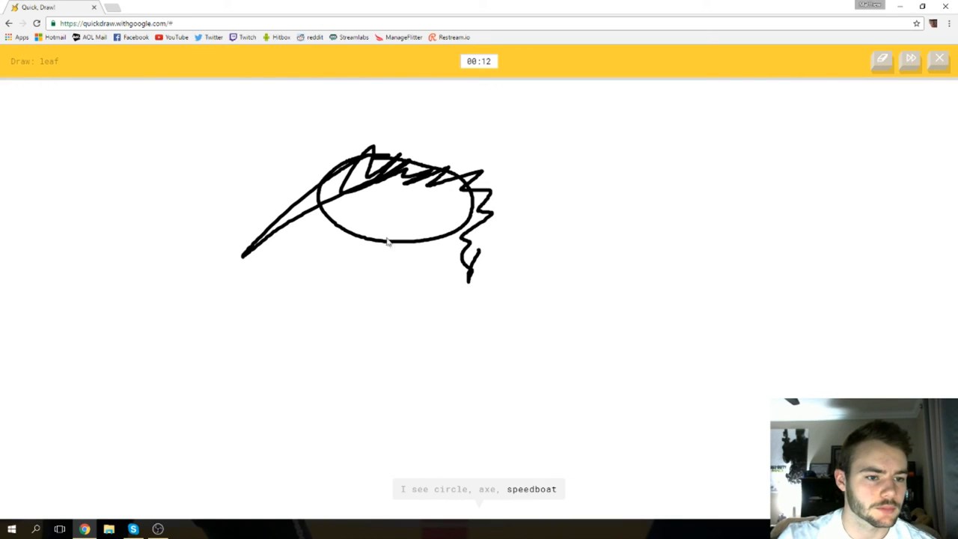
pyautogui.moveTo(401, 221); pyautogui.dragTo(359, 258)
# Write the hashtag '#Nechin' below the face.
pyautogui.moveTo(297, 338); pyautogui.dragTo(276, 381)
pyautogui.moveTo(318, 341); pyautogui.dragTo(288, 393)
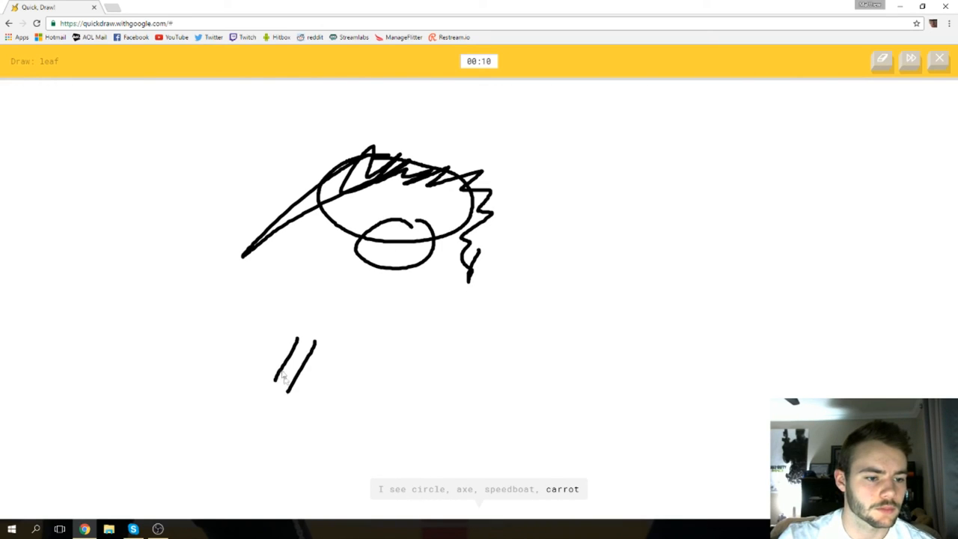
pyautogui.moveTo(267, 348); pyautogui.dragTo(306, 346)
pyautogui.moveTo(270, 363); pyautogui.dragTo(321, 359)
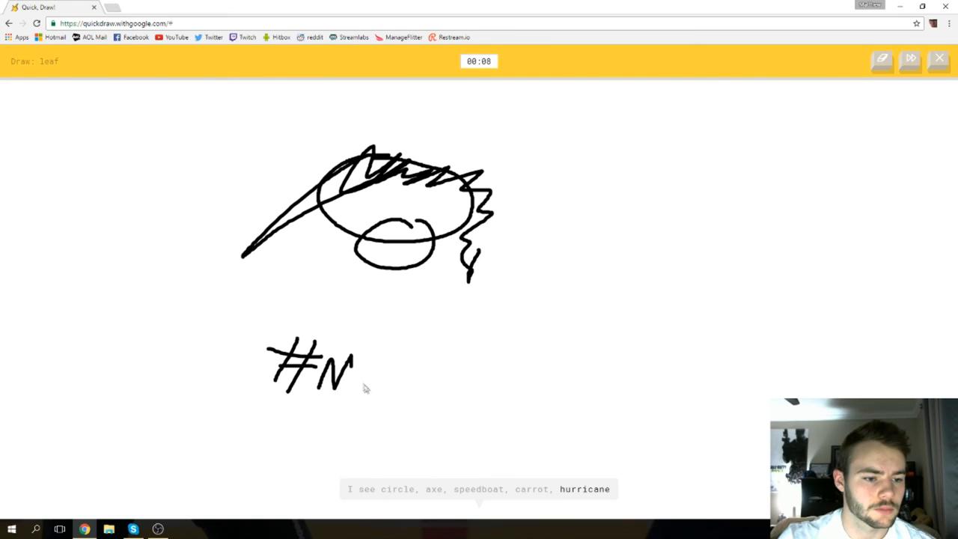
pyautogui.moveTo(365, 387); pyautogui.dragTo(411, 403)
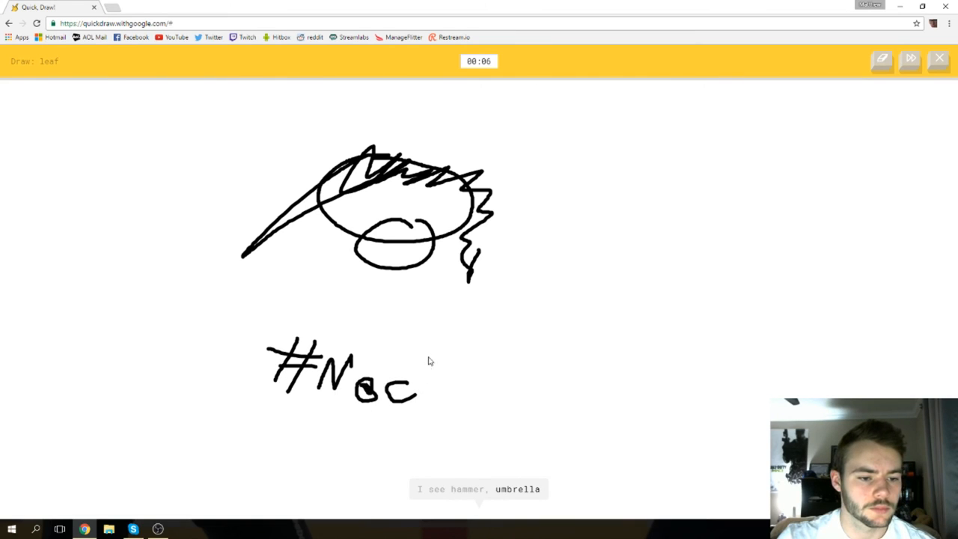
pyautogui.moveTo(428, 355); pyautogui.dragTo(428, 404)
pyautogui.moveTo(428, 389)
pyautogui.mouseDown()
pyautogui.moveTo(443, 410)
pyautogui.moveTo(494, 410)
pyautogui.mouseUp()
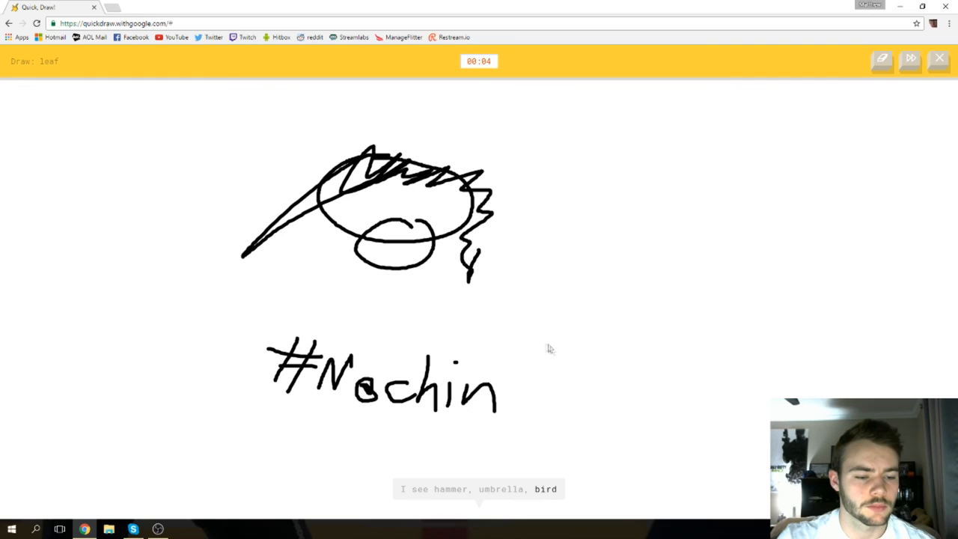
pyautogui.moveTo(545, 342); pyautogui.dragTo(302, 305)
# Box the hashtag text and add a small leaf as time runs out.
pyautogui.moveTo(302, 305)
pyautogui.mouseDown()
pyautogui.moveTo(191, 445)
pyautogui.moveTo(578, 408)
pyautogui.moveTo(449, 338)
pyautogui.mouseUp()
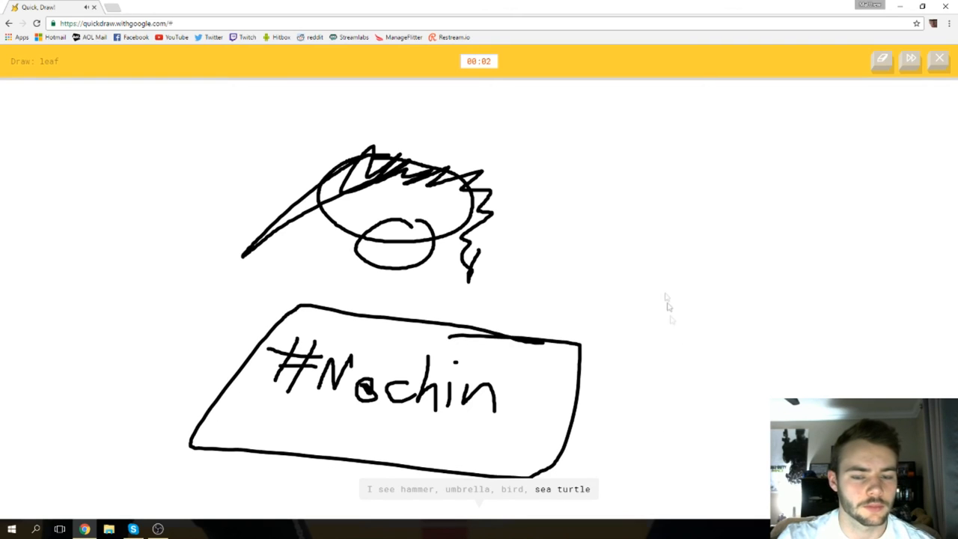
pyautogui.moveTo(757, 205)
pyautogui.mouseDown()
pyautogui.moveTo(711, 247)
pyautogui.moveTo(677, 307)
pyautogui.moveTo(744, 318)
pyautogui.moveTo(801, 232)
pyautogui.moveTo(784, 196)
pyautogui.mouseUp()
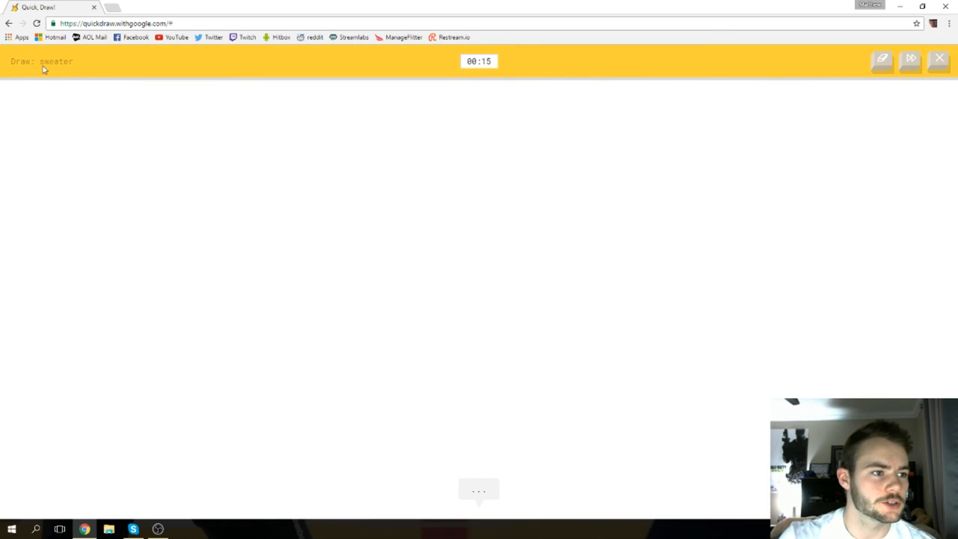
# Draw a long-sleeved sweater outline that the game recognises.
pyautogui.moveTo(282, 269)
pyautogui.mouseDown()
pyautogui.moveTo(421, 211)
pyautogui.moveTo(488, 222)
pyautogui.moveTo(554, 217)
pyautogui.moveTo(618, 227)
pyautogui.moveTo(737, 307)
pyautogui.moveTo(710, 351)
pyautogui.moveTo(605, 280)
pyautogui.moveTo(565, 396)
pyautogui.moveTo(464, 423)
pyautogui.moveTo(378, 314)
pyautogui.moveTo(331, 282)
pyautogui.moveTo(279, 295)
pyautogui.moveTo(278, 265)
pyautogui.mouseUp()
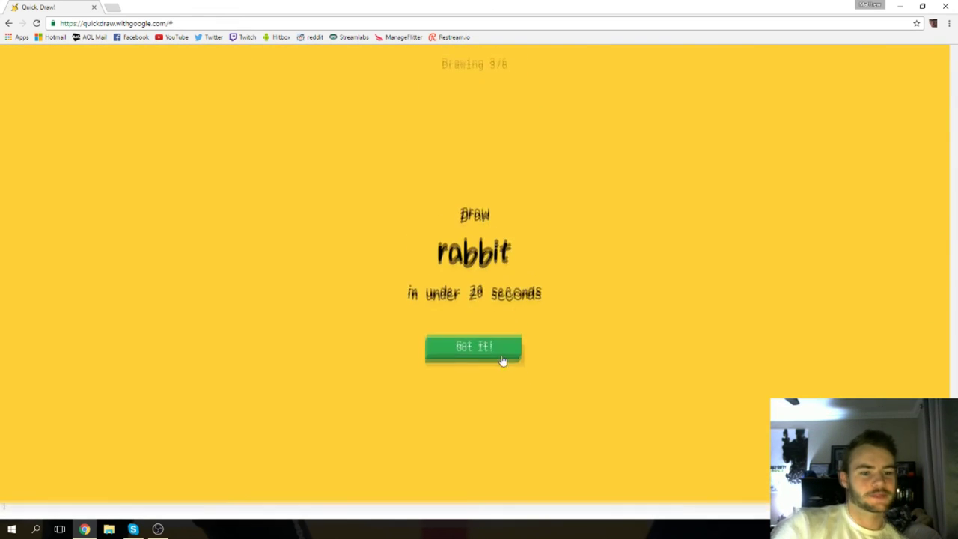
# Draw a sitting rabbit with ears, head, back, chest and feet until time runs out unguessed.
pyautogui.click(502, 360)
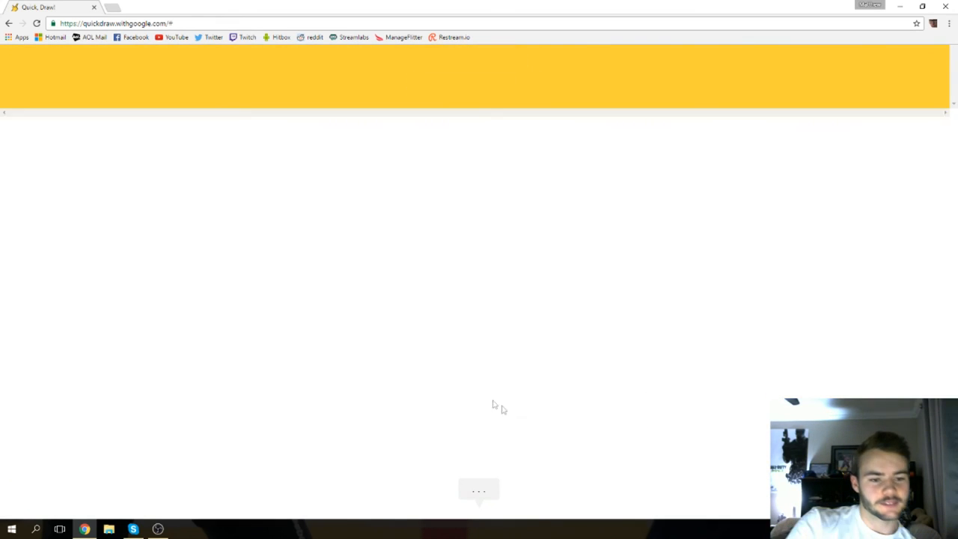
pyautogui.moveTo(444, 202)
pyautogui.mouseDown()
pyautogui.moveTo(439, 241)
pyautogui.moveTo(516, 203)
pyautogui.moveTo(526, 241)
pyautogui.mouseUp()
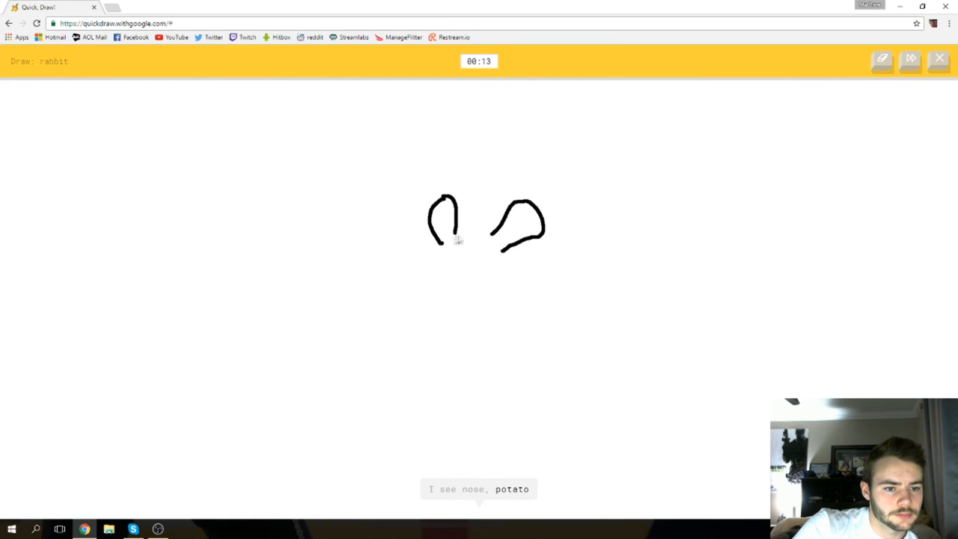
pyautogui.moveTo(452, 242)
pyautogui.mouseDown()
pyautogui.moveTo(441, 250)
pyautogui.moveTo(490, 233)
pyautogui.mouseUp()
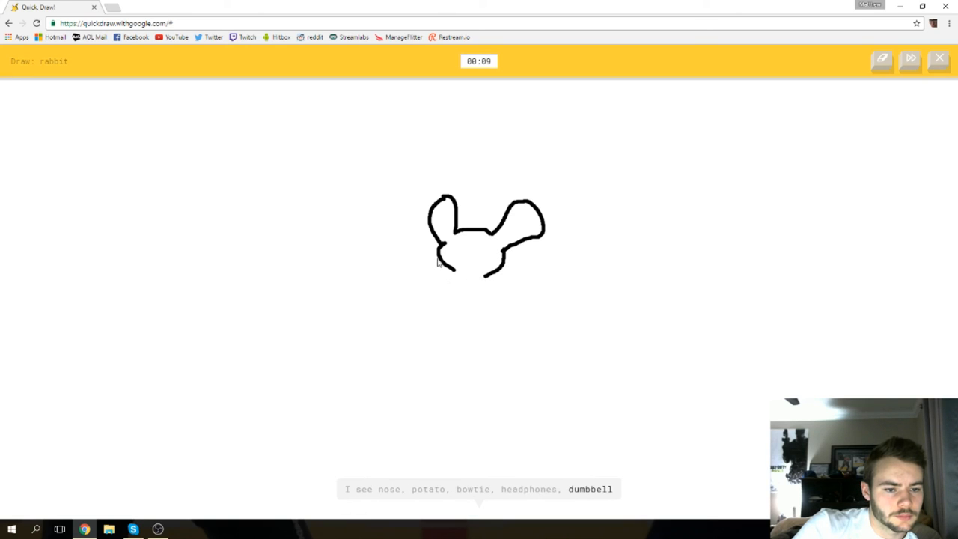
pyautogui.moveTo(441, 254)
pyautogui.mouseDown()
pyautogui.moveTo(397, 307)
pyautogui.moveTo(376, 351)
pyautogui.mouseUp()
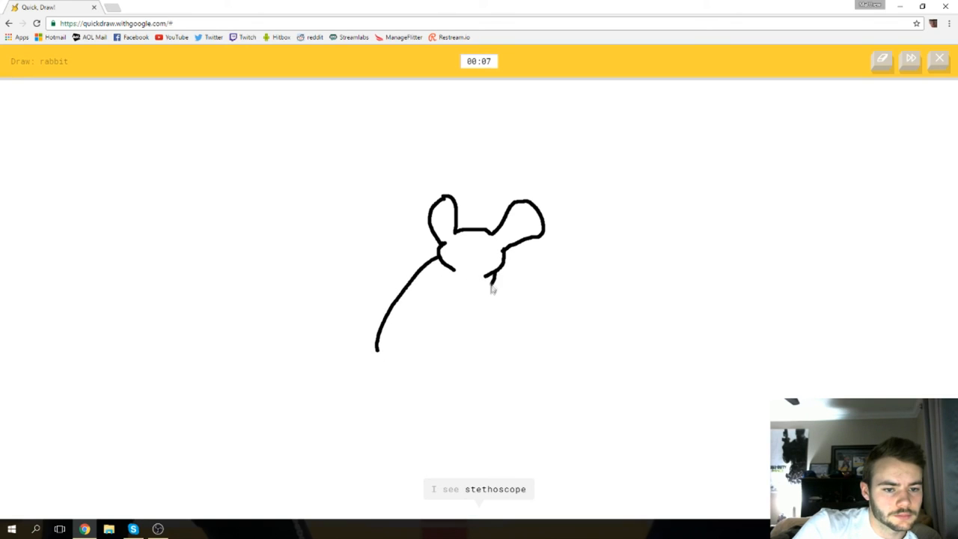
pyautogui.moveTo(492, 288); pyautogui.dragTo(454, 342)
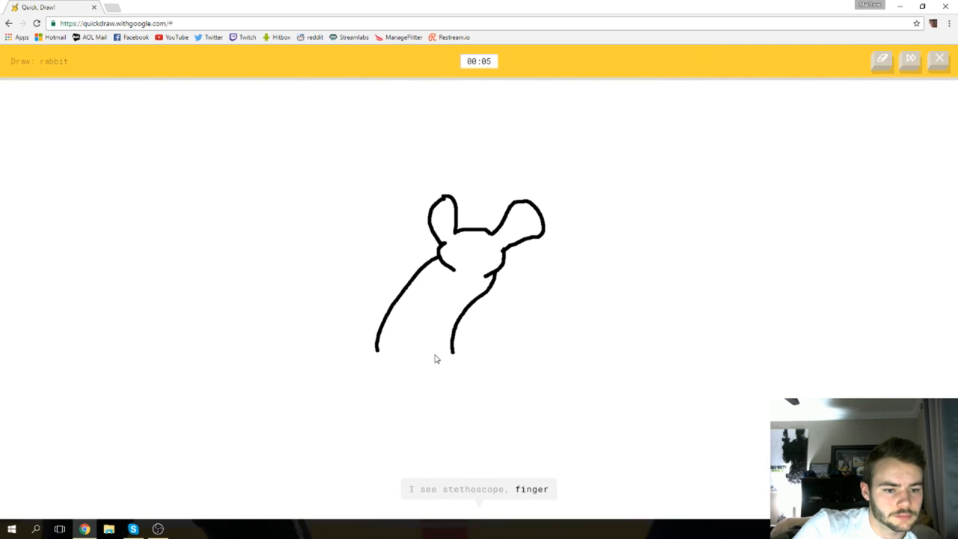
pyautogui.moveTo(439, 336)
pyautogui.mouseDown()
pyautogui.moveTo(454, 349)
pyautogui.moveTo(375, 346)
pyautogui.mouseUp()
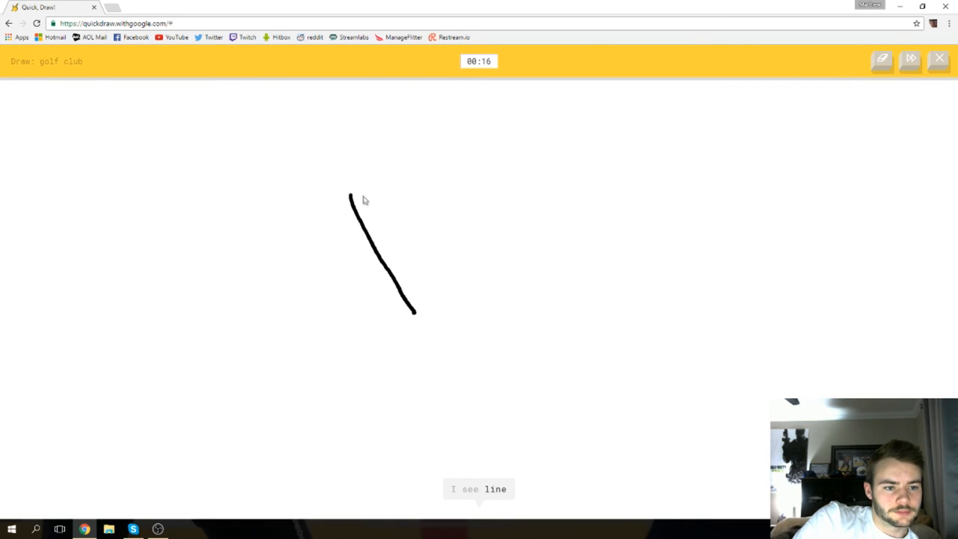
# Finish the golf club shaft and add a ball beside it until the club is guessed.
pyautogui.moveTo(361, 193)
pyautogui.mouseDown()
pyautogui.moveTo(428, 303)
pyautogui.moveTo(458, 332)
pyautogui.mouseUp()
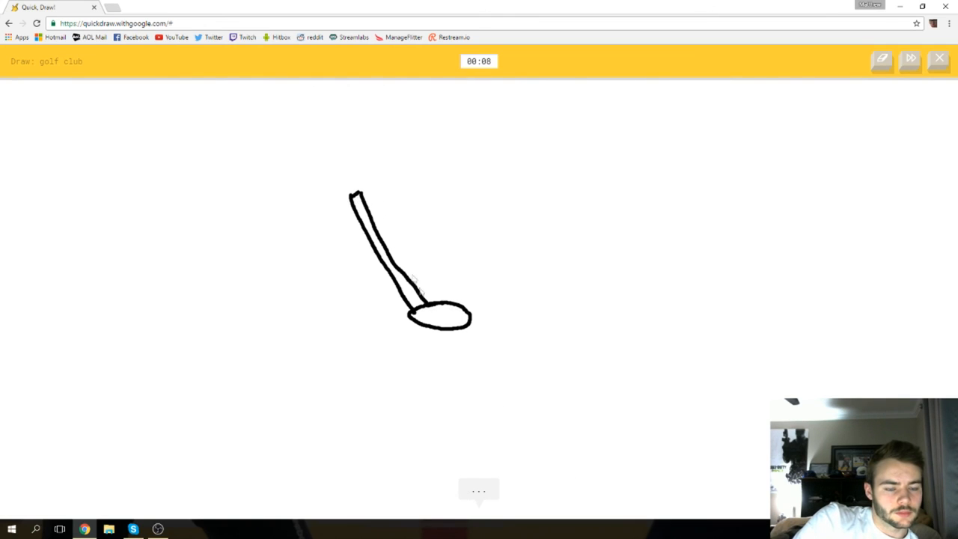
pyautogui.moveTo(496, 300); pyautogui.dragTo(495, 310)
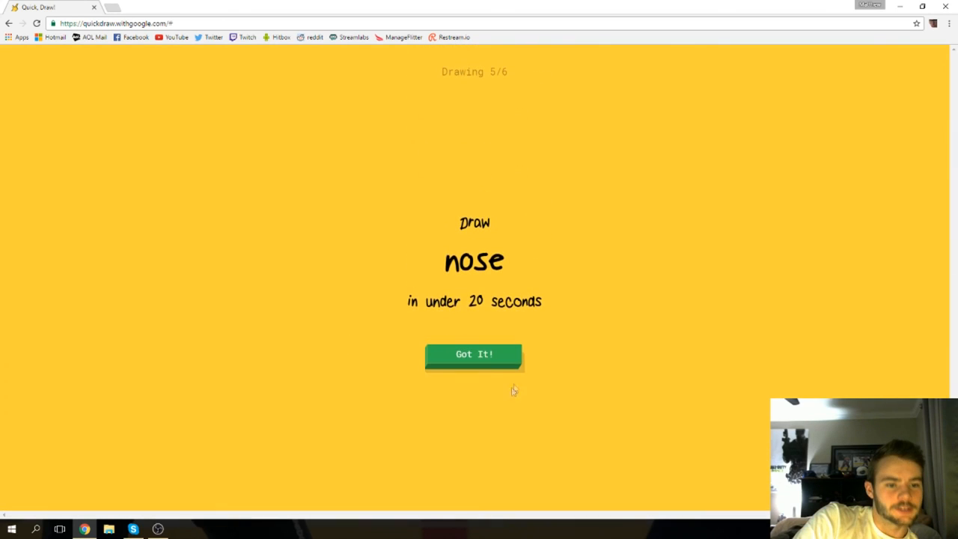
# Draw a nose with bridge and nostril curve until it is recognised.
pyautogui.click(479, 357)
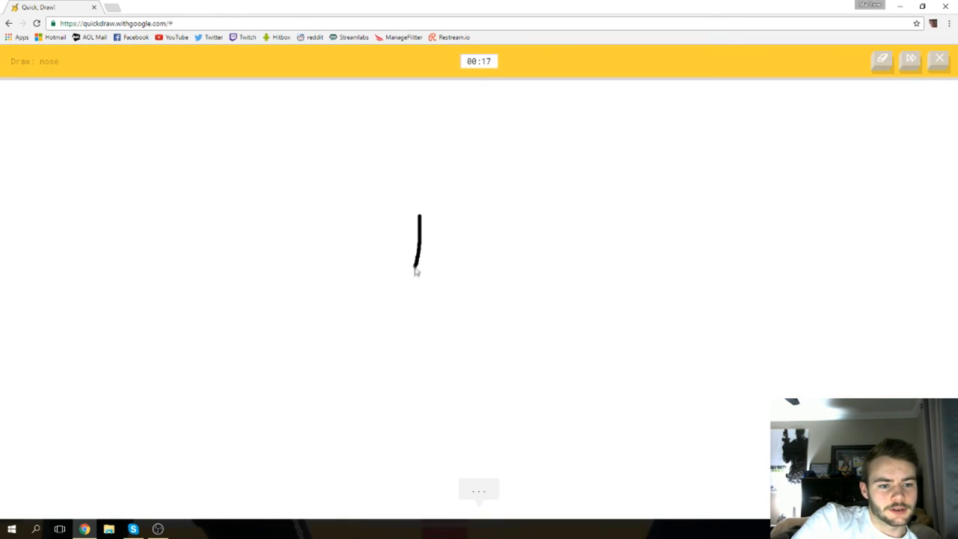
pyautogui.moveTo(416, 271); pyautogui.dragTo(502, 301)
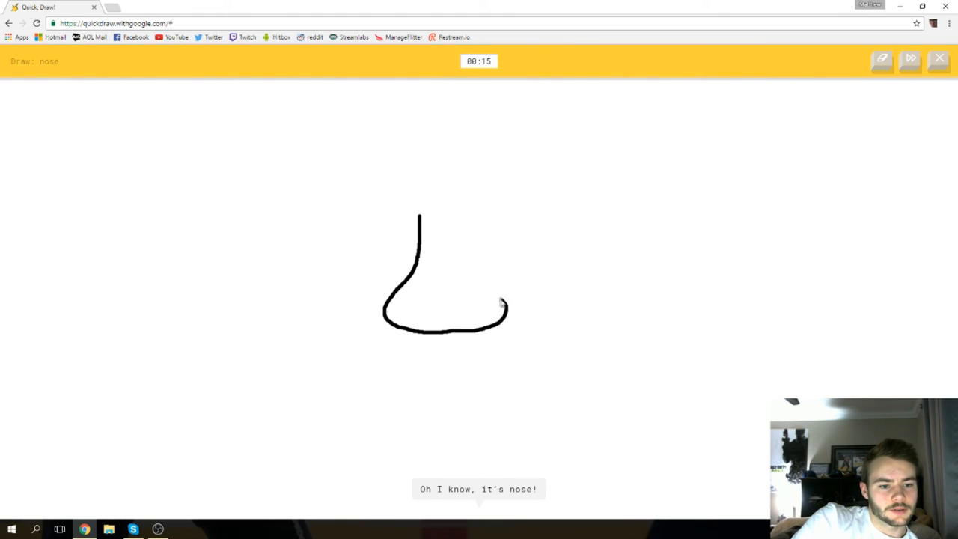
pyautogui.moveTo(470, 258); pyautogui.dragTo(468, 217)
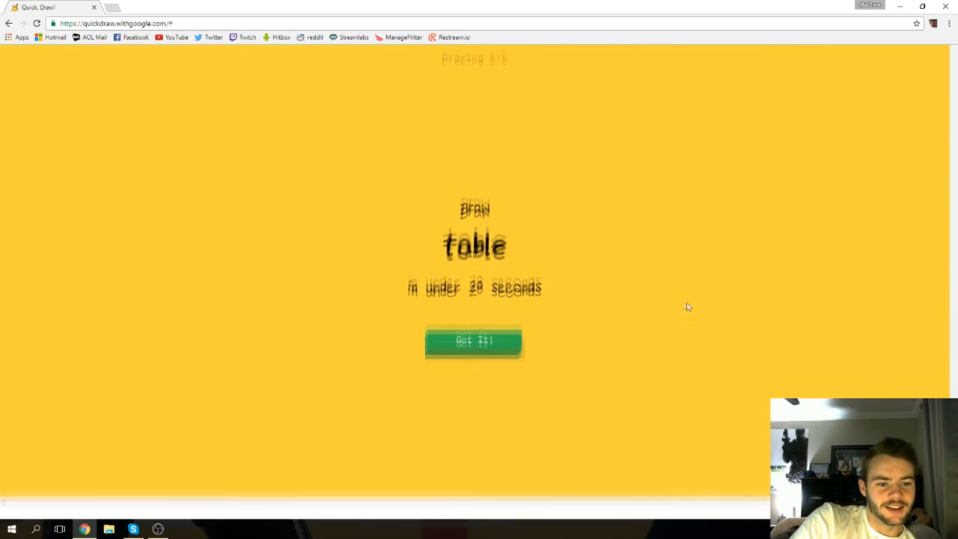
# Draw a table with a slanted top and four legs until it is recognised.
pyautogui.click(504, 353)
pyautogui.moveTo(374, 256)
pyautogui.mouseDown()
pyautogui.moveTo(609, 309)
pyautogui.moveTo(374, 257)
pyautogui.mouseUp()
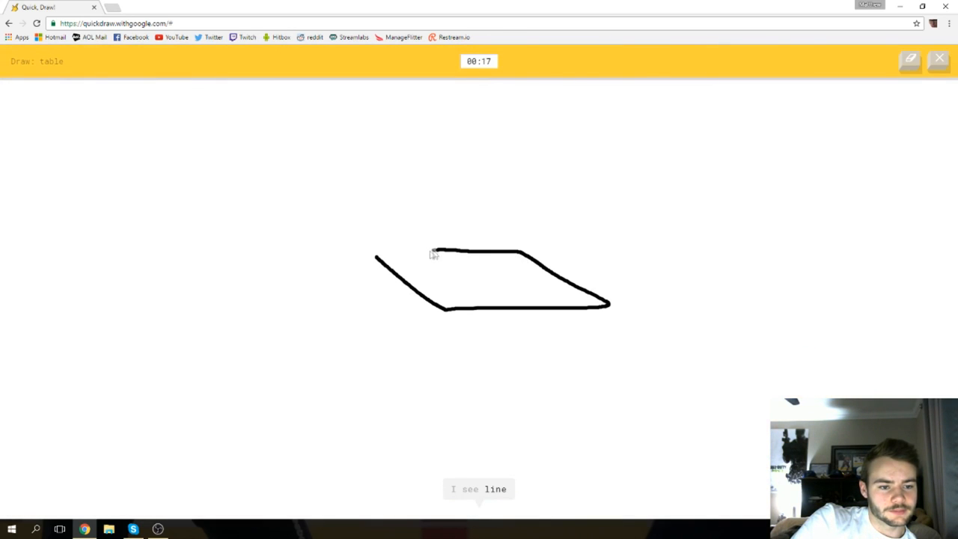
pyautogui.moveTo(375, 288); pyautogui.dragTo(374, 308)
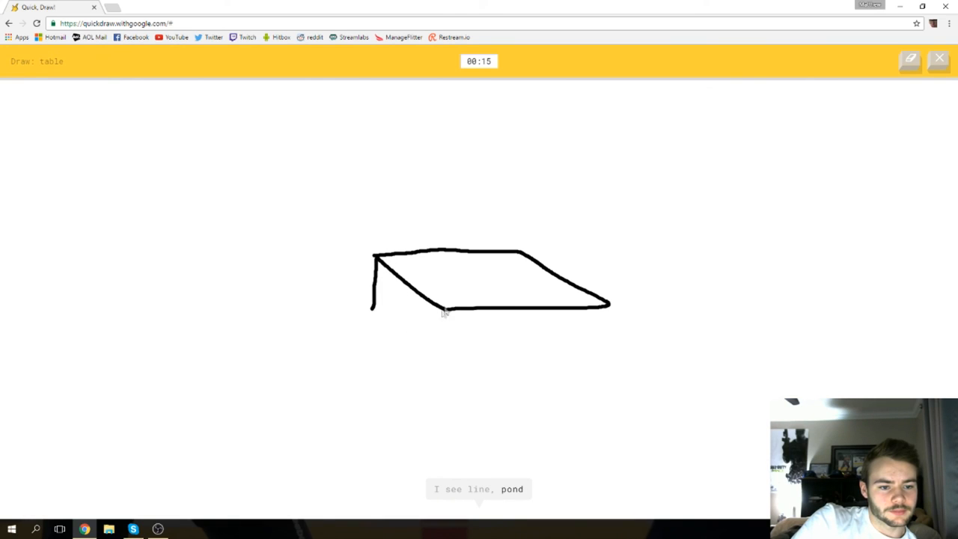
pyautogui.moveTo(447, 307); pyautogui.dragTo(447, 342)
pyautogui.moveTo(608, 307); pyautogui.dragTo(607, 334)
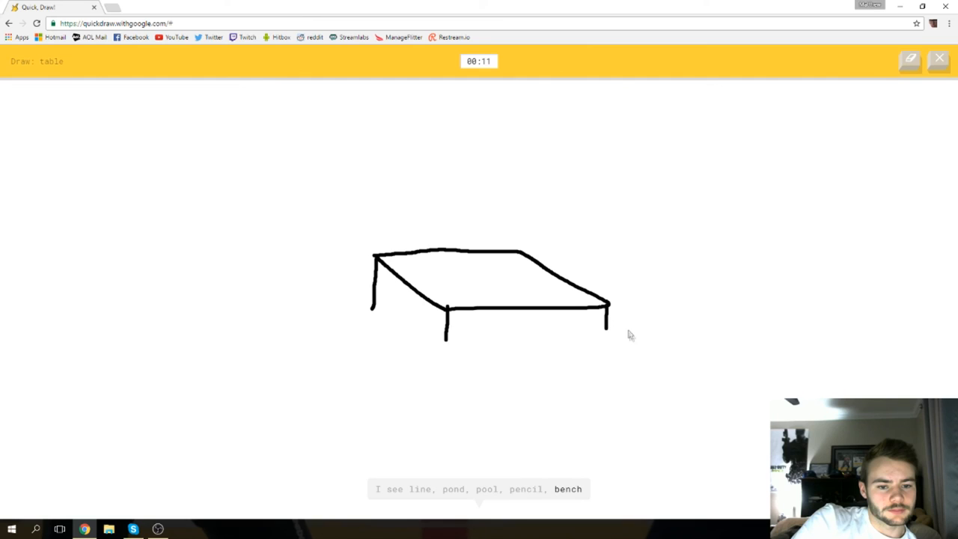
pyautogui.moveTo(608, 329); pyautogui.dragTo(606, 415)
pyautogui.moveTo(450, 340); pyautogui.dragTo(437, 412)
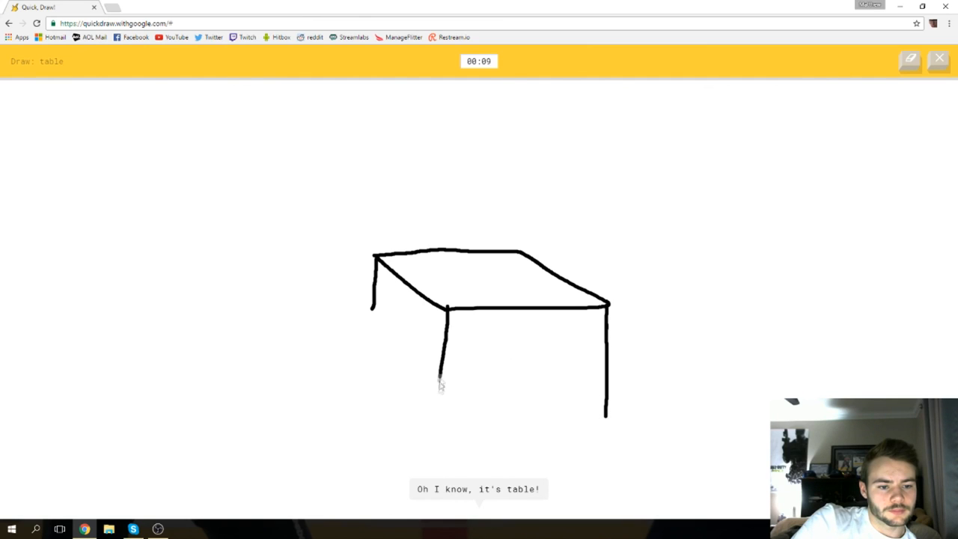
pyautogui.moveTo(371, 318); pyautogui.dragTo(366, 358)
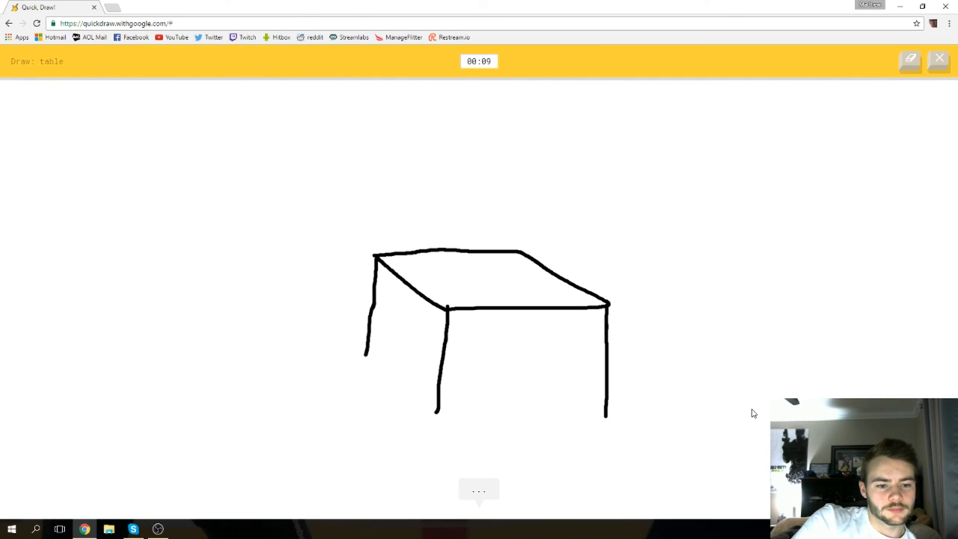